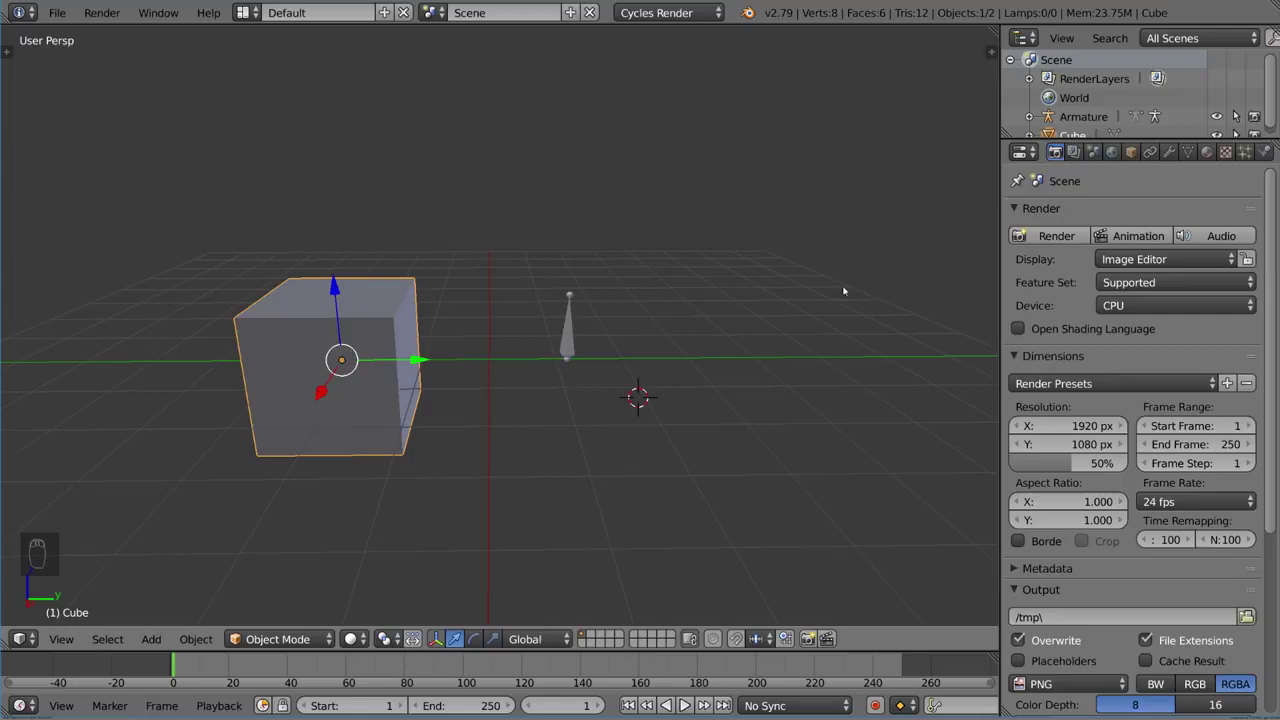
Show the Cube's Object Constraints tab and list the object constraint types to add
click(1131, 151)
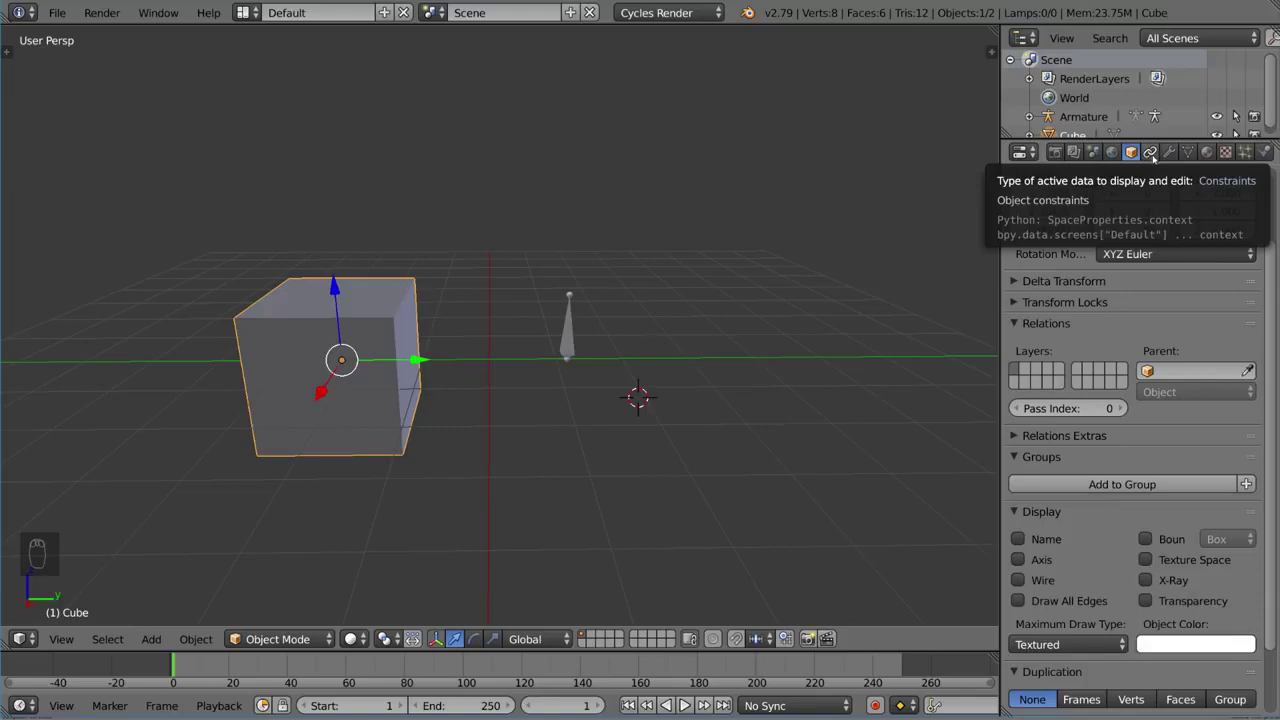
click(1150, 152)
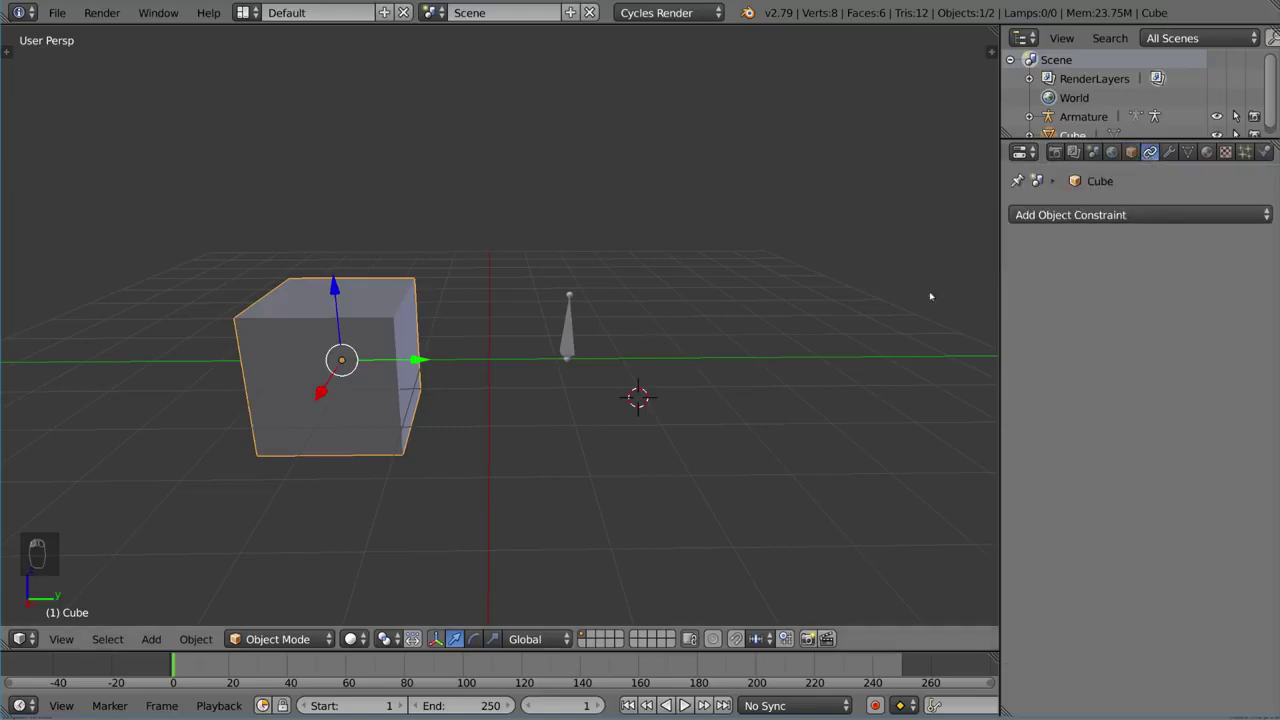
click(1213, 218)
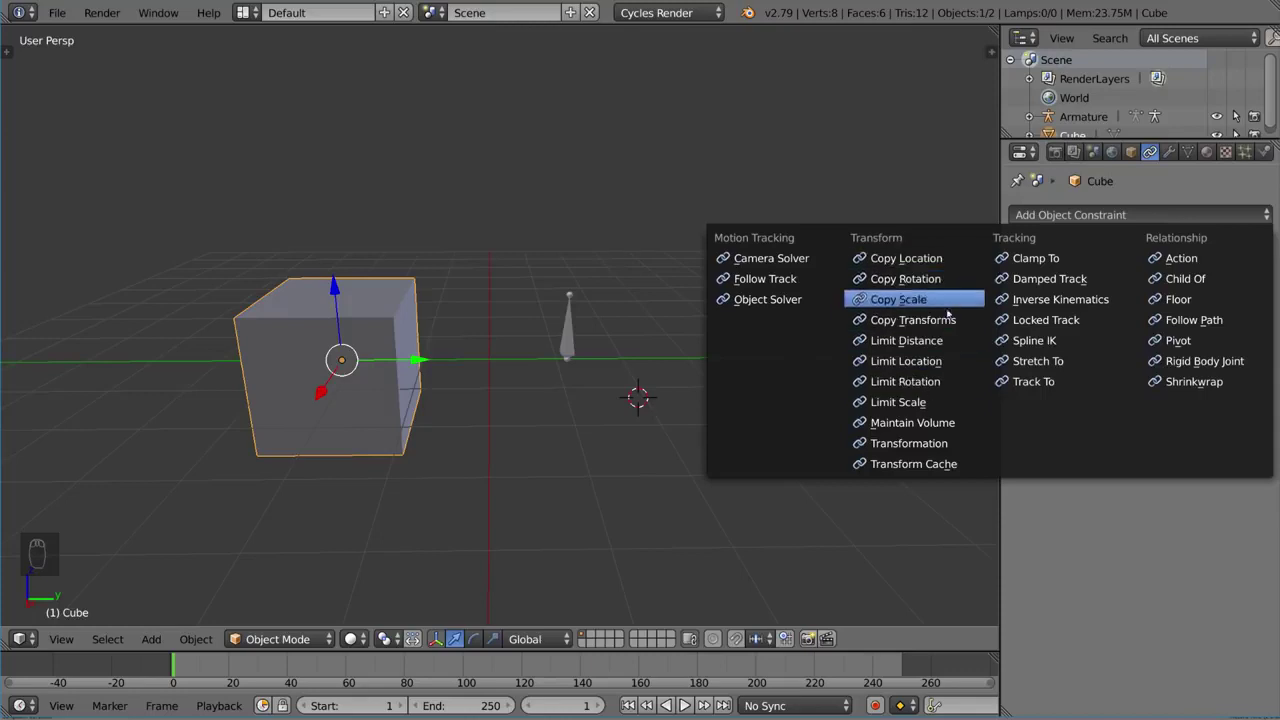
Add a Copy Location constraint to the Cube, then place a duplicate above it
click(944, 262)
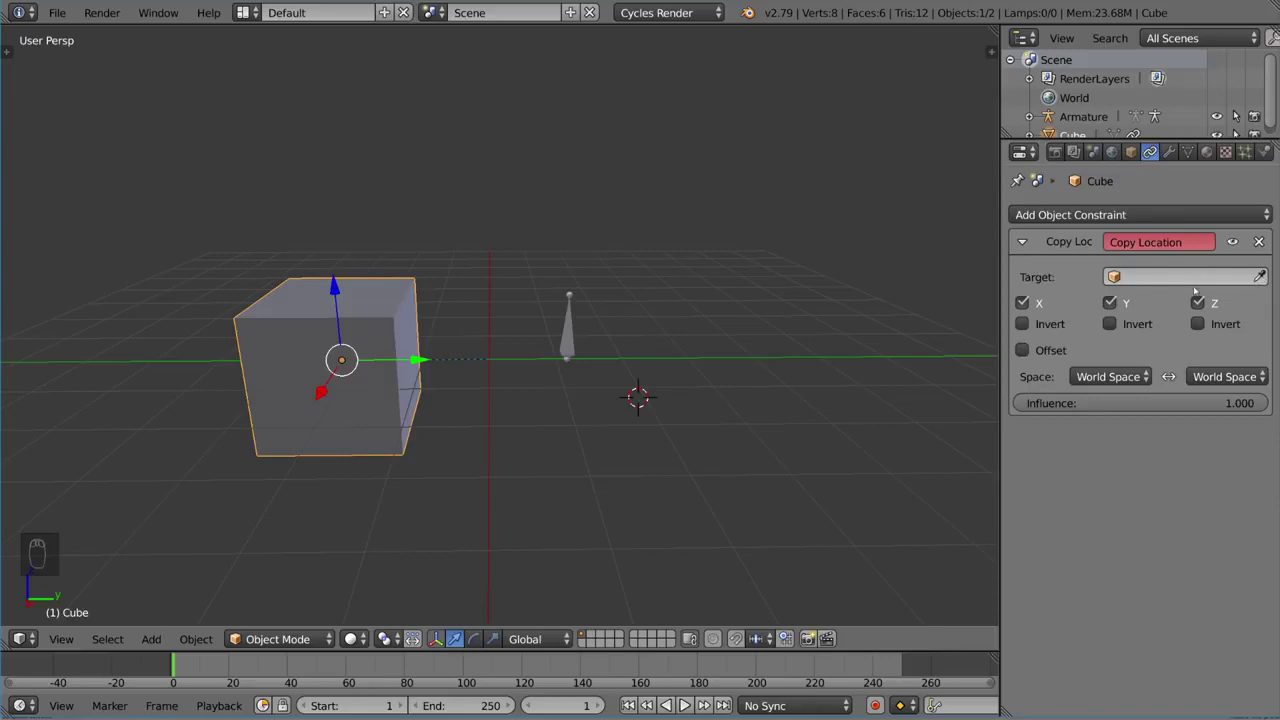
key(shift+d)
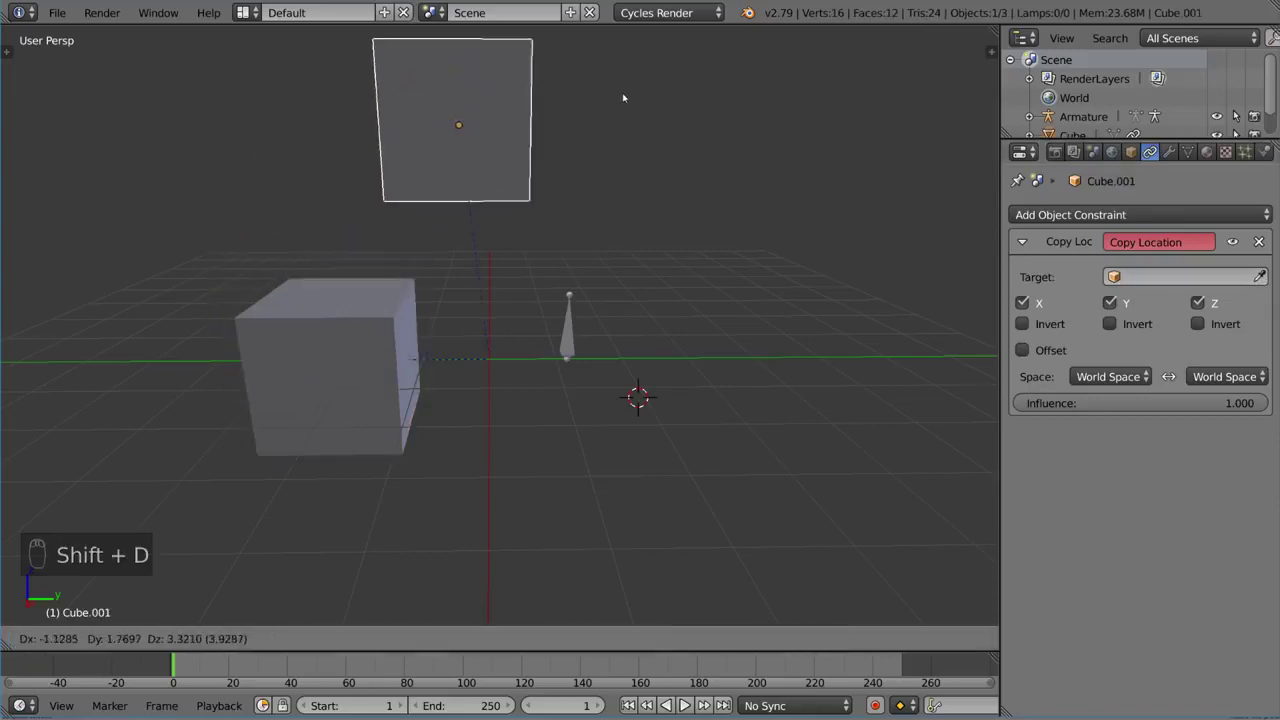
click(376, 181)
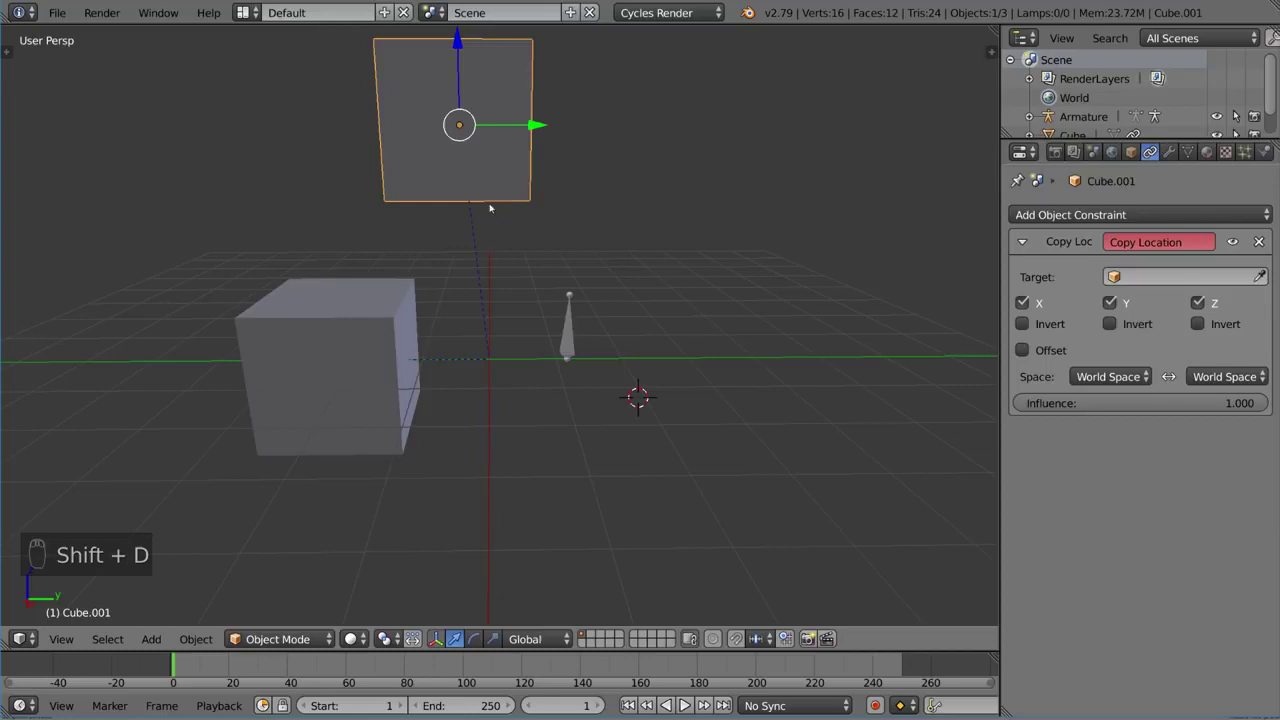
Delete the original Cube's constraint and start eyedropping a target for Cube.001
right_click(330, 370)
click(1259, 241)
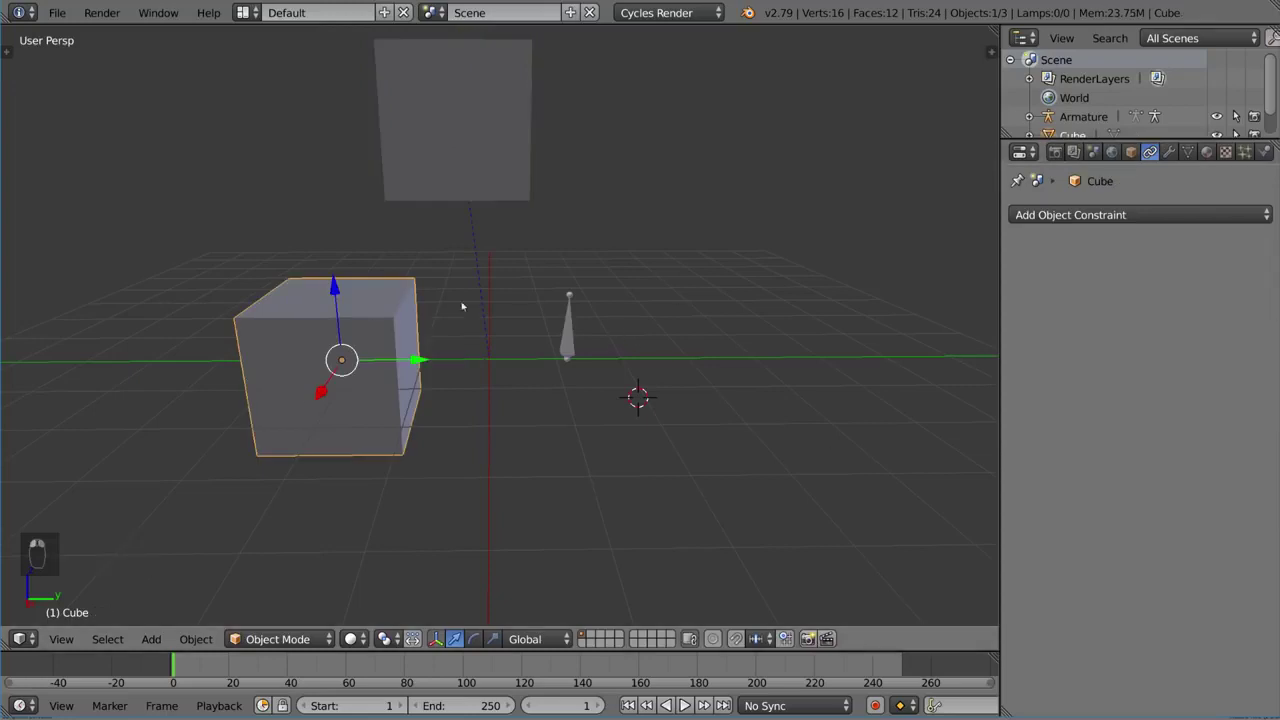
right_click(397, 166)
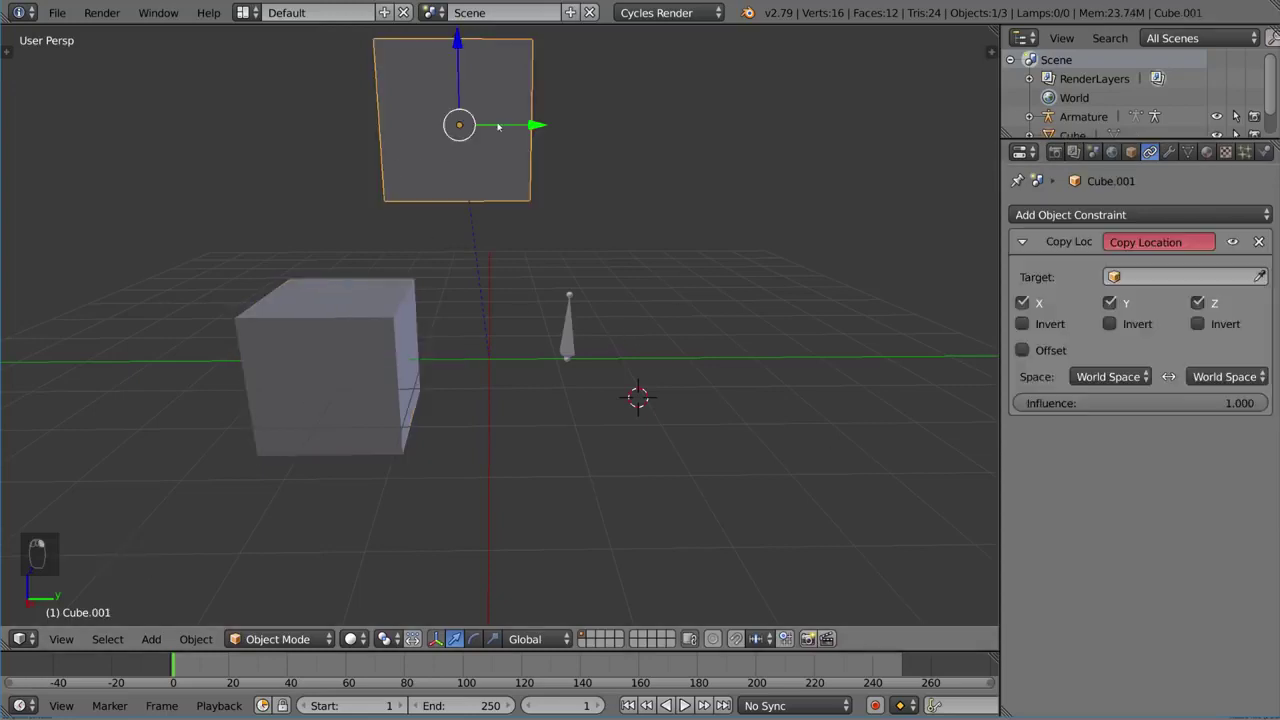
click(1260, 277)
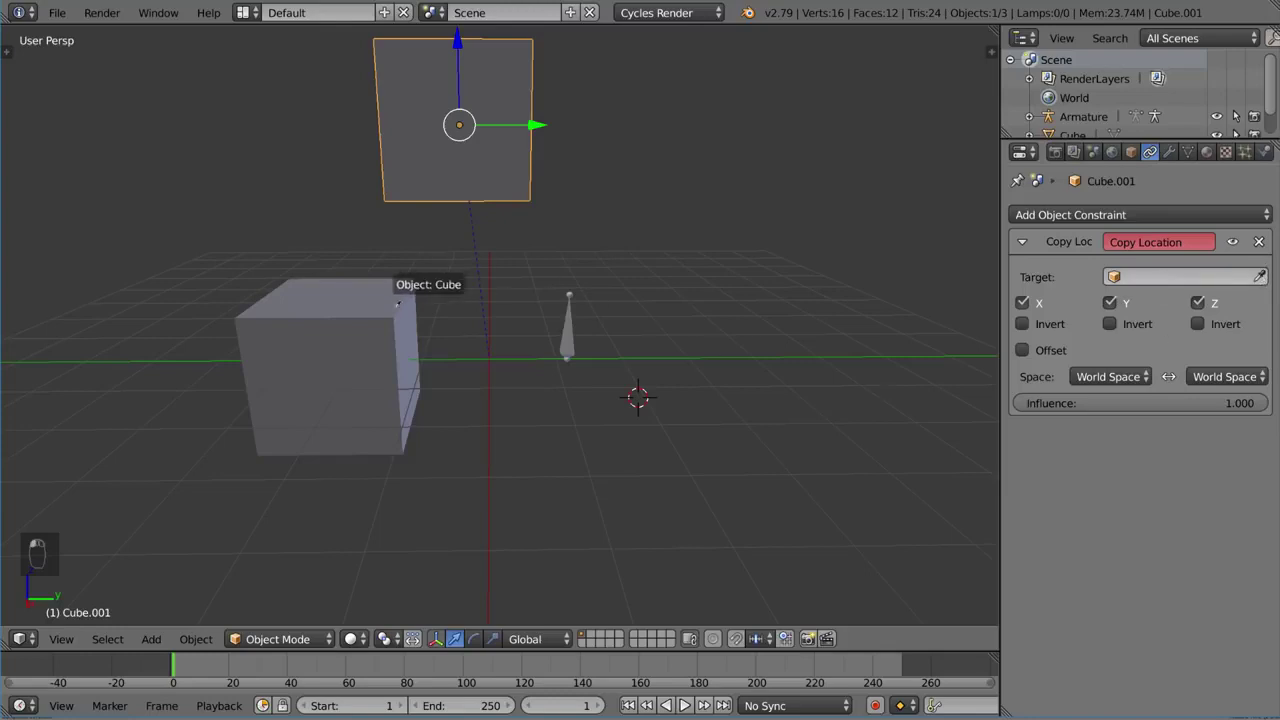
Set Cube as Cube.001's Copy Location target and test that the duplicate resists moving
click(366, 324)
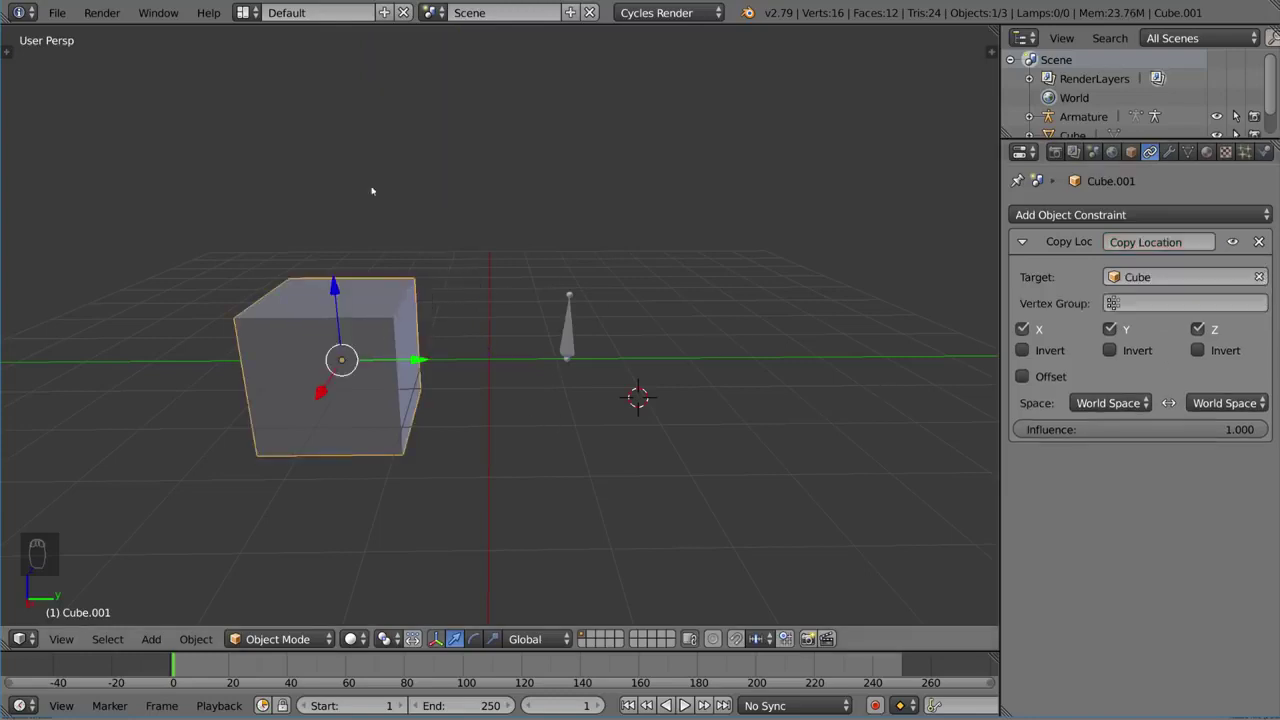
key(g)
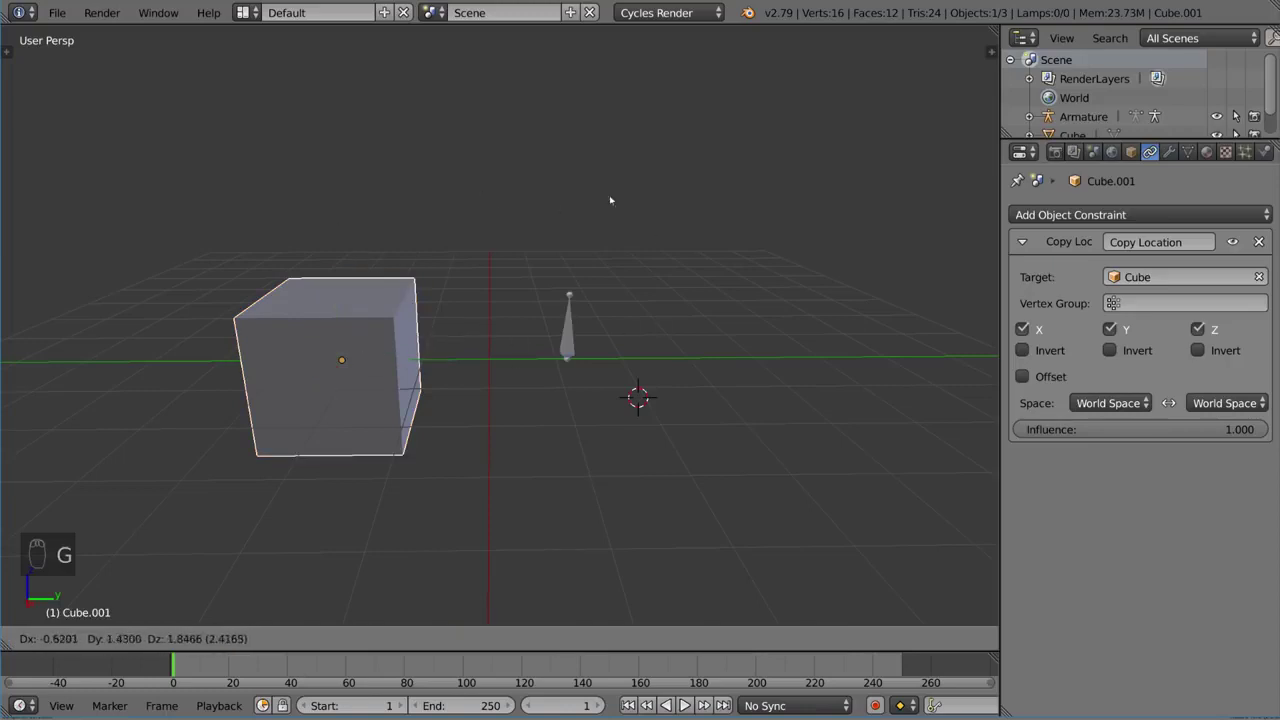
click(476, 300)
key(g)
click(580, 223)
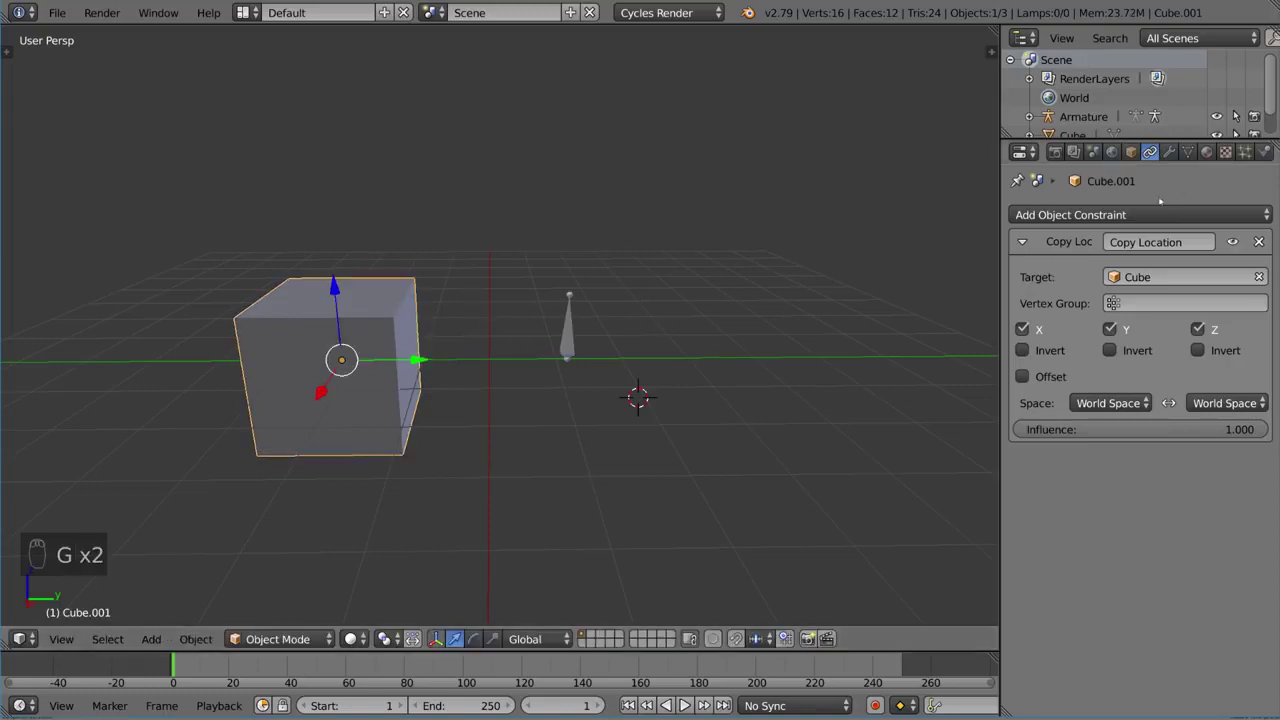
key(g)
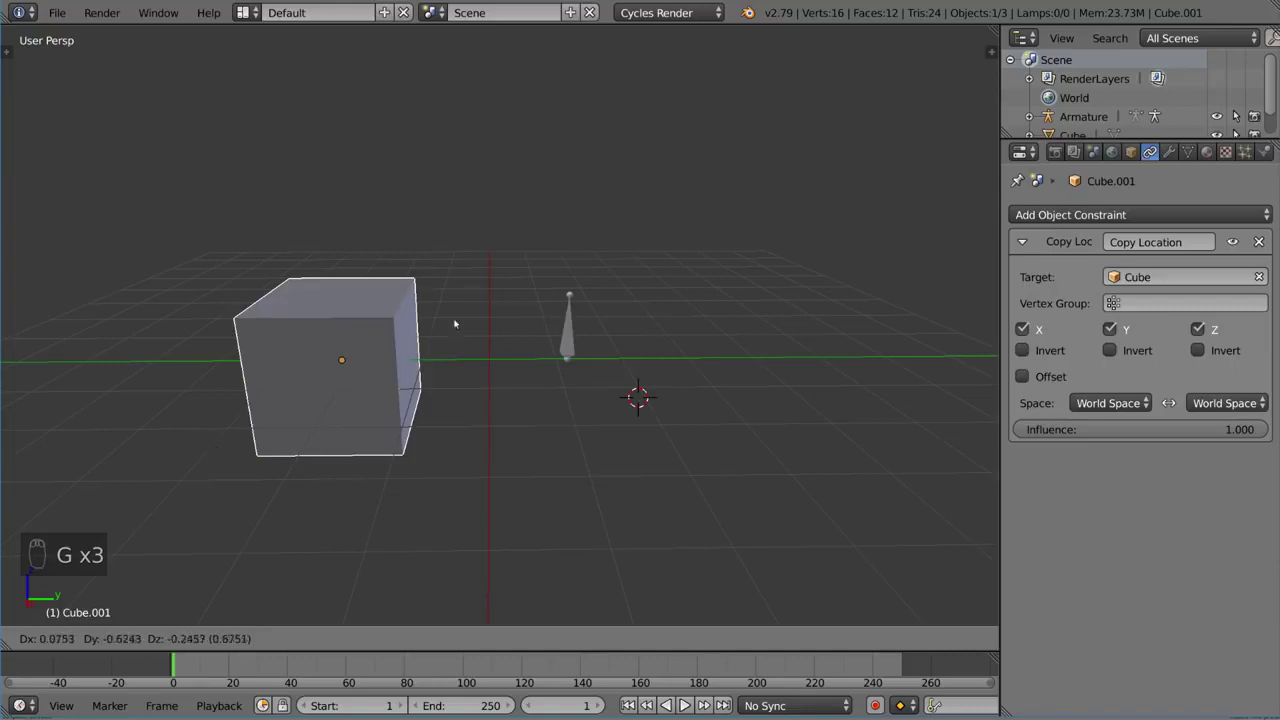
click(591, 334)
key(g)
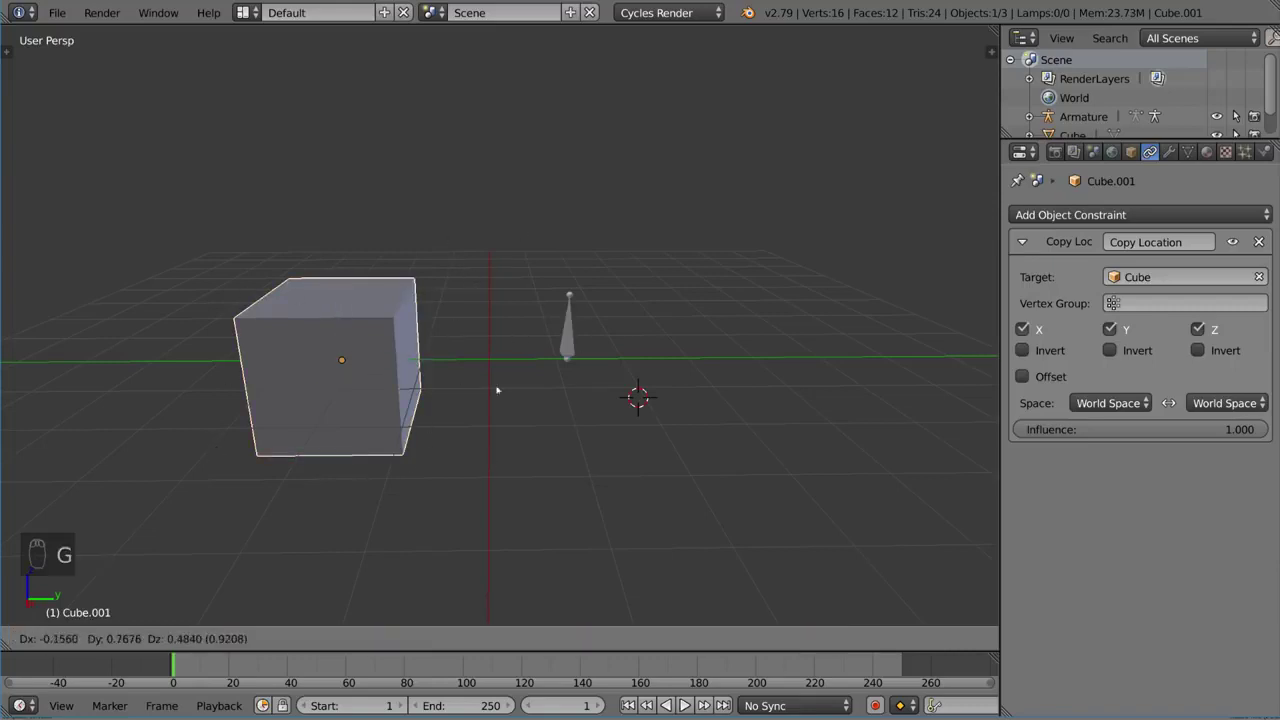
right_click(512, 392)
Rotate Cube.001 freely, then move the original Cube to watch the duplicate follow
key(r)
key(r)
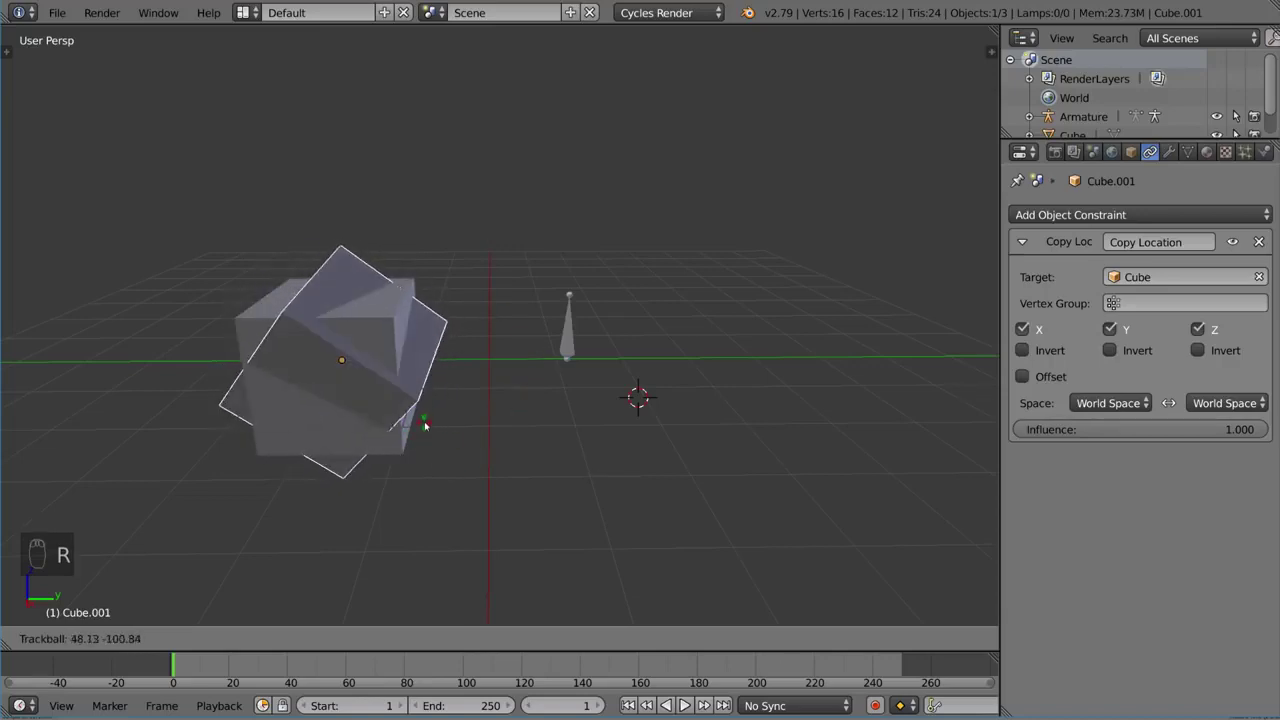
click(430, 436)
right_click(397, 324)
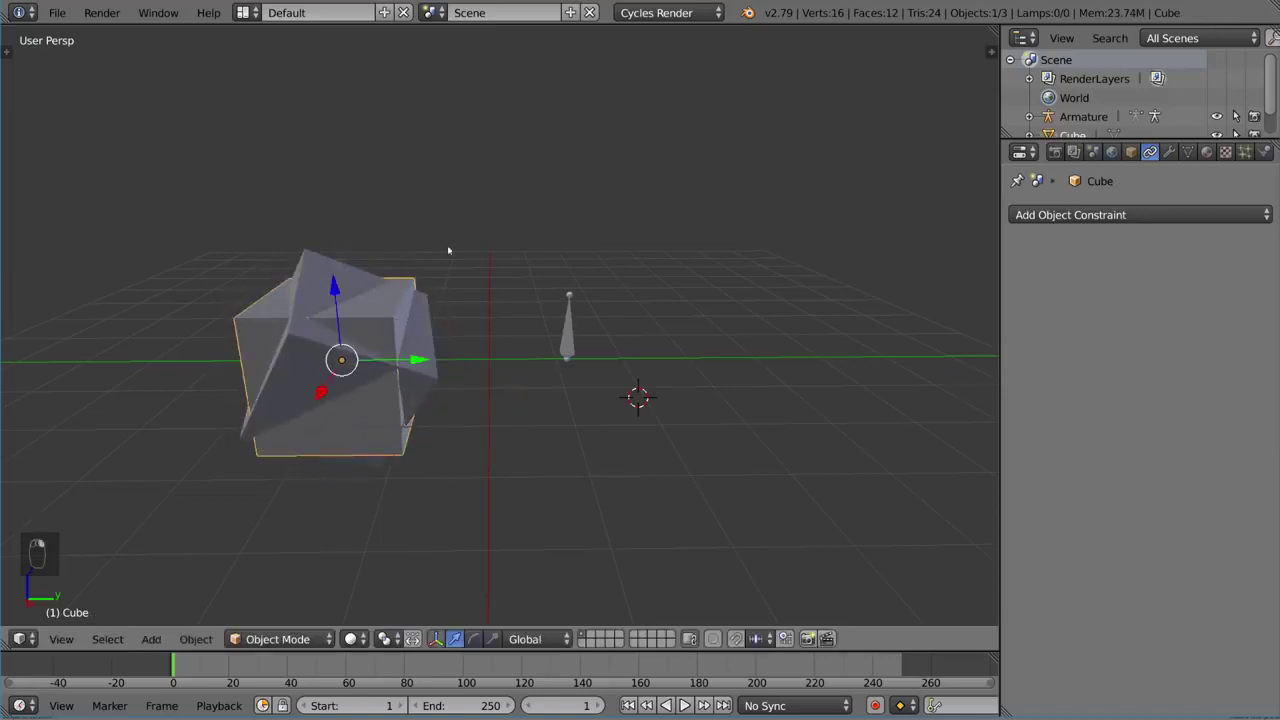
key(g)
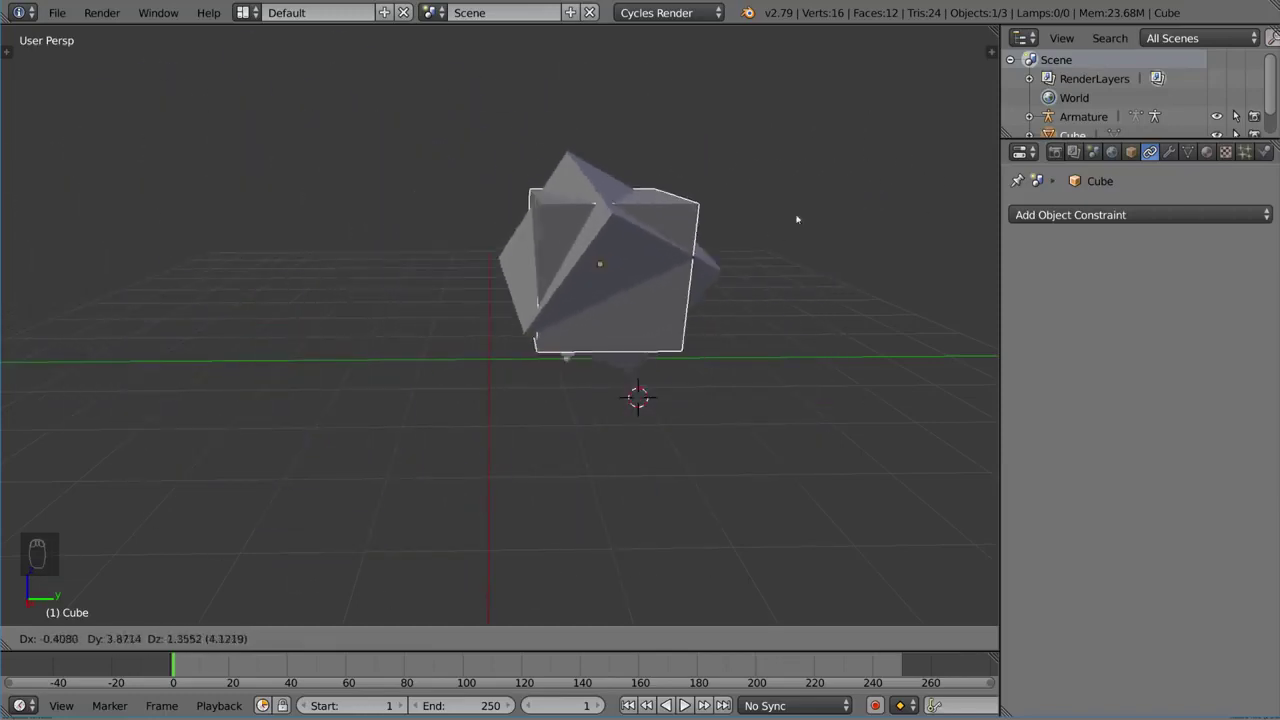
key(Escape)
Lower Cube.001's constraint influence to about 0.45, test it, then delete the constraint
right_click(320, 380)
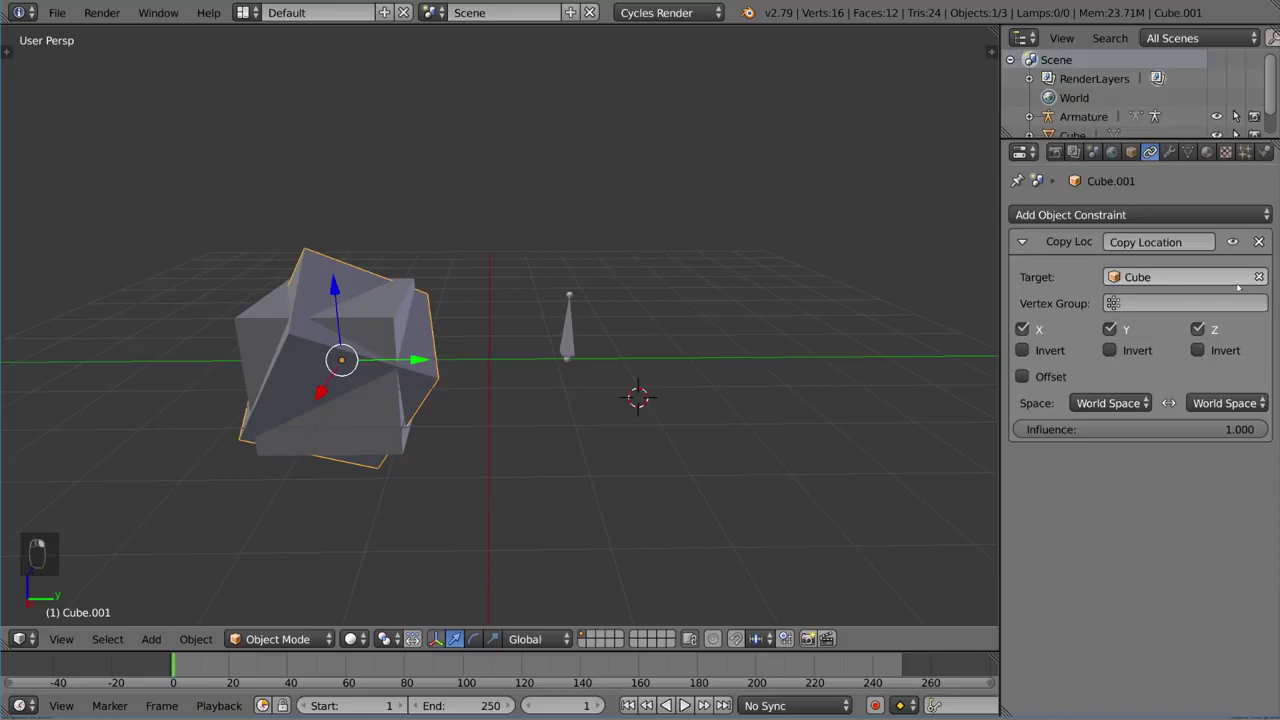
drag(1192, 428, 1060, 428)
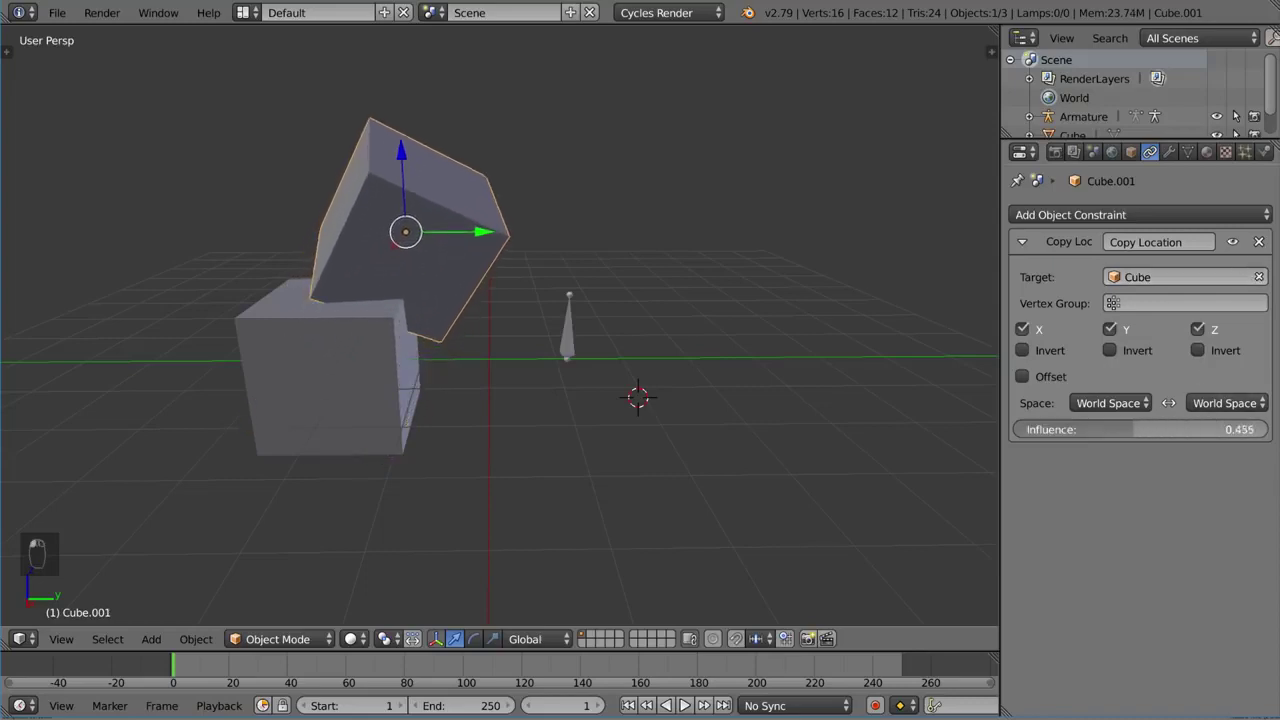
right_click(423, 402)
key(g)
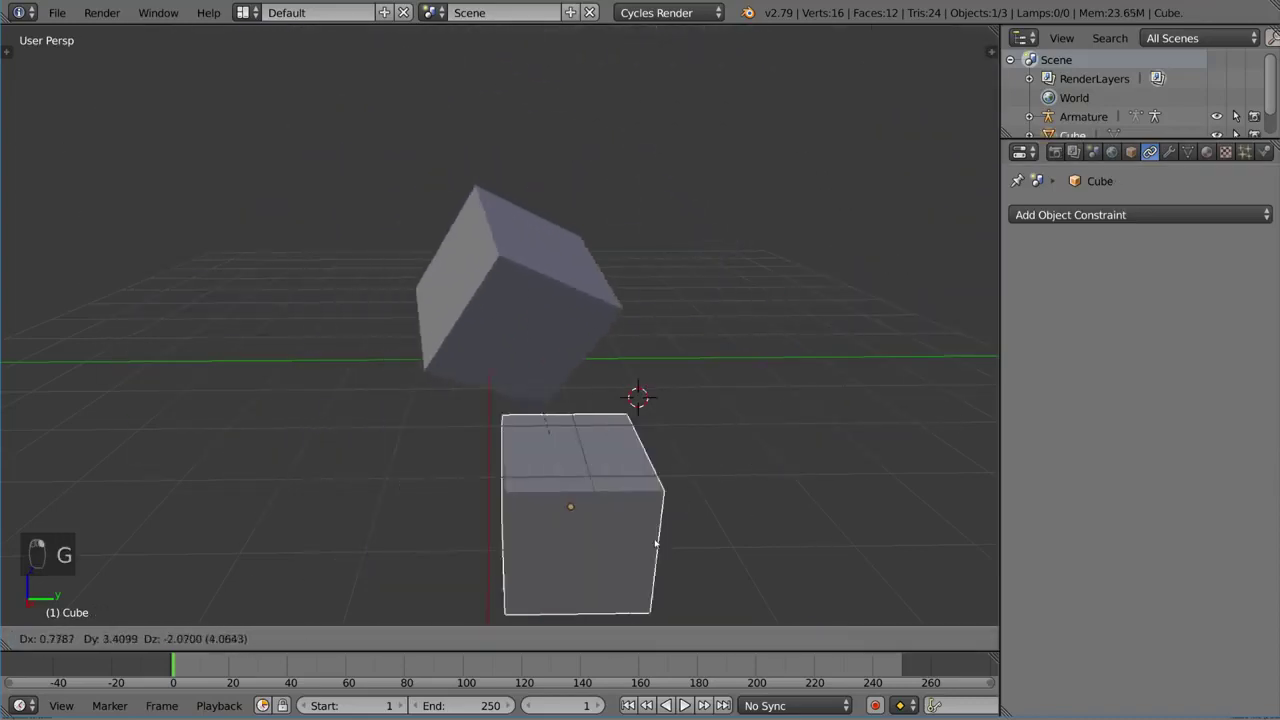
right_click(843, 428)
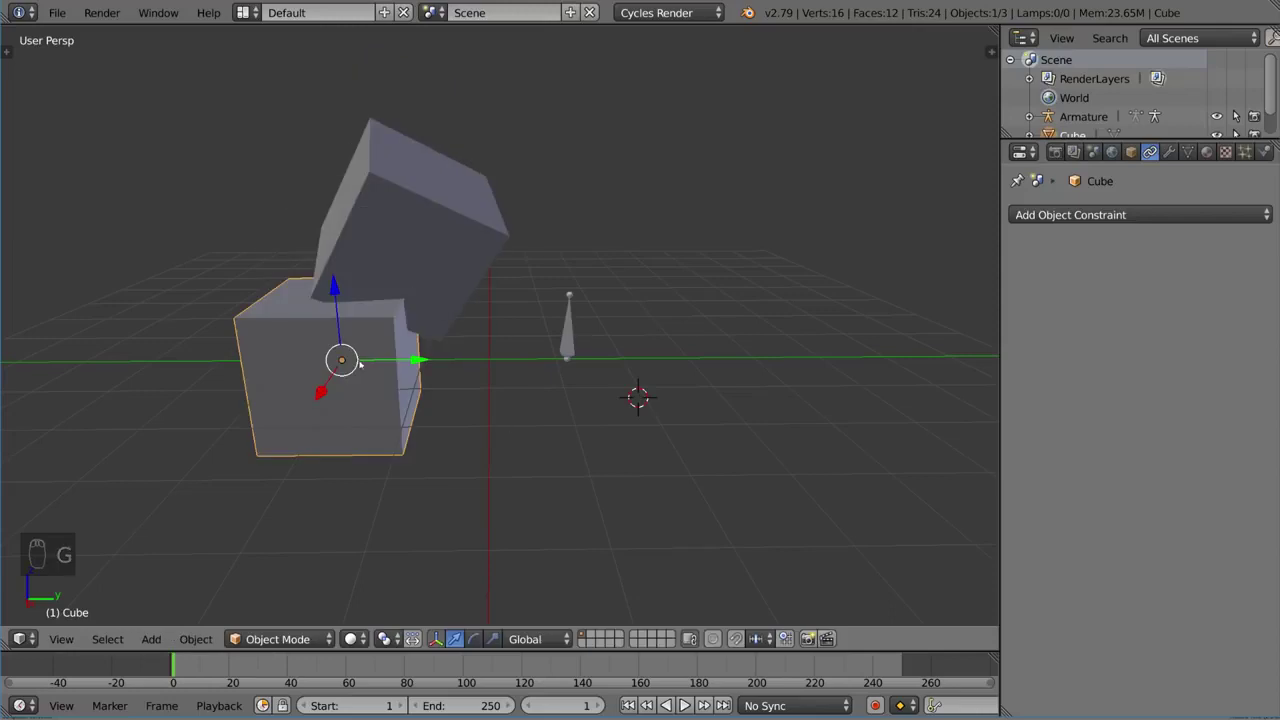
right_click(402, 223)
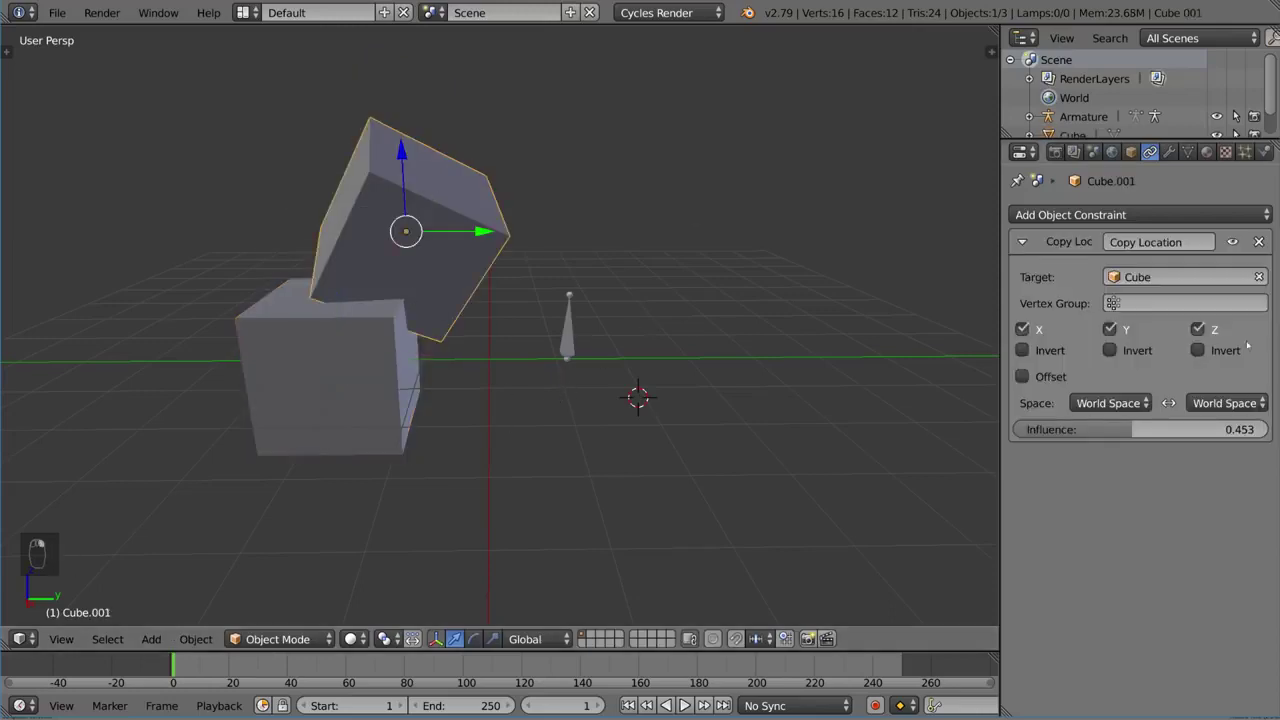
click(1260, 242)
In the armature's Edit Mode, extrude and duplicate bones upward to build the chain
right_click(568, 336)
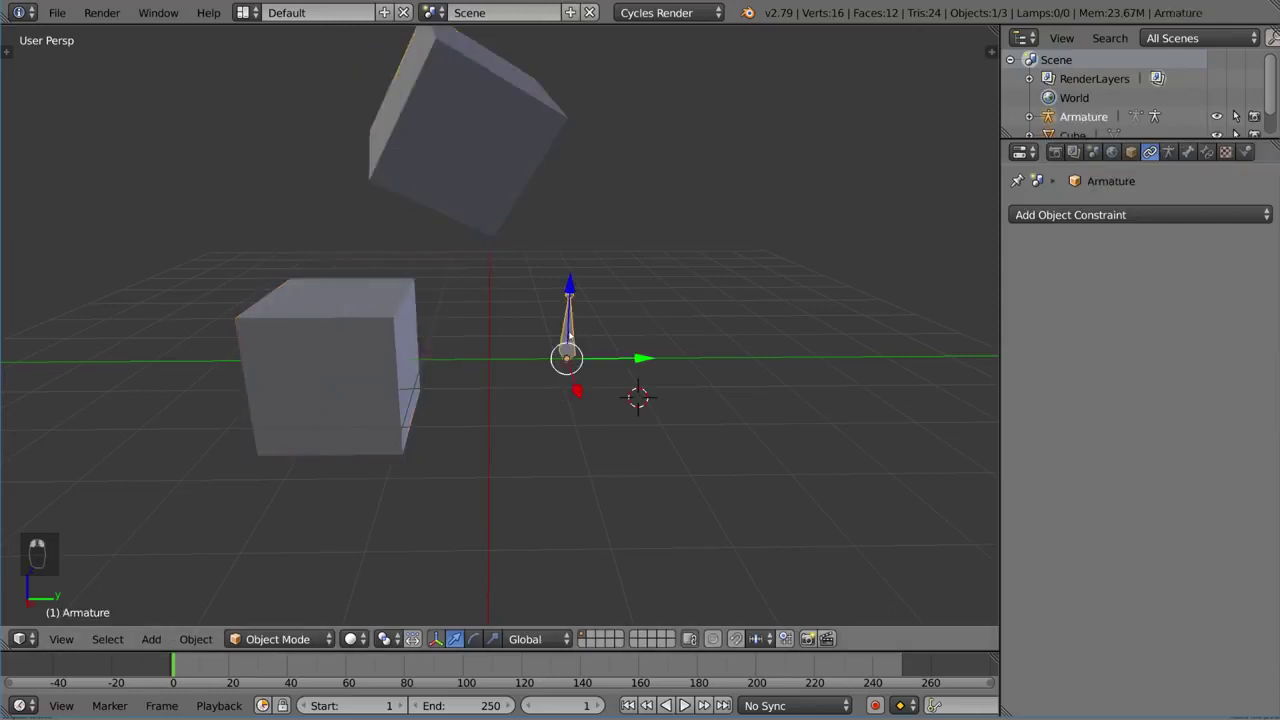
key(Tab)
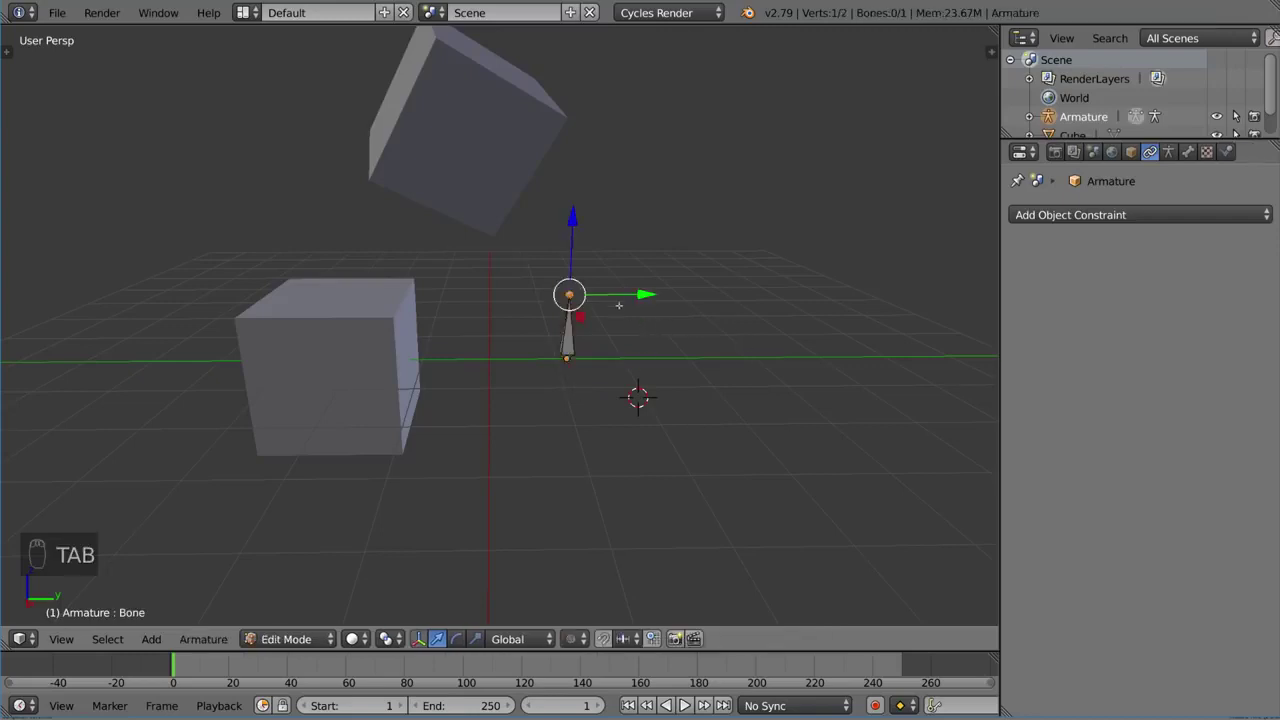
key(e)
click(606, 234)
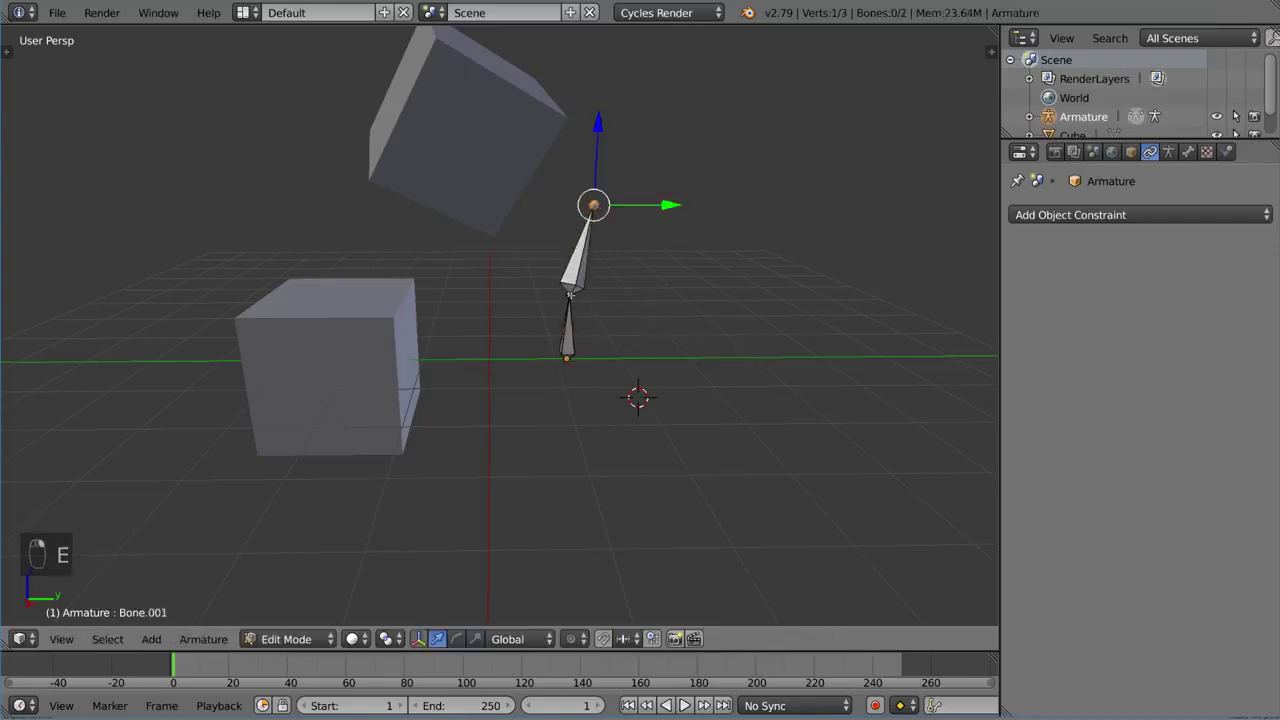
key(shift+d)
right_click(594, 206)
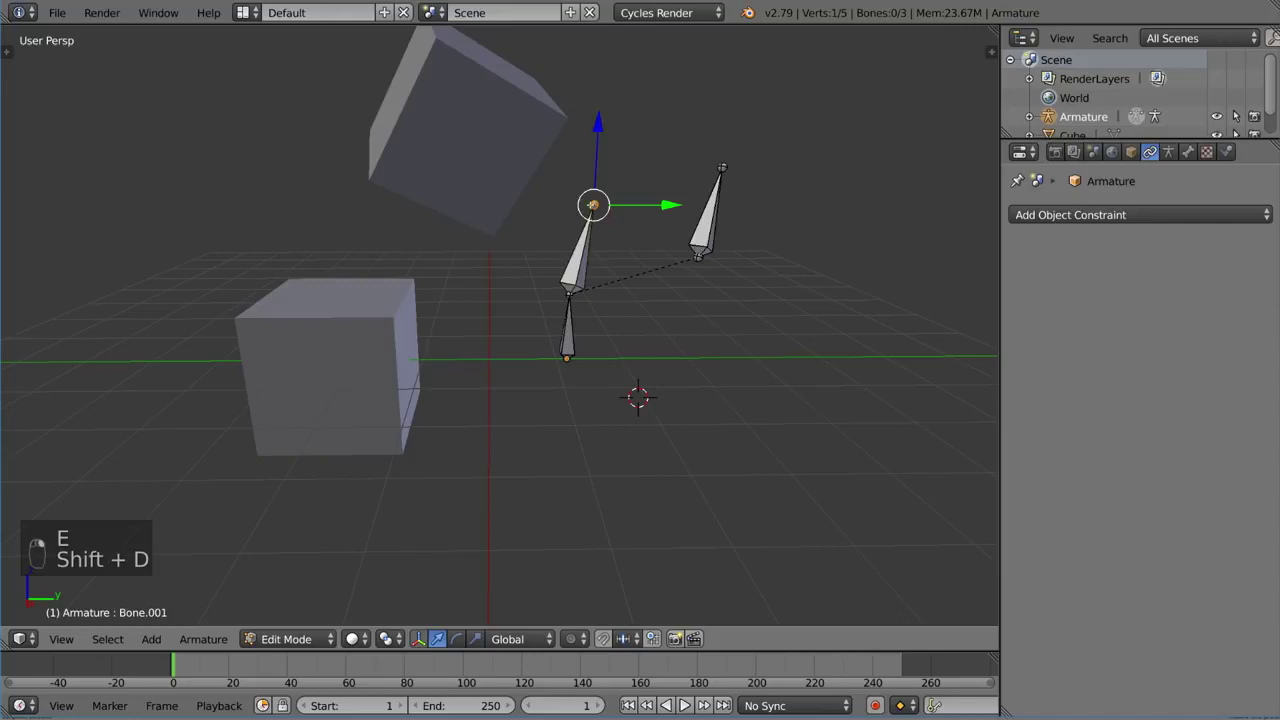
key(e)
click(612, 160)
Disconnect the top bone from its parent, move it up and right, and leave Edit Mode
key(g)
click(598, 171)
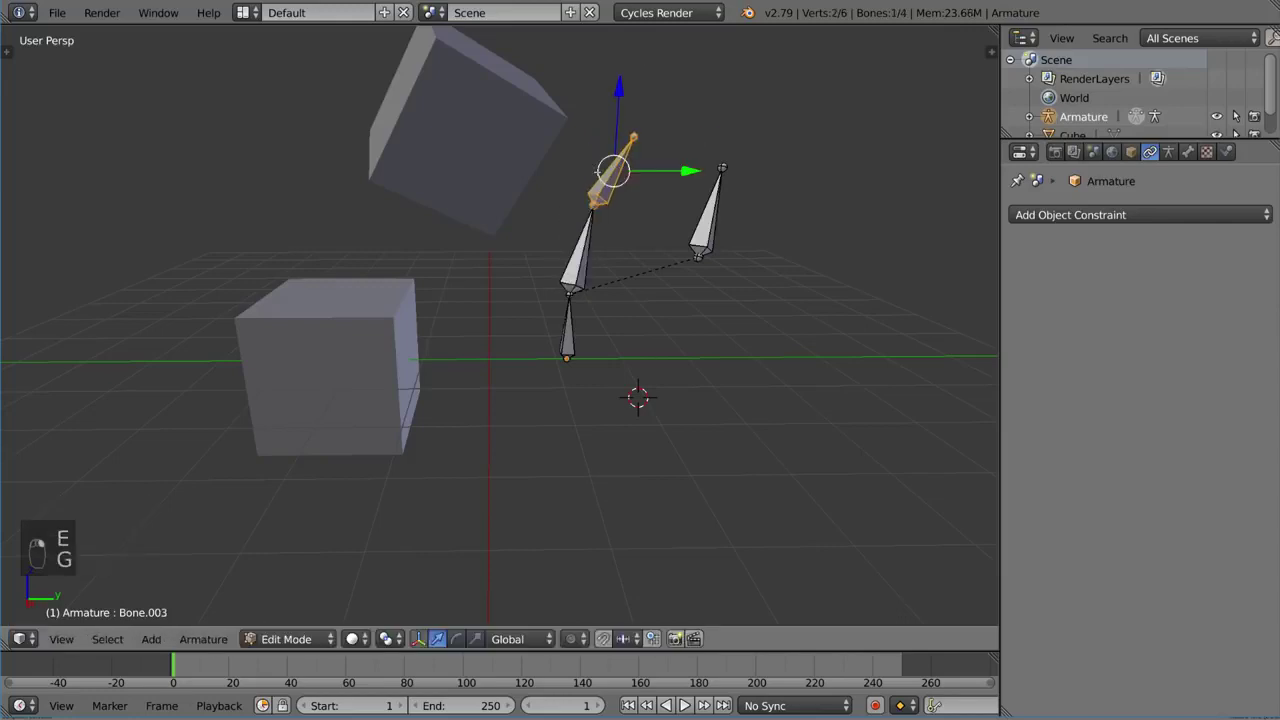
key(alt+p)
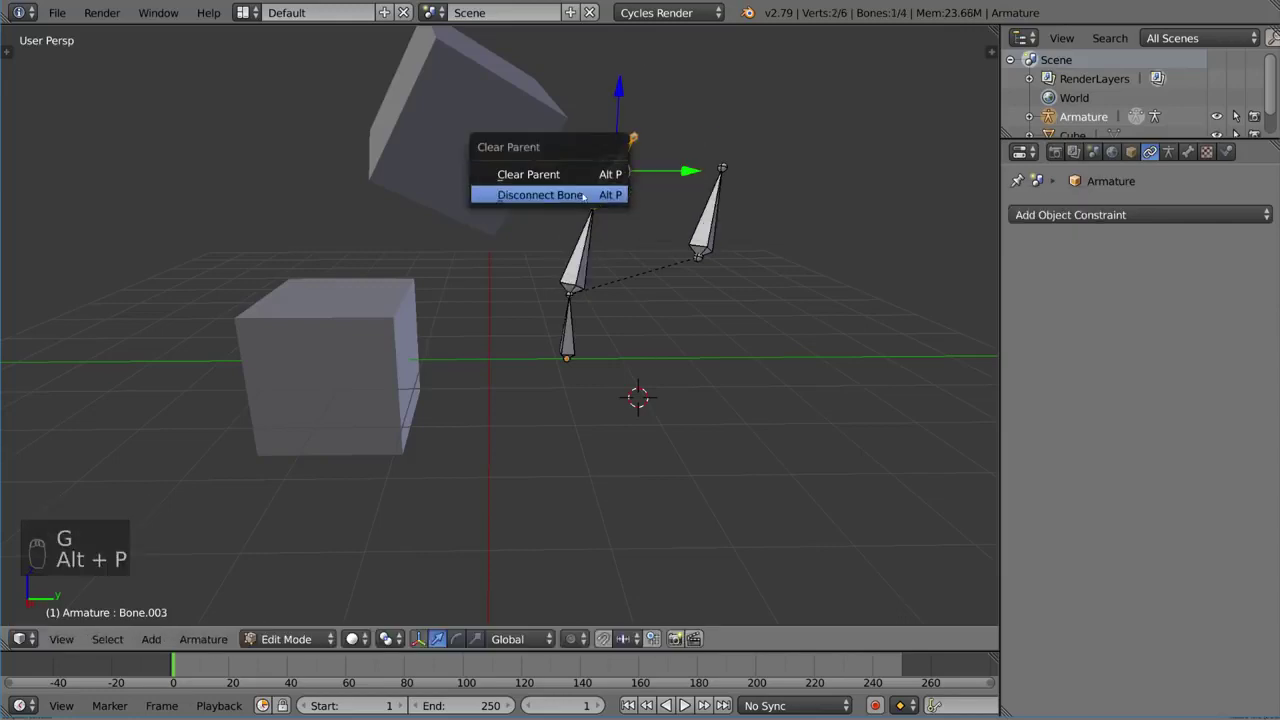
click(584, 198)
key(g)
click(720, 171)
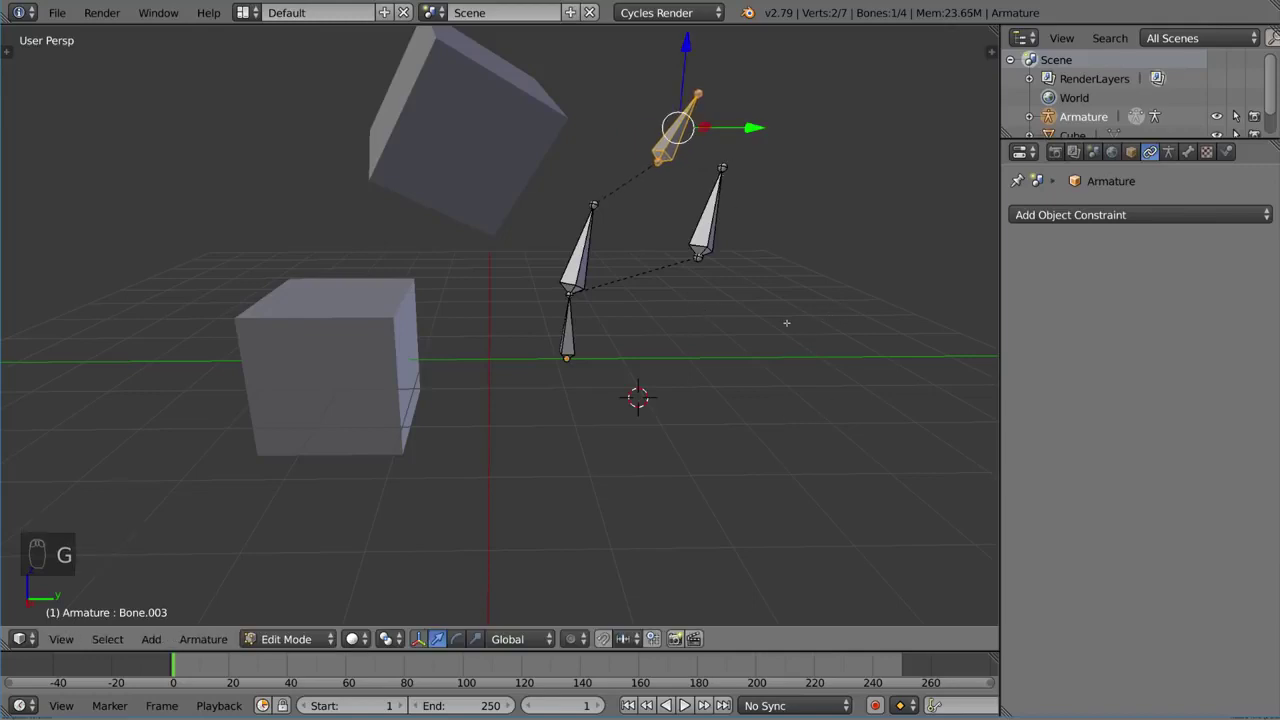
key(Tab)
Enter Pose Mode, cancel trial bone rotations, and select the lowest bone, Bone
key(ctrl+Tab)
right_click(708, 230)
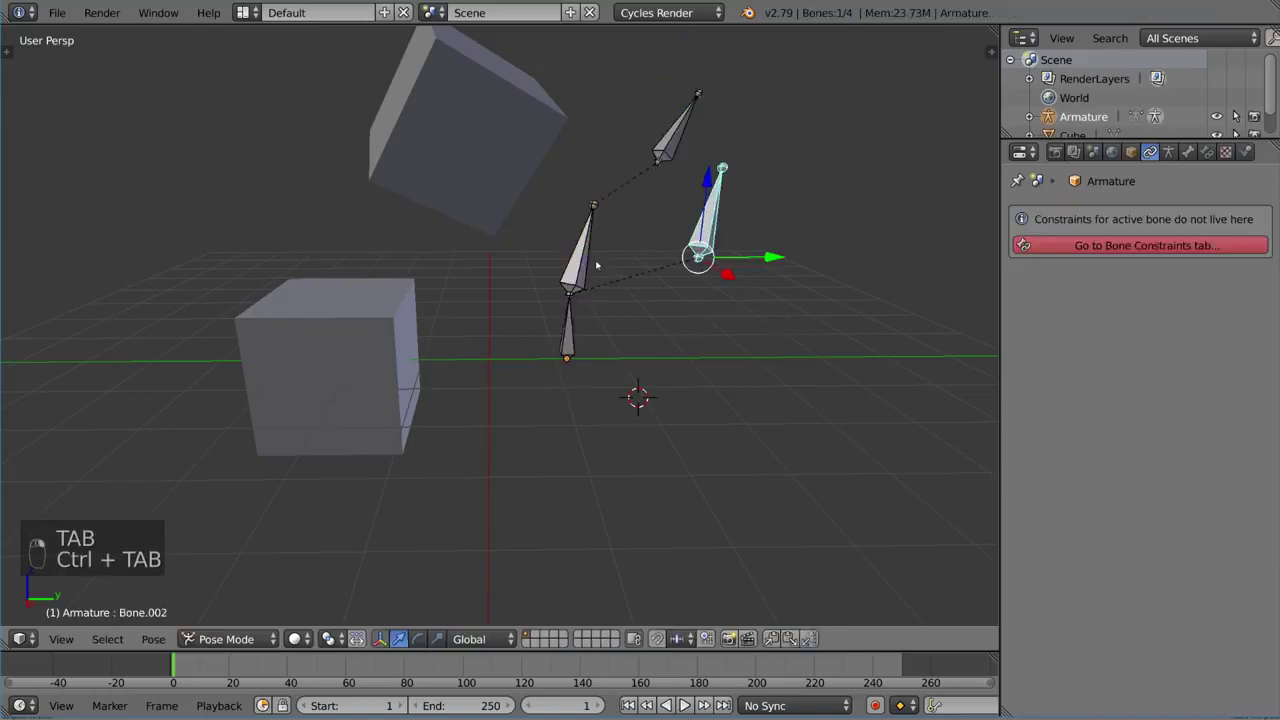
key(r)
right_click(580, 250)
right_click(568, 320)
key(r)
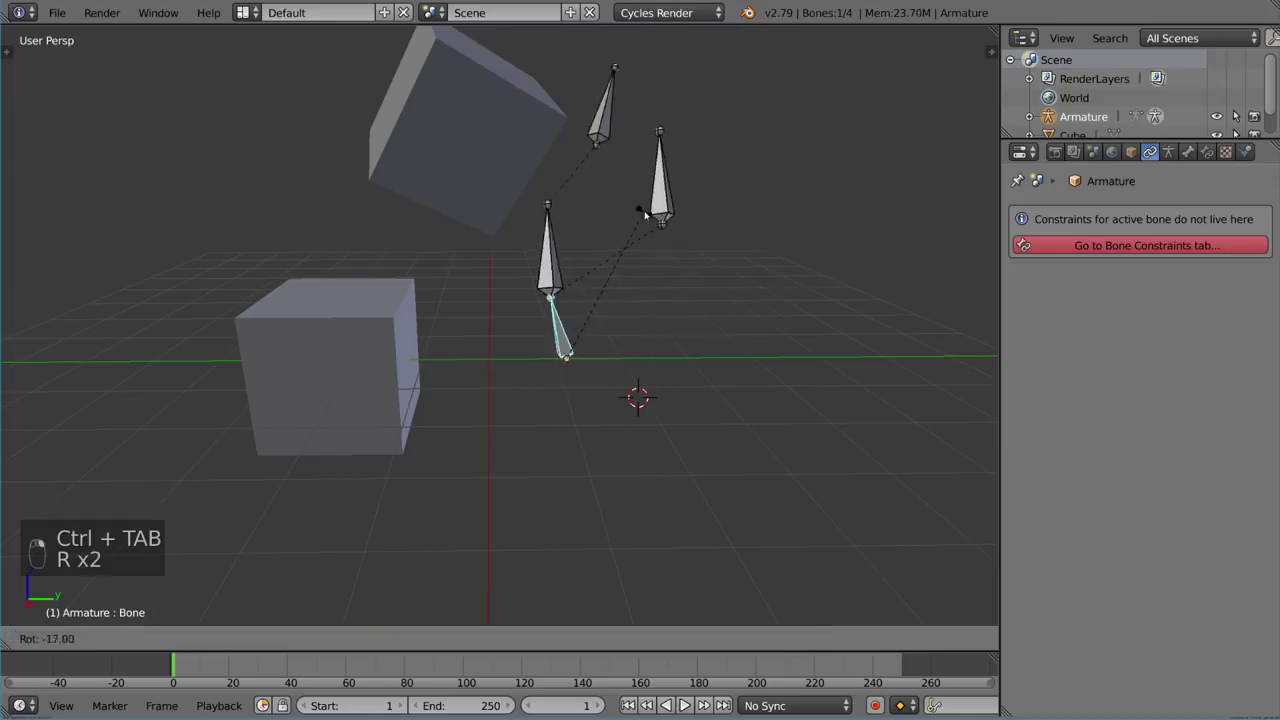
right_click(659, 268)
Browse the Bone Constraints tab and constraint types, then make the top bone Bone.003 active
key(Tab)
key(Tab)
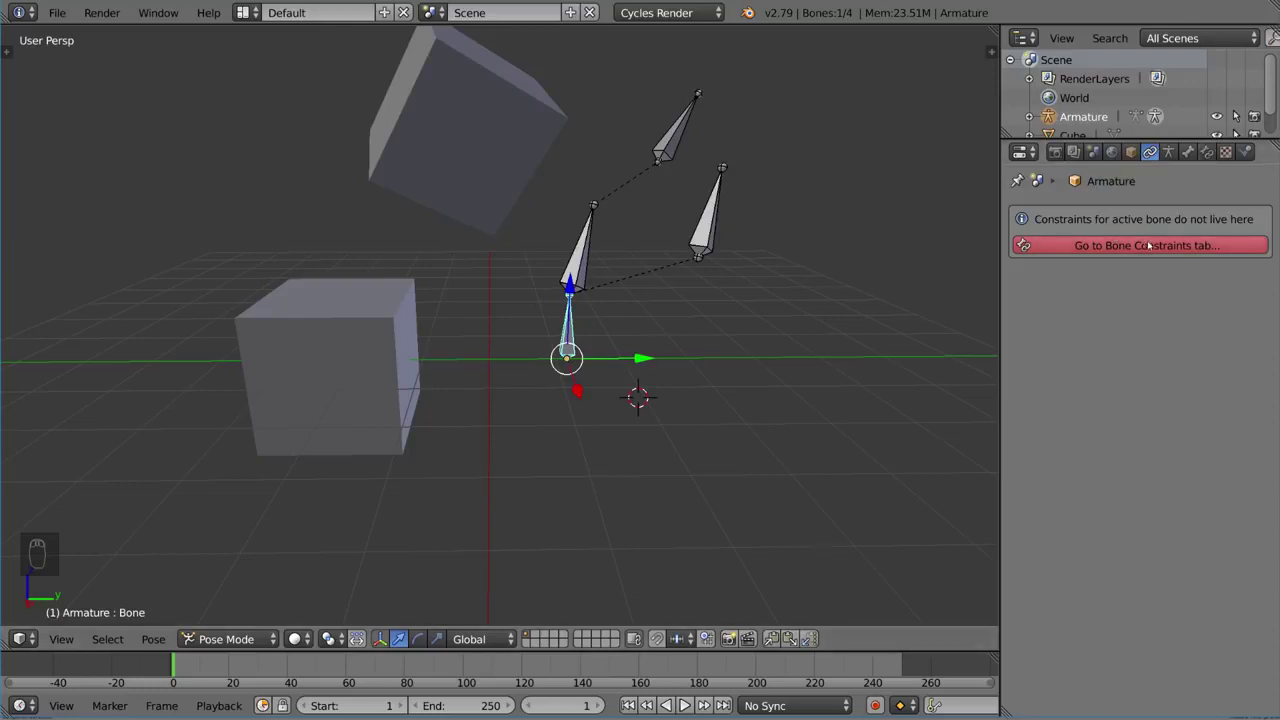
click(1208, 153)
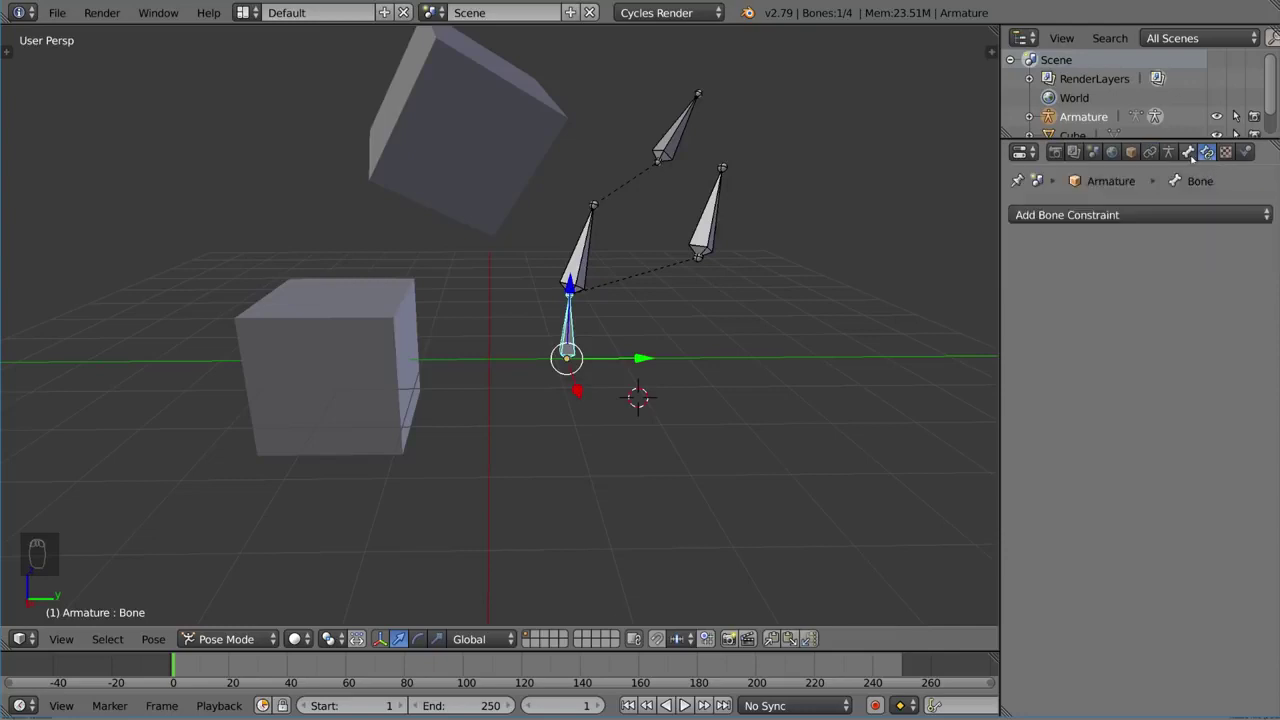
click(1188, 152)
click(1207, 152)
click(1091, 216)
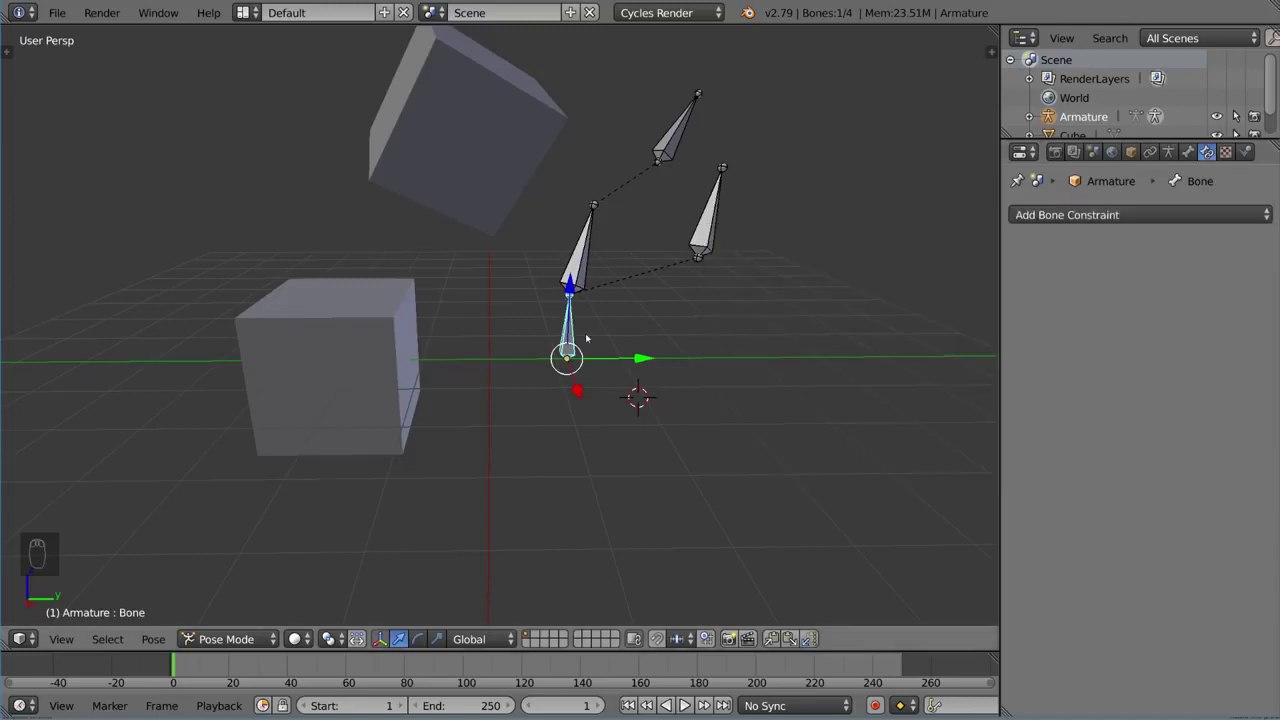
right_click(677, 147)
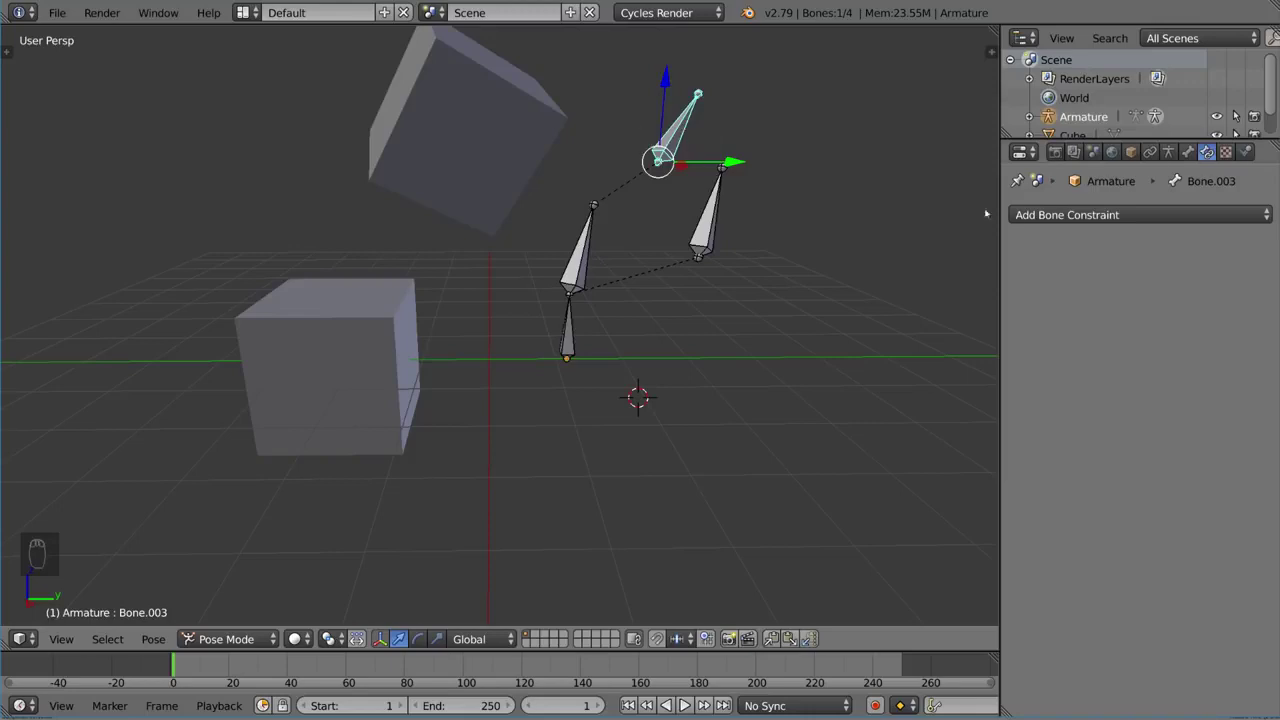
Add a Copy Rotation constraint to Bone.003 with the Armature as target
click(1068, 214)
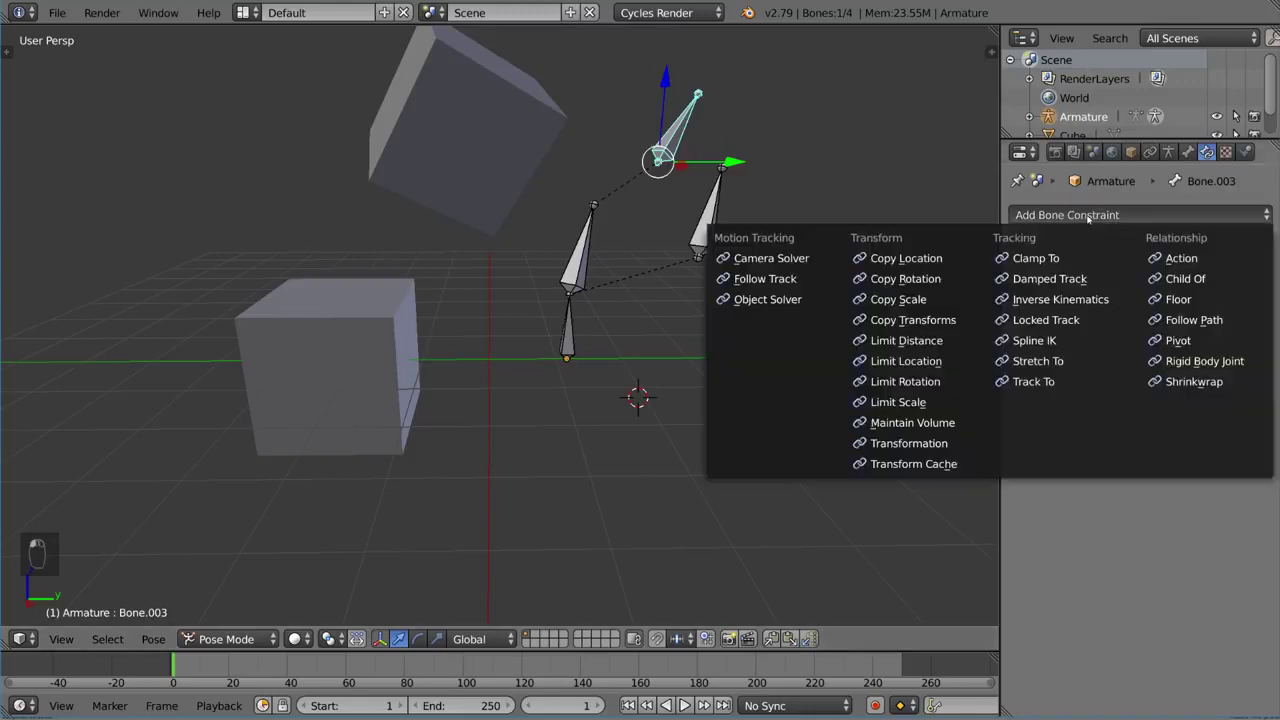
click(935, 279)
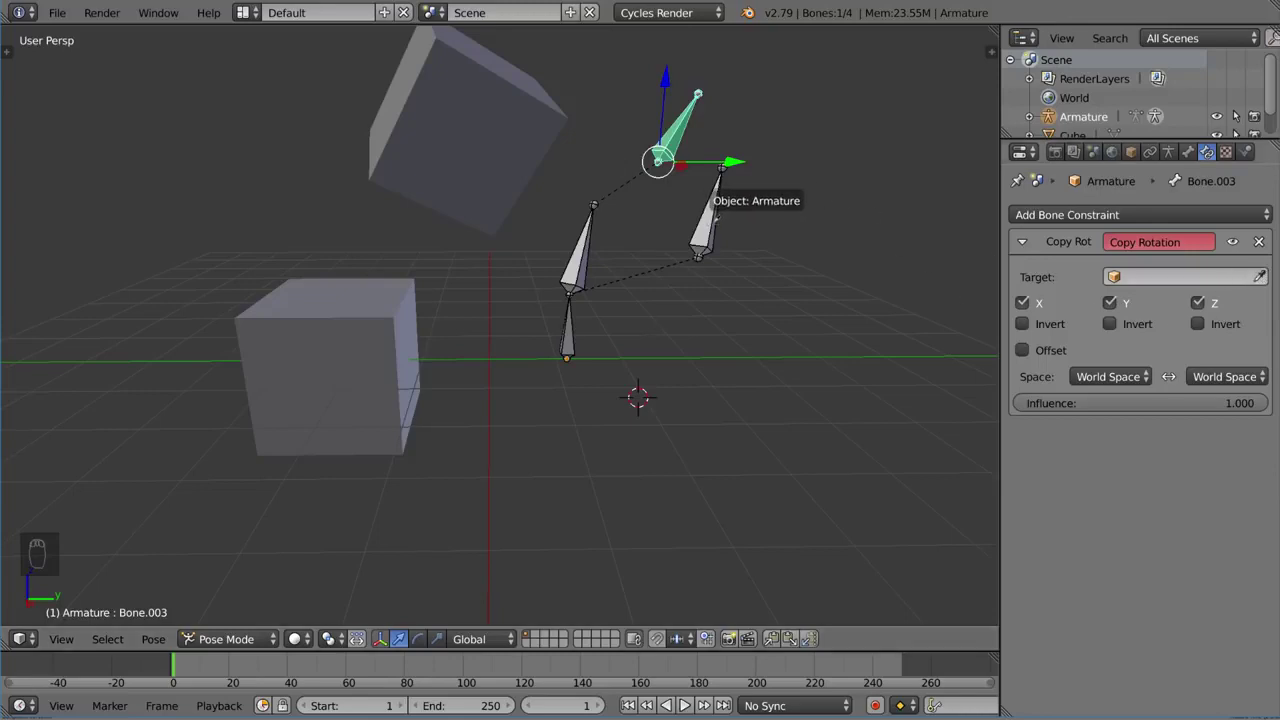
click(713, 228)
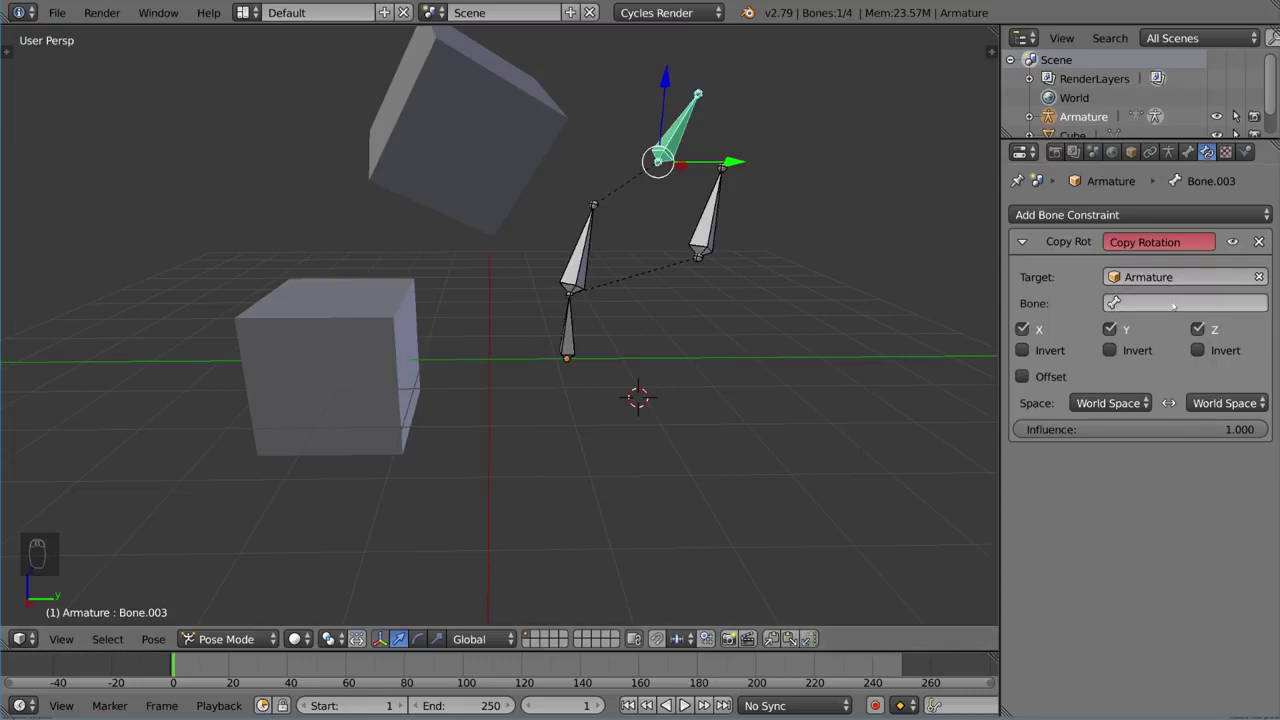
Copy Bone.002's name and enter Bone.002 as the Copy Rotation's bone
right_click(707, 215)
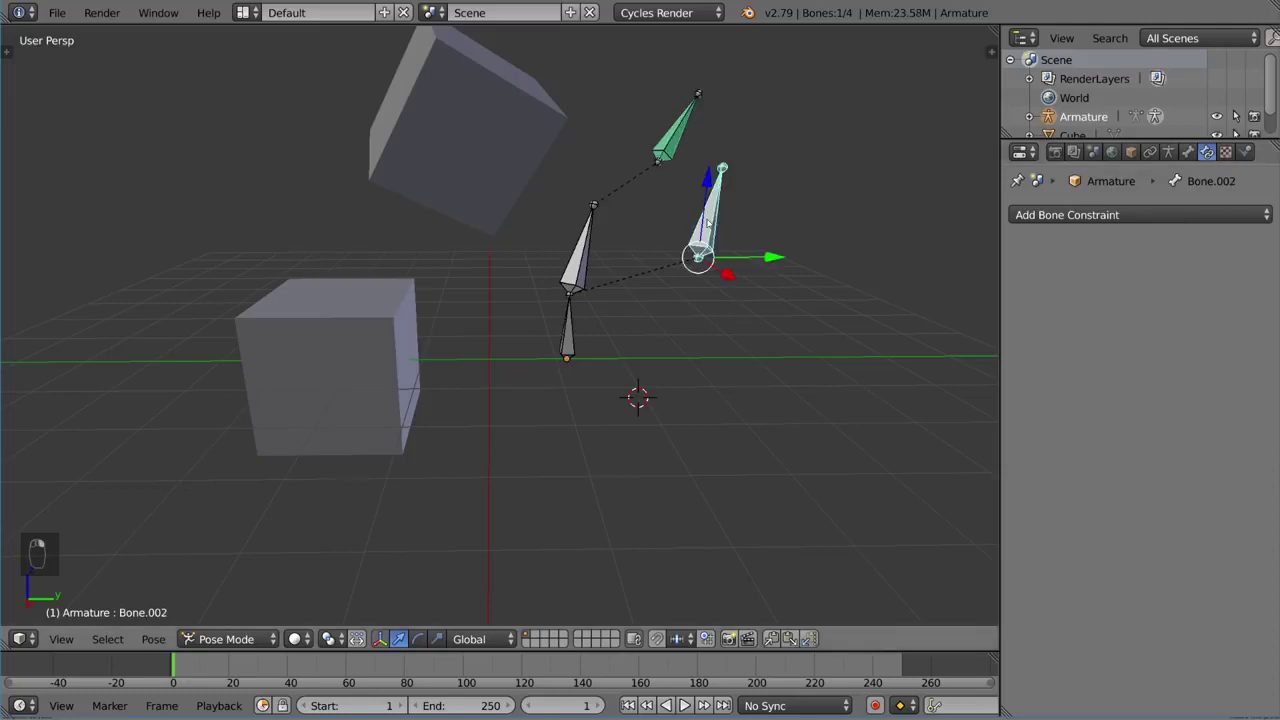
click(1188, 152)
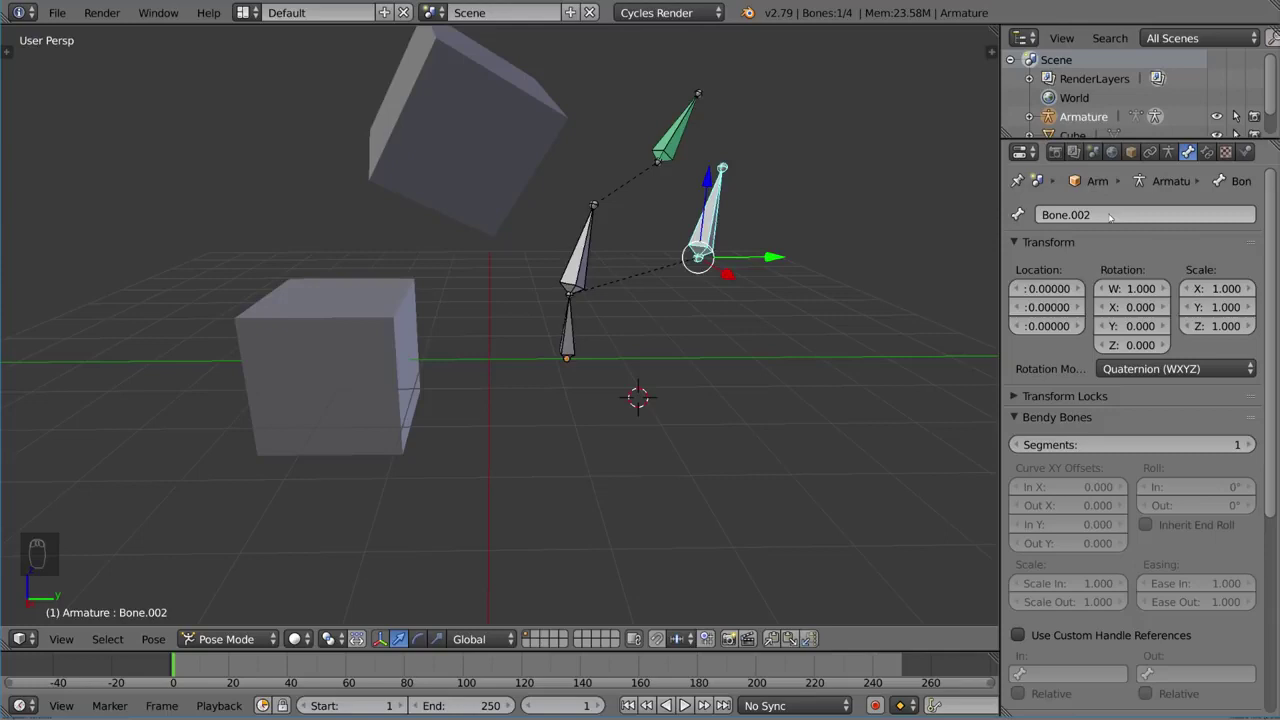
key(ctrl+c)
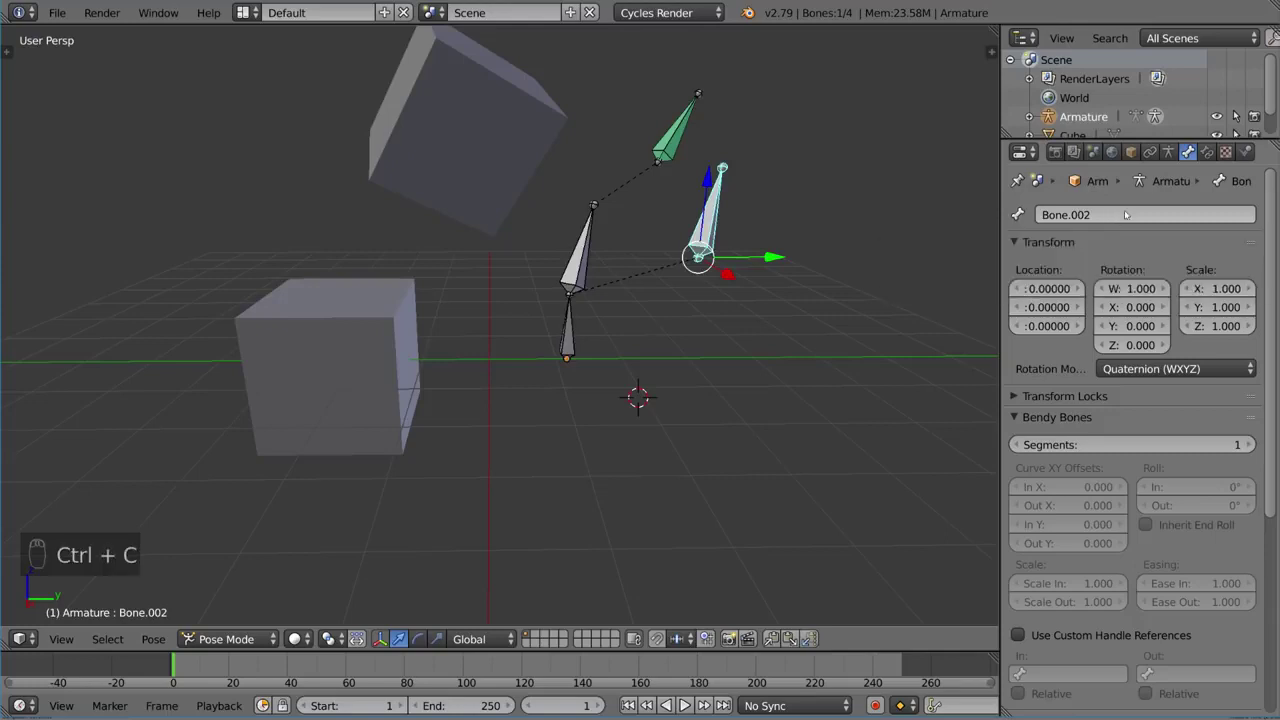
click(1206, 152)
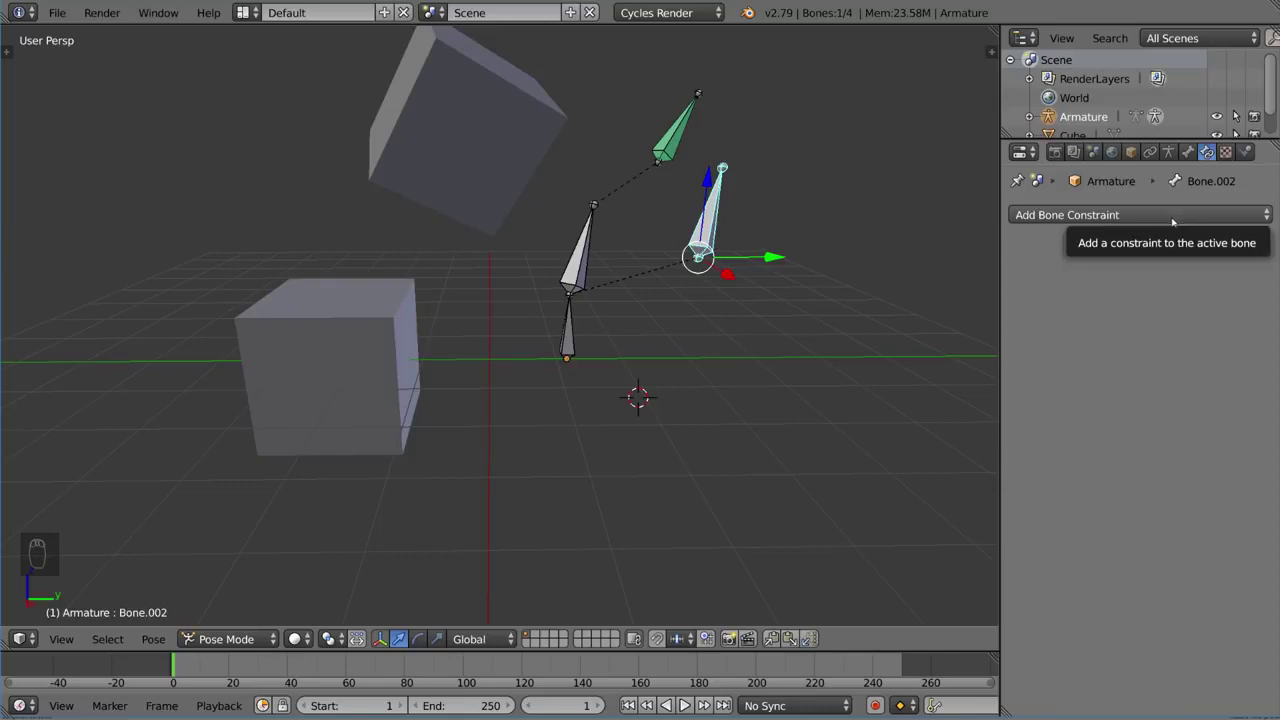
right_click(702, 131)
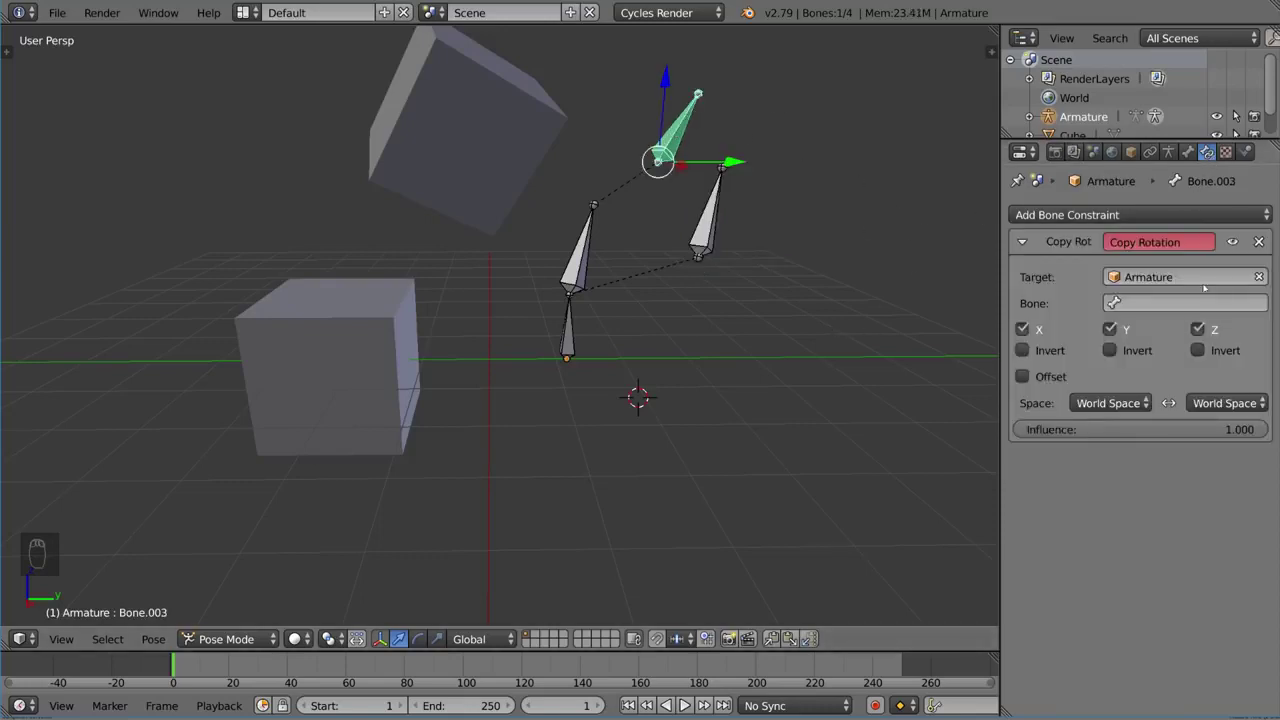
click(1168, 304)
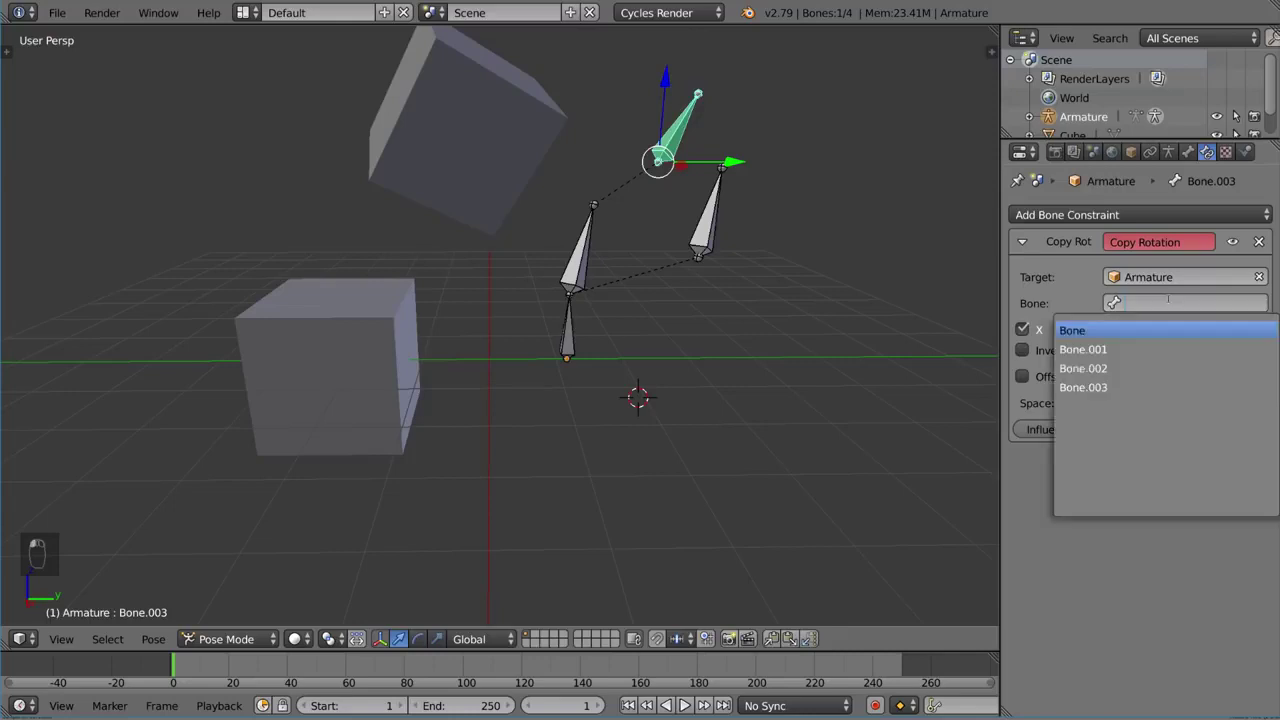
text(Bone.002)
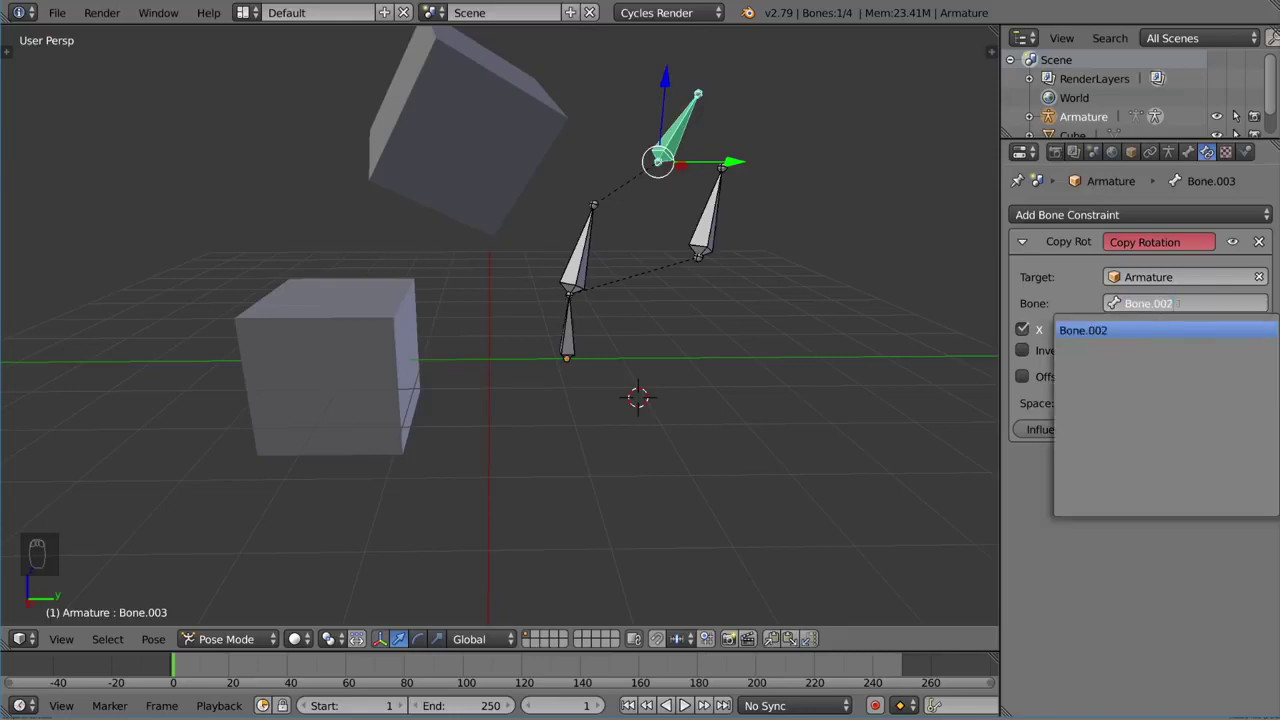
key(Return)
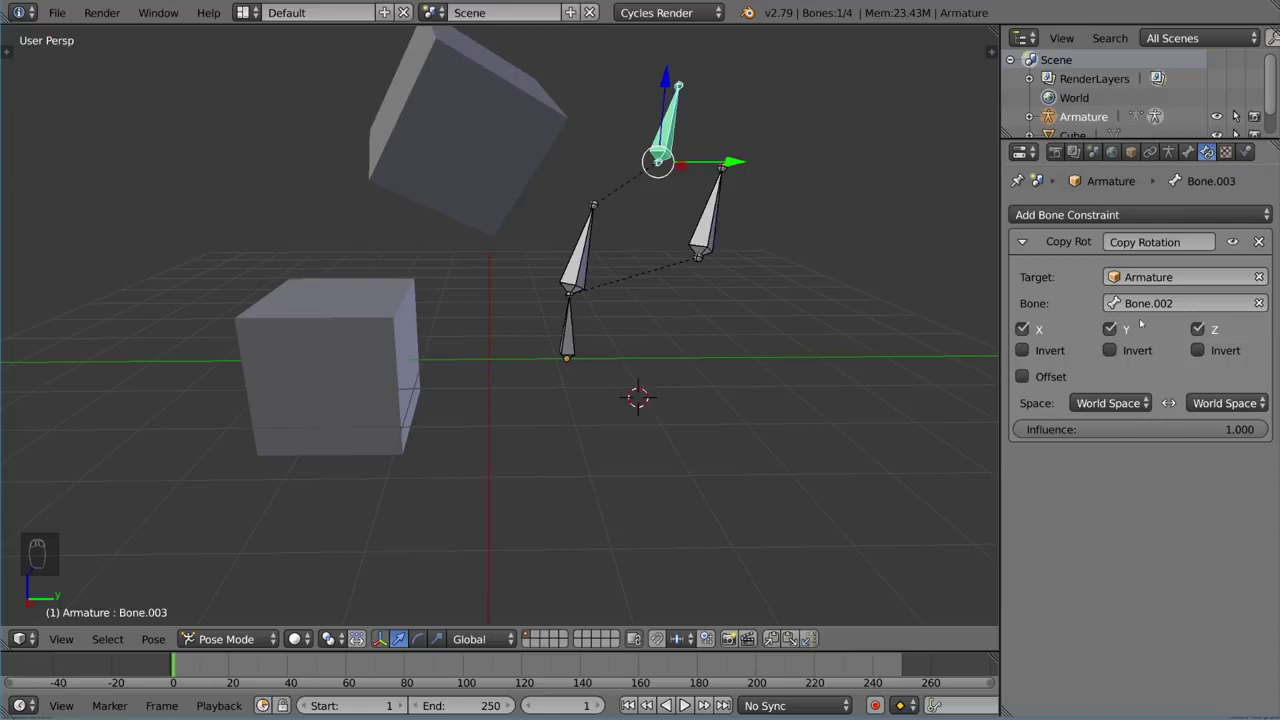
right_click(707, 225)
Rotate Bone.002 and Bone.001 to watch Bone.003 follow Bone.002's rotation
key(r)
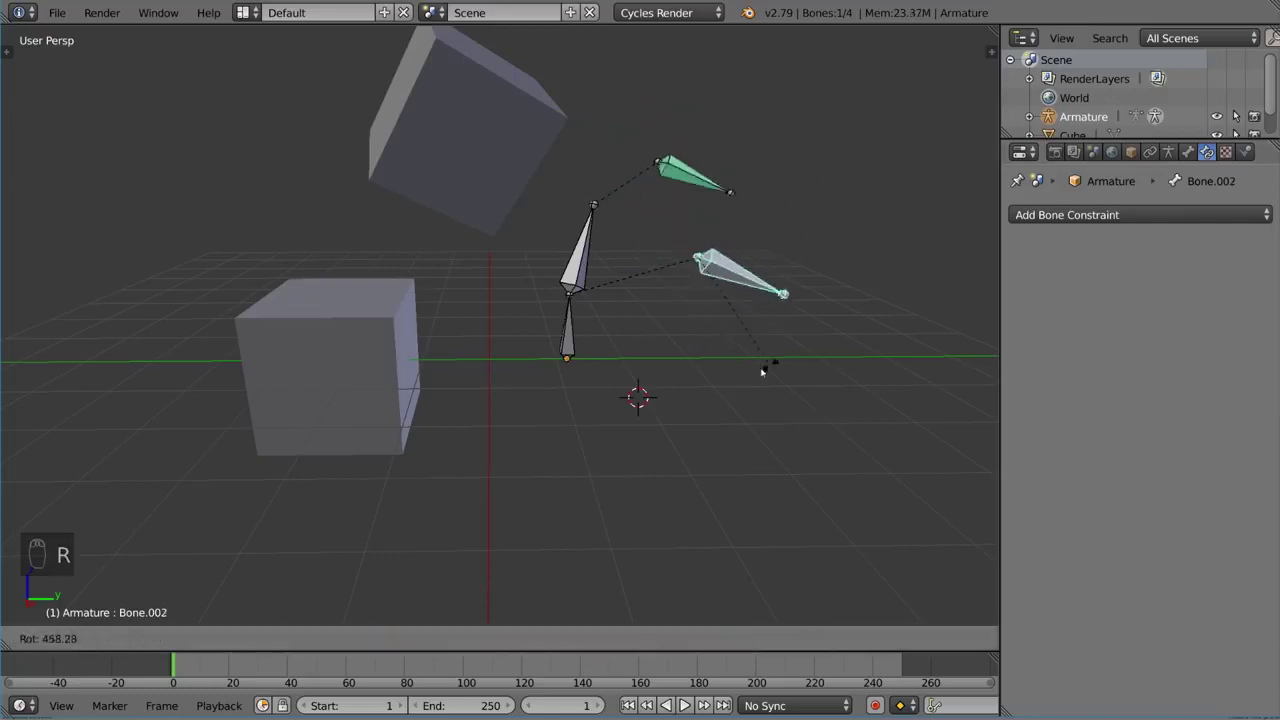
key(r)
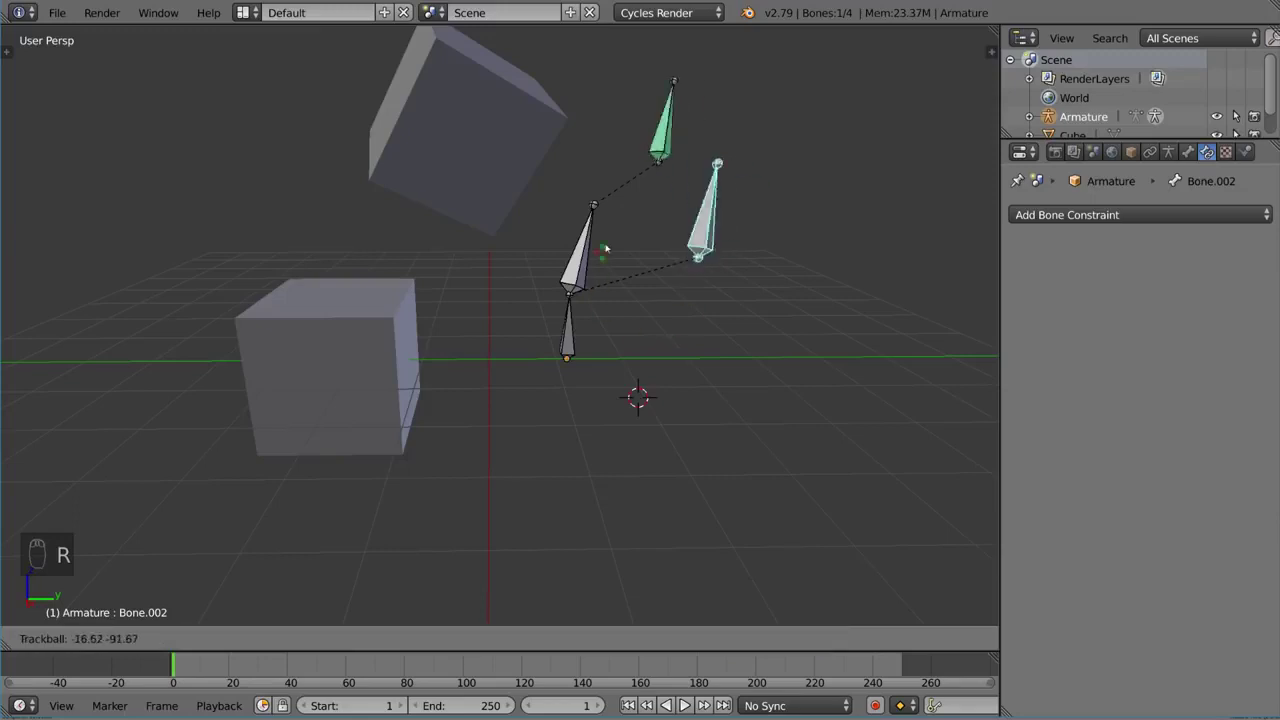
click(741, 274)
key(r)
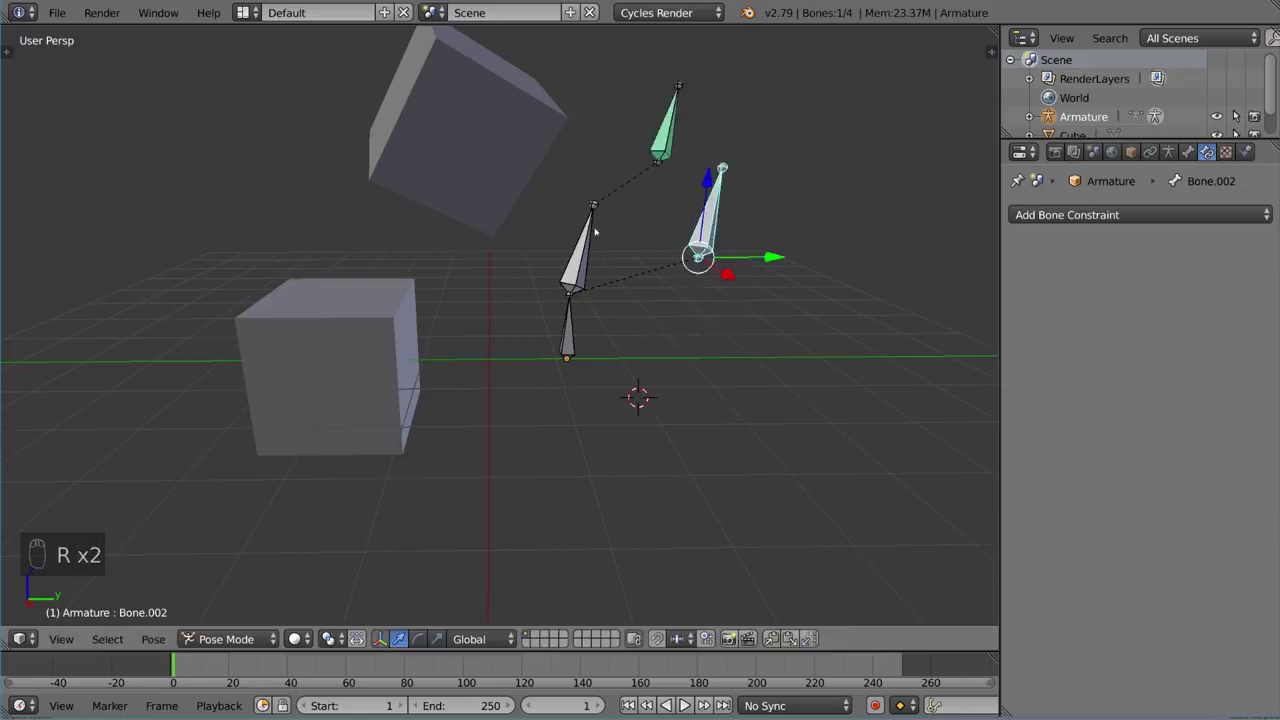
right_click(594, 232)
key(r)
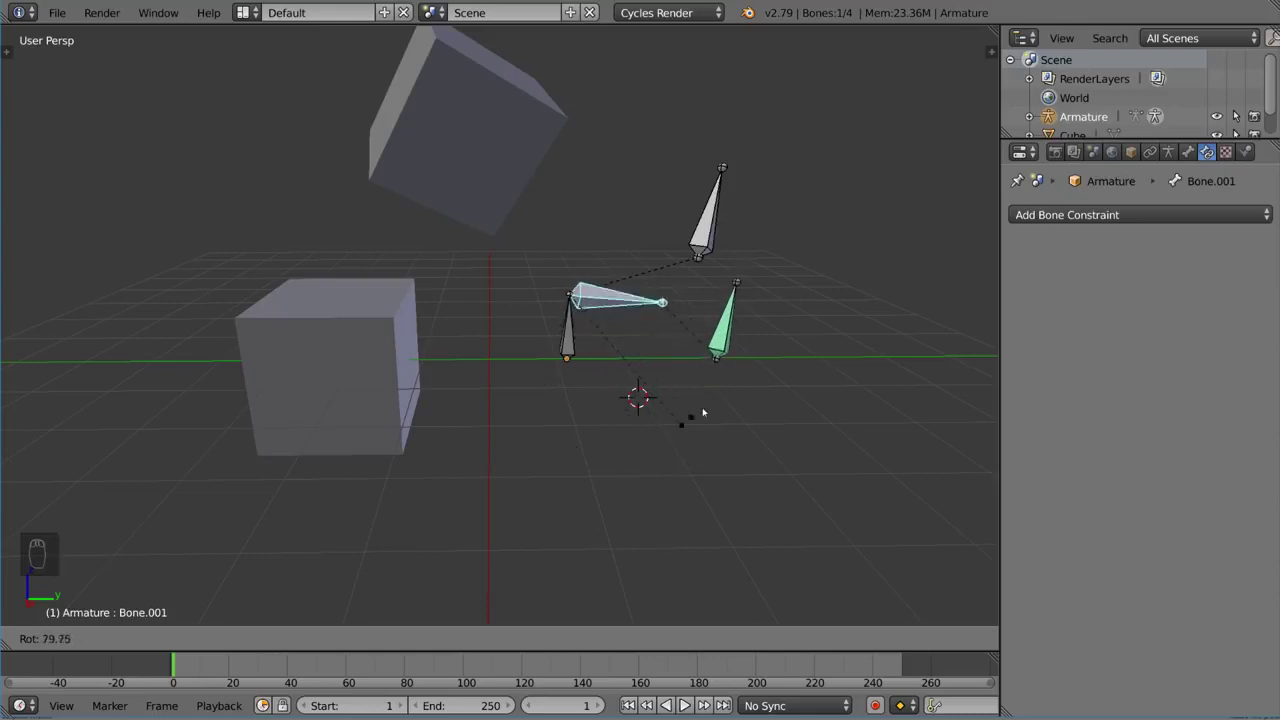
click(688, 484)
Reset Bone.002's rotation and swing the chain back upward with Bone.001
right_click(706, 215)
key(r)
right_click(634, 298)
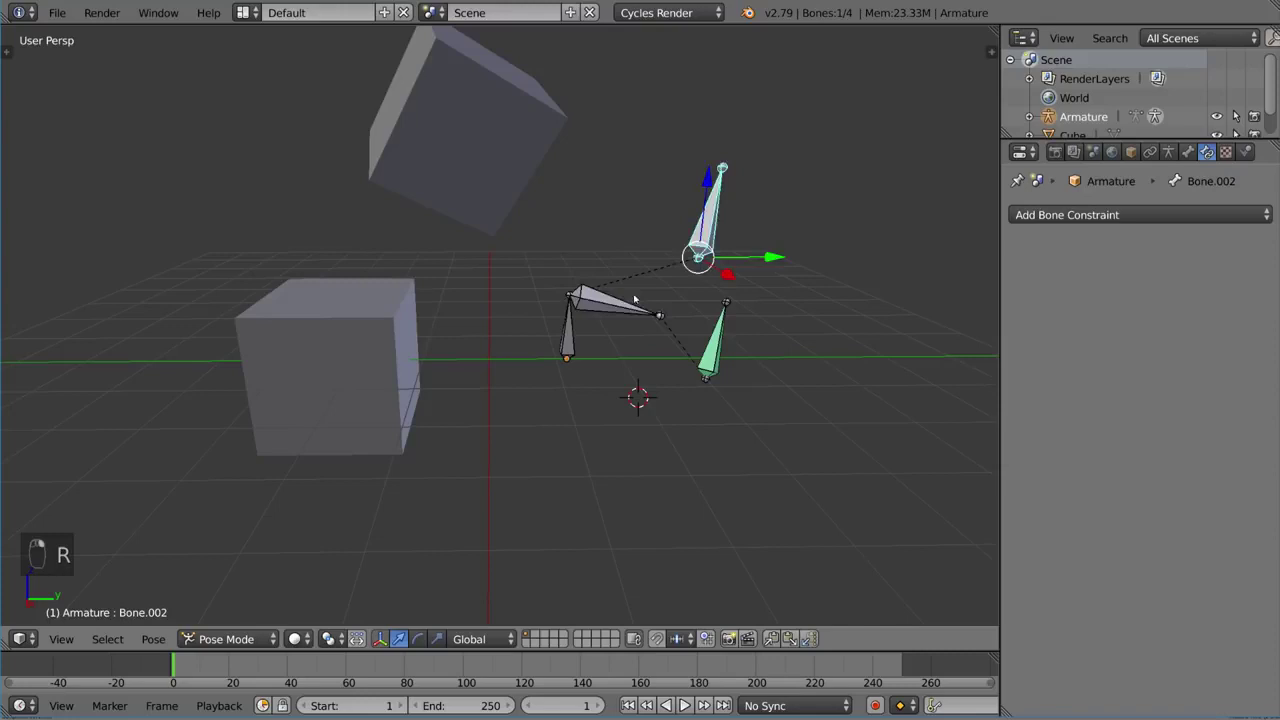
key(r)
click(606, 207)
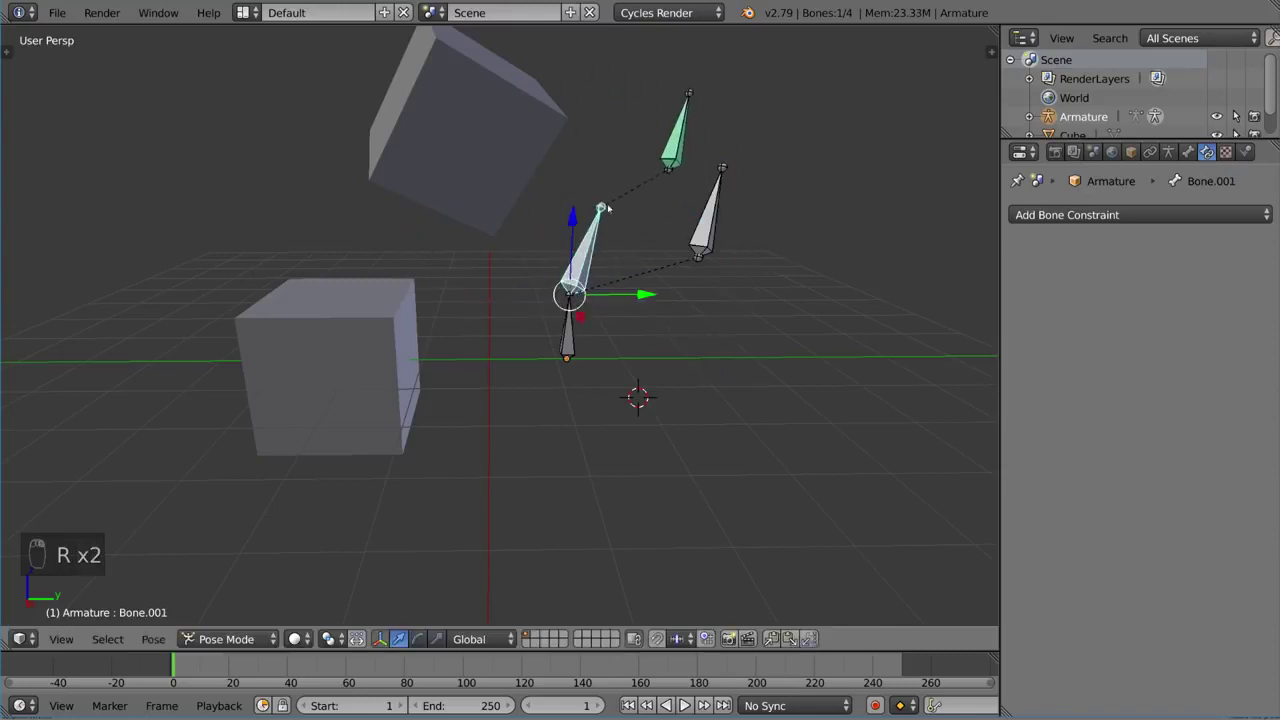
click(1147, 215)
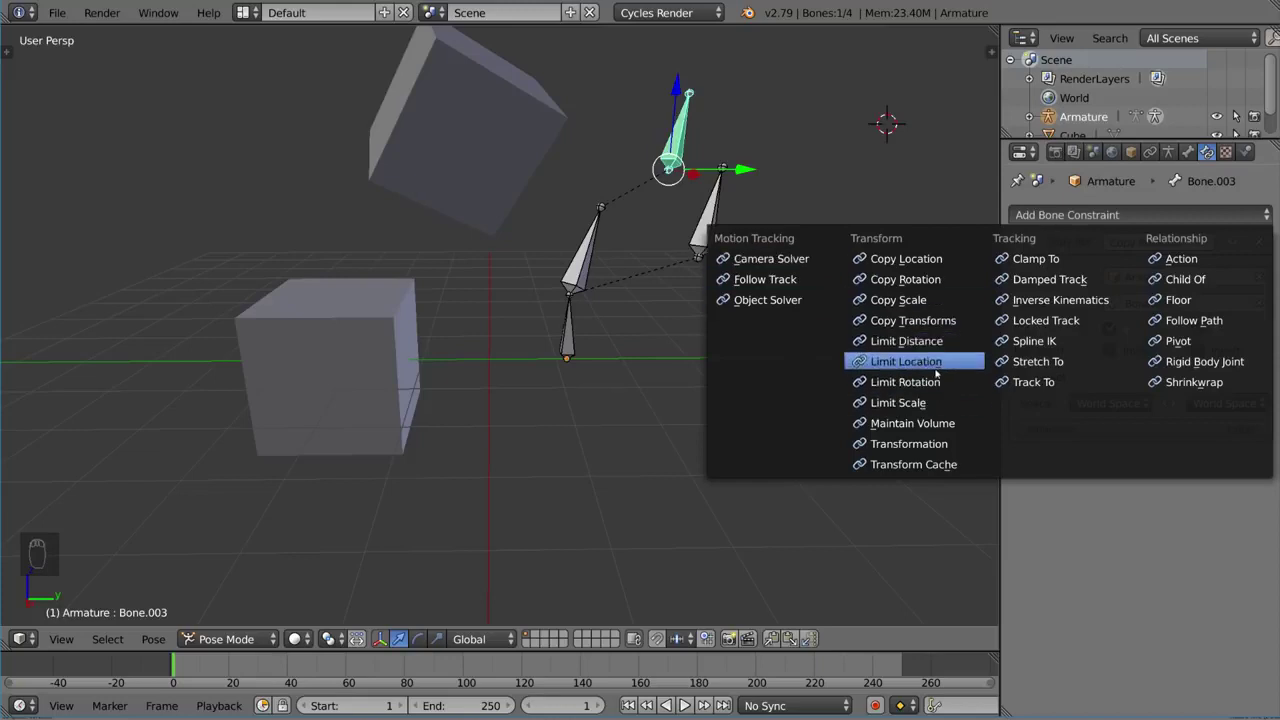
Add Limit Location to Bone.003, enabling minimum and maximum X, Y and Z at 0
click(940, 362)
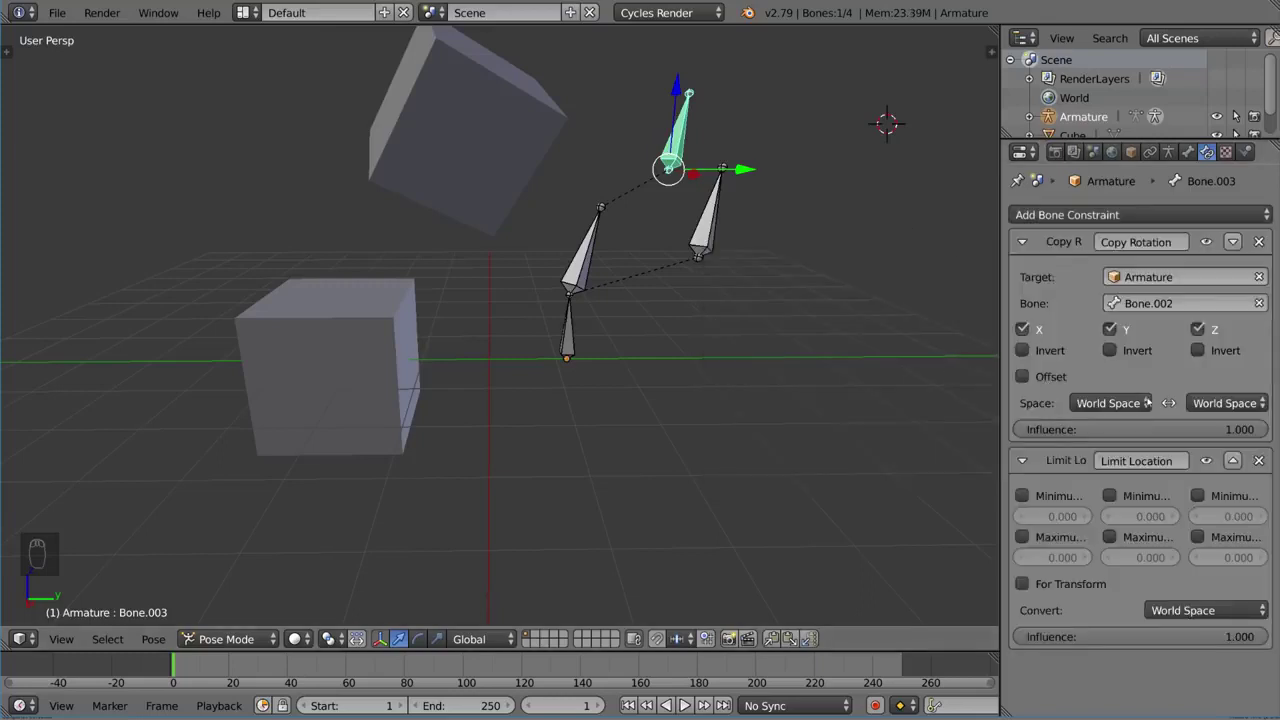
click(1040, 496)
click(1024, 537)
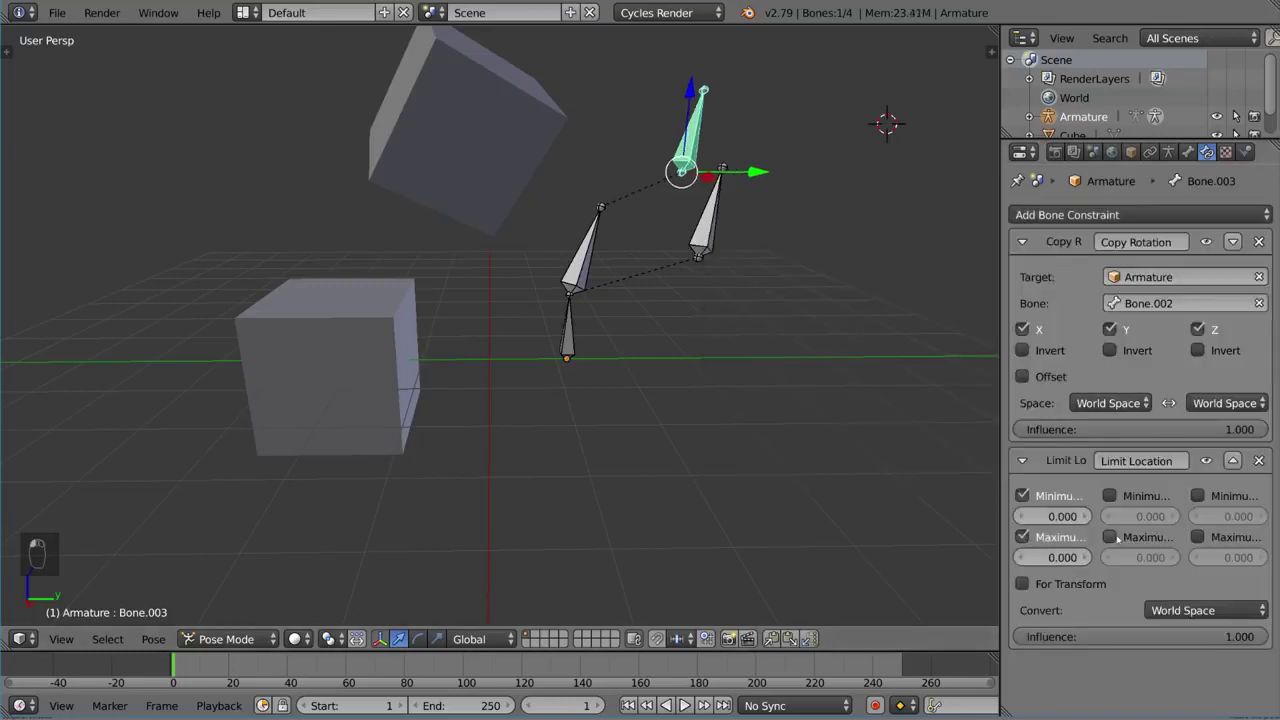
click(1112, 537)
click(1112, 496)
click(1197, 496)
click(1199, 537)
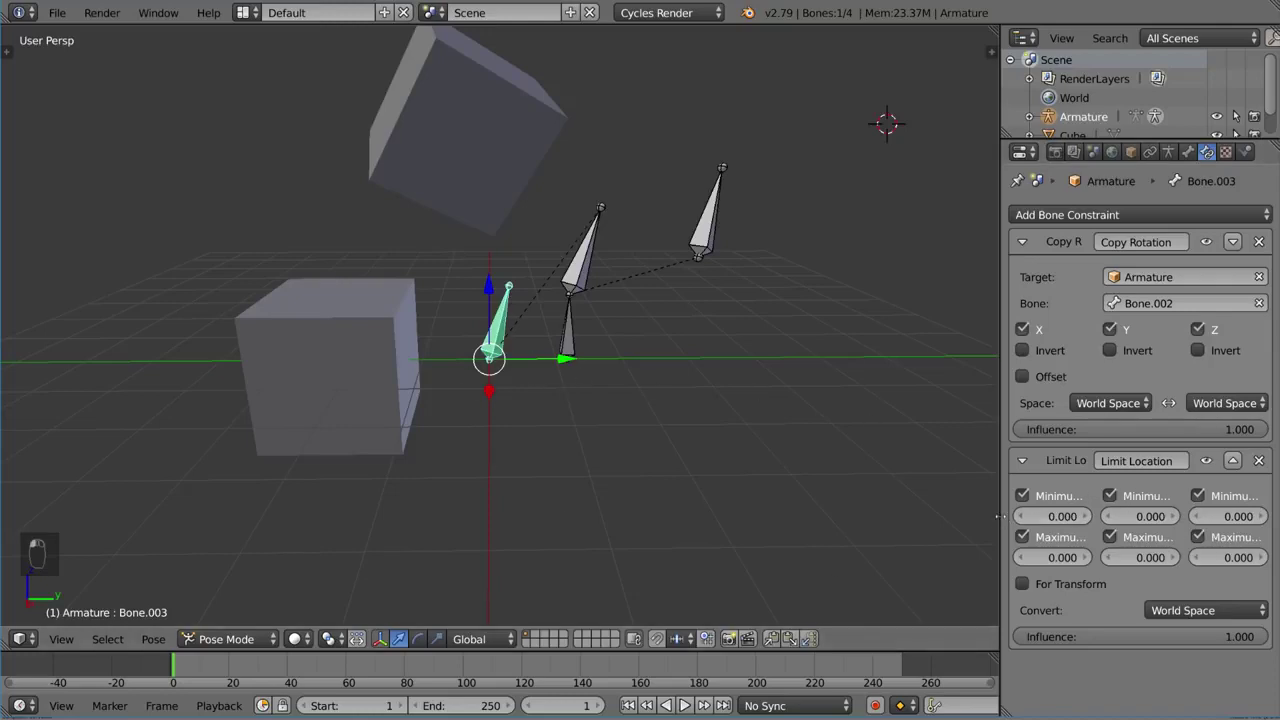
drag(999, 516, 963, 526)
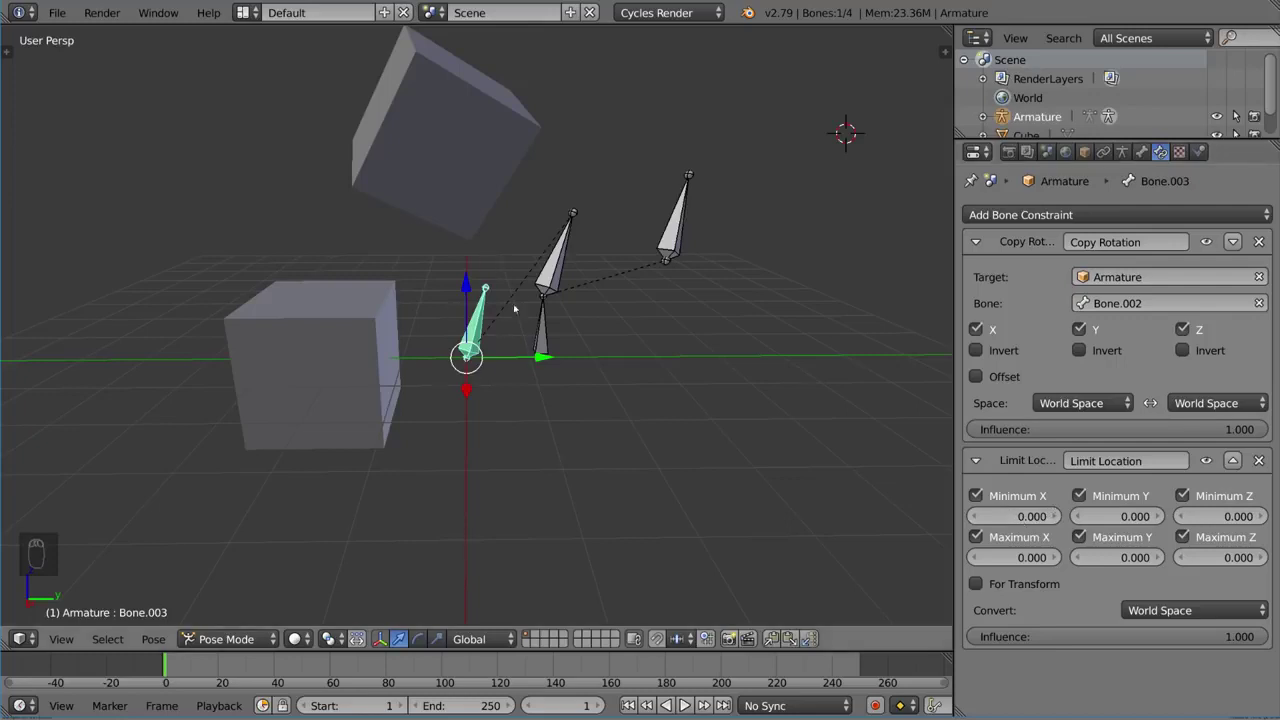
Test the constraints by rotating Bone.001, then make Bone.003 active again
right_click(666, 266)
key(r)
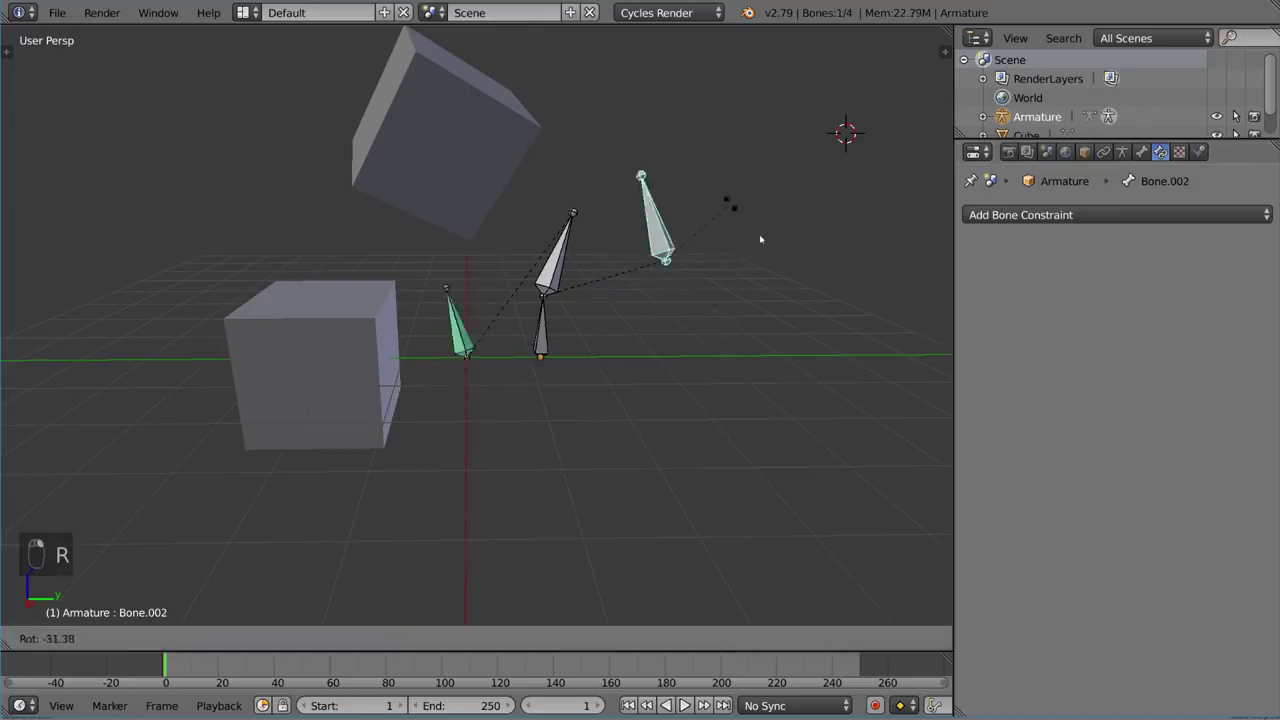
right_click(715, 189)
right_click(550, 268)
key(r)
key(r)
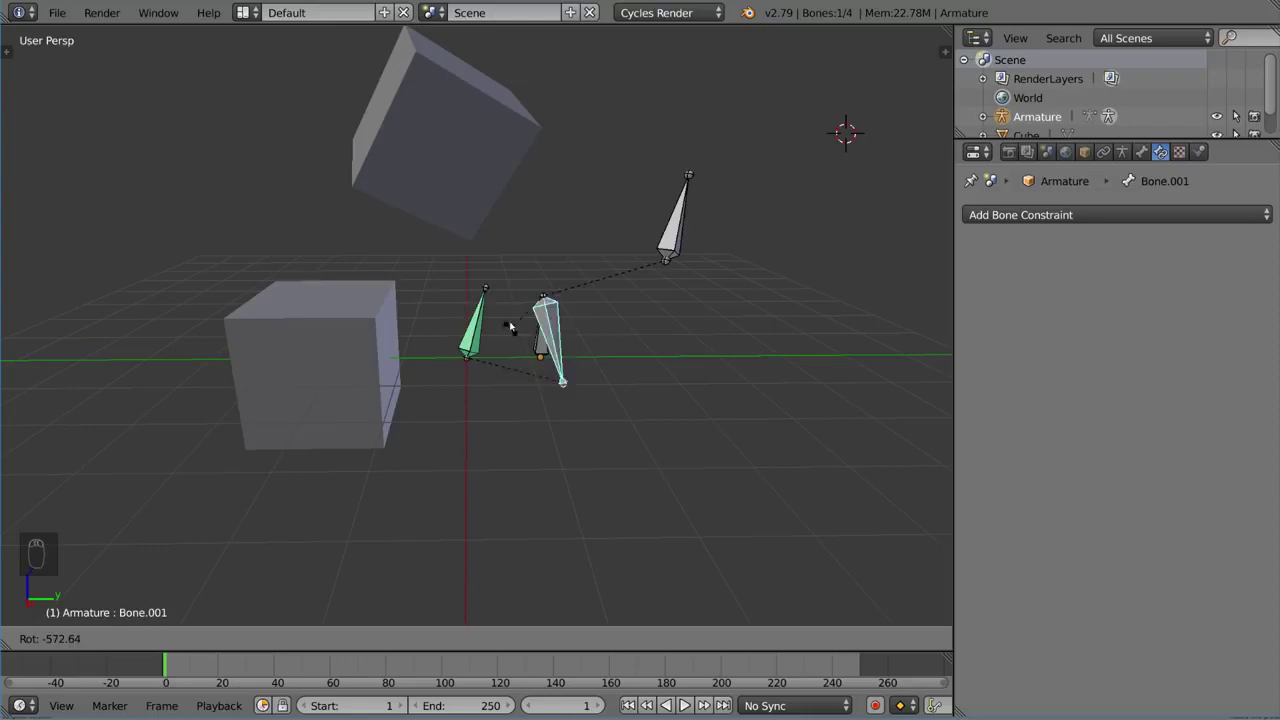
click(623, 363)
right_click(482, 347)
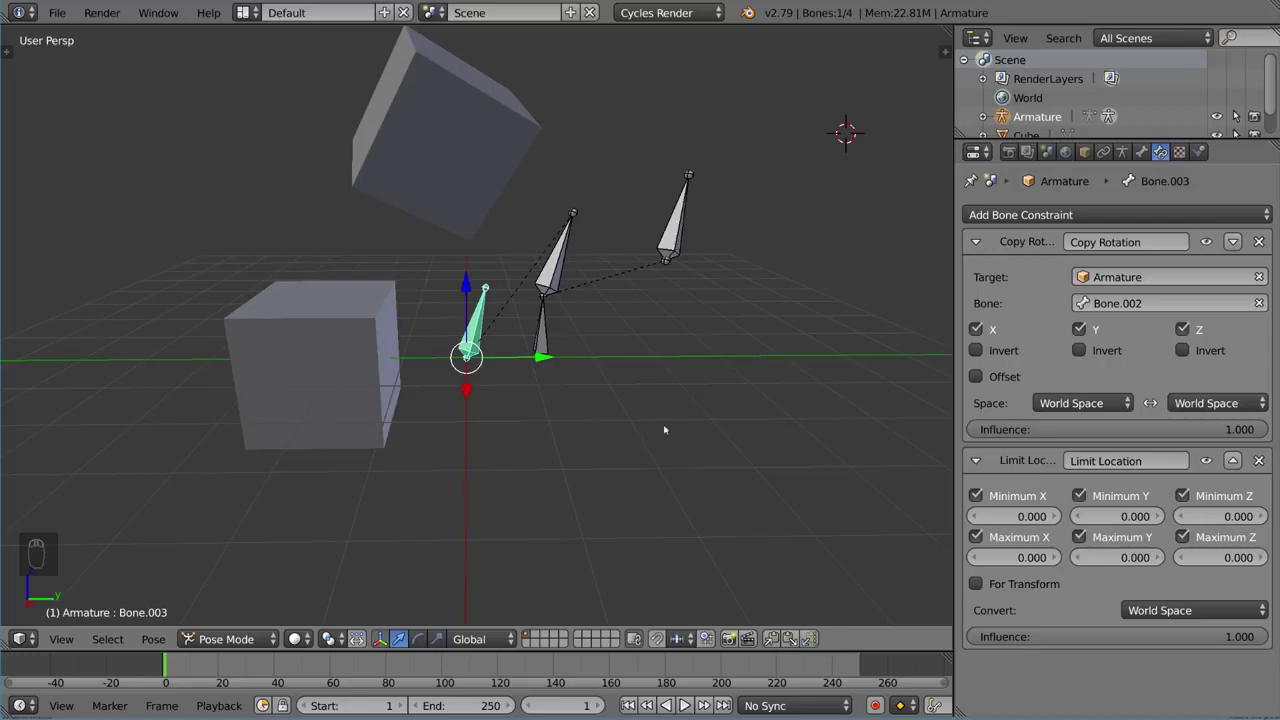
Set Limit Location maximums to X 1, Y 5 and Z 1, then rotate Bone.001 to test
click(1032, 558)
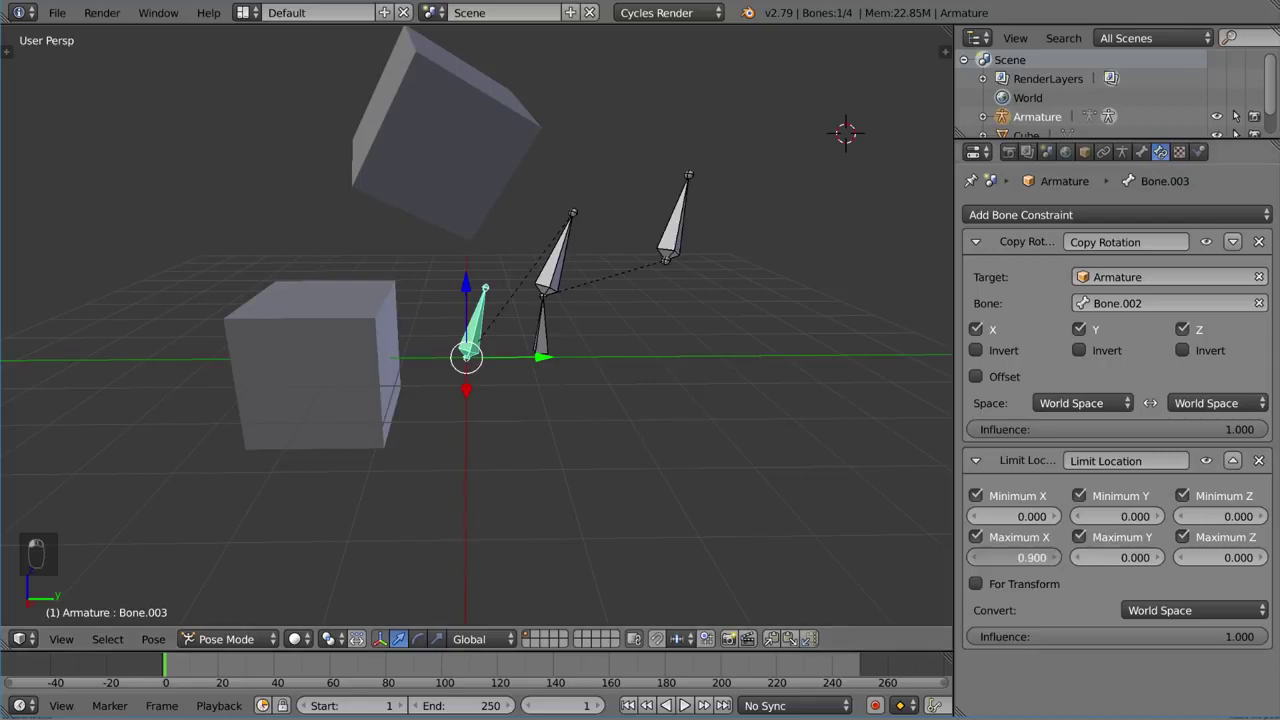
click(1021, 557)
text(0)
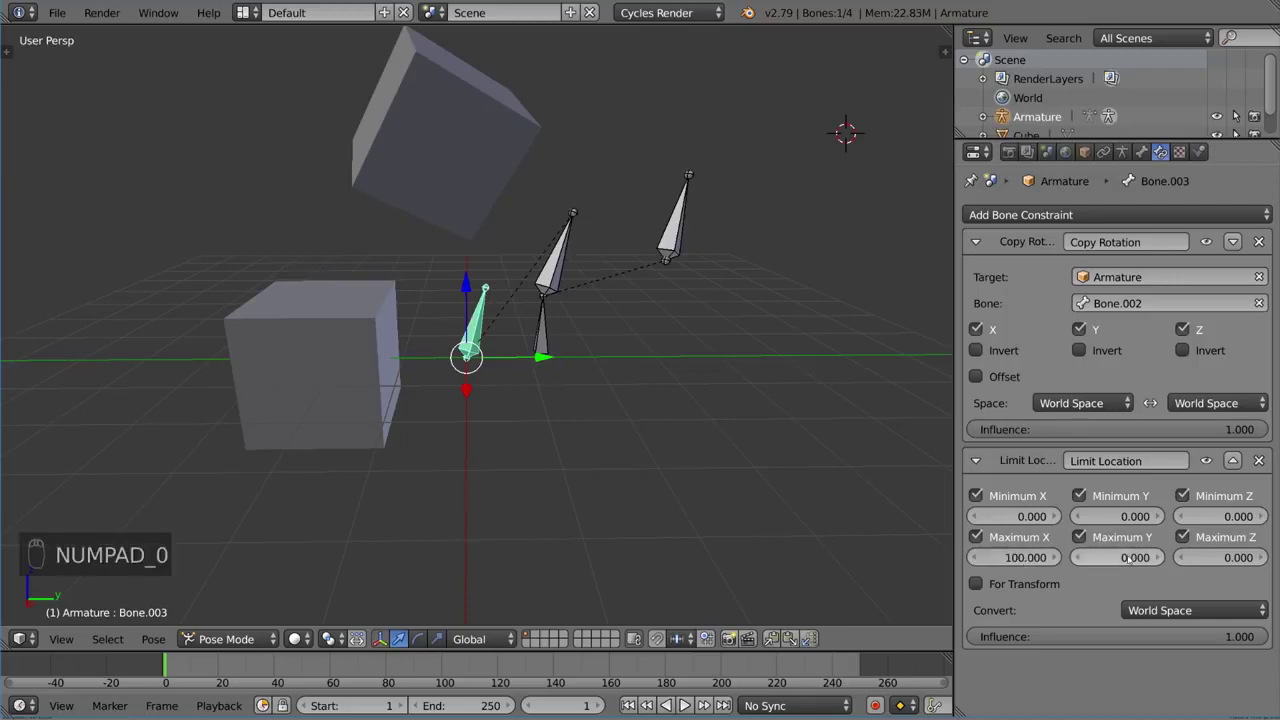
click(1122, 557)
text(5)
key(Return)
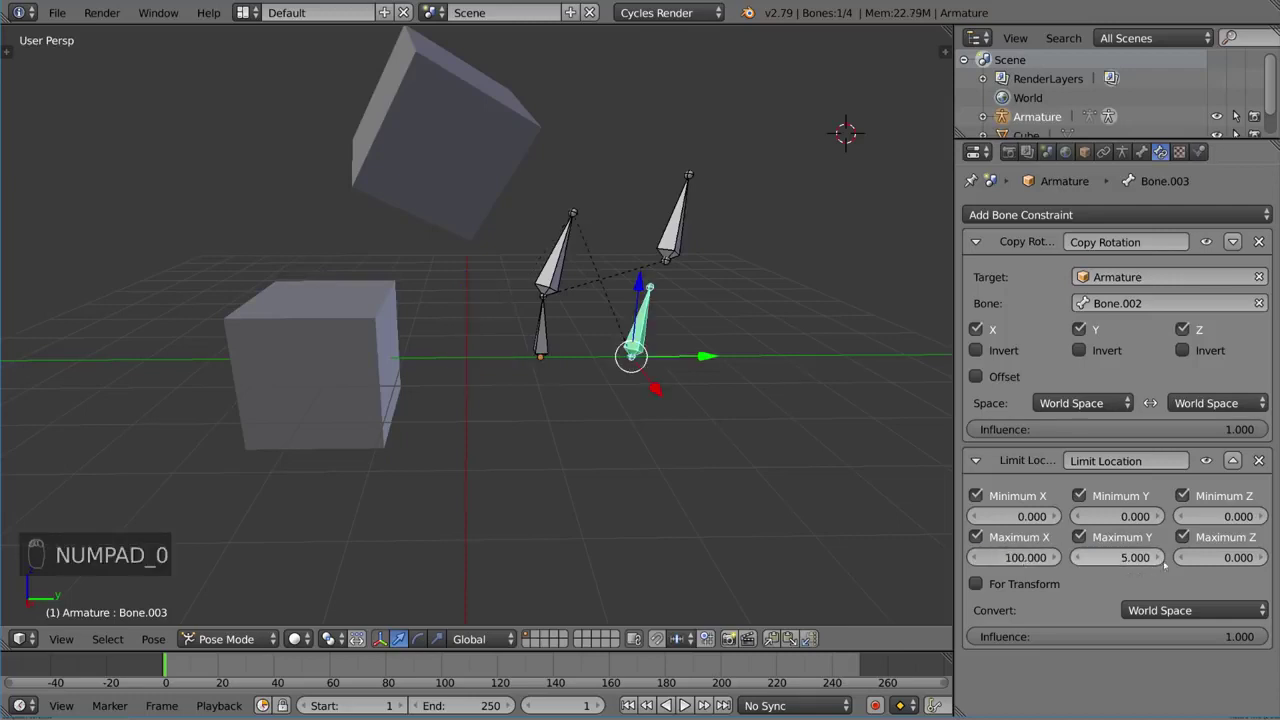
click(1015, 557)
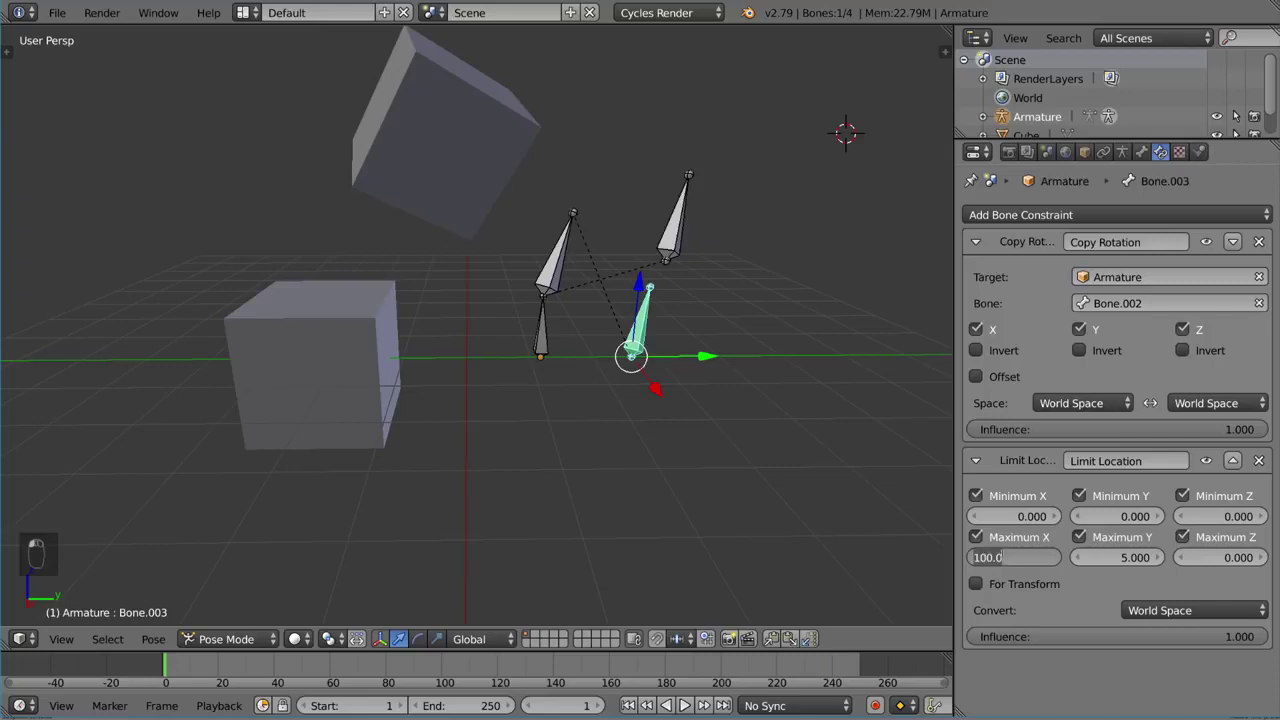
text(1)
key(Return)
click(1228, 557)
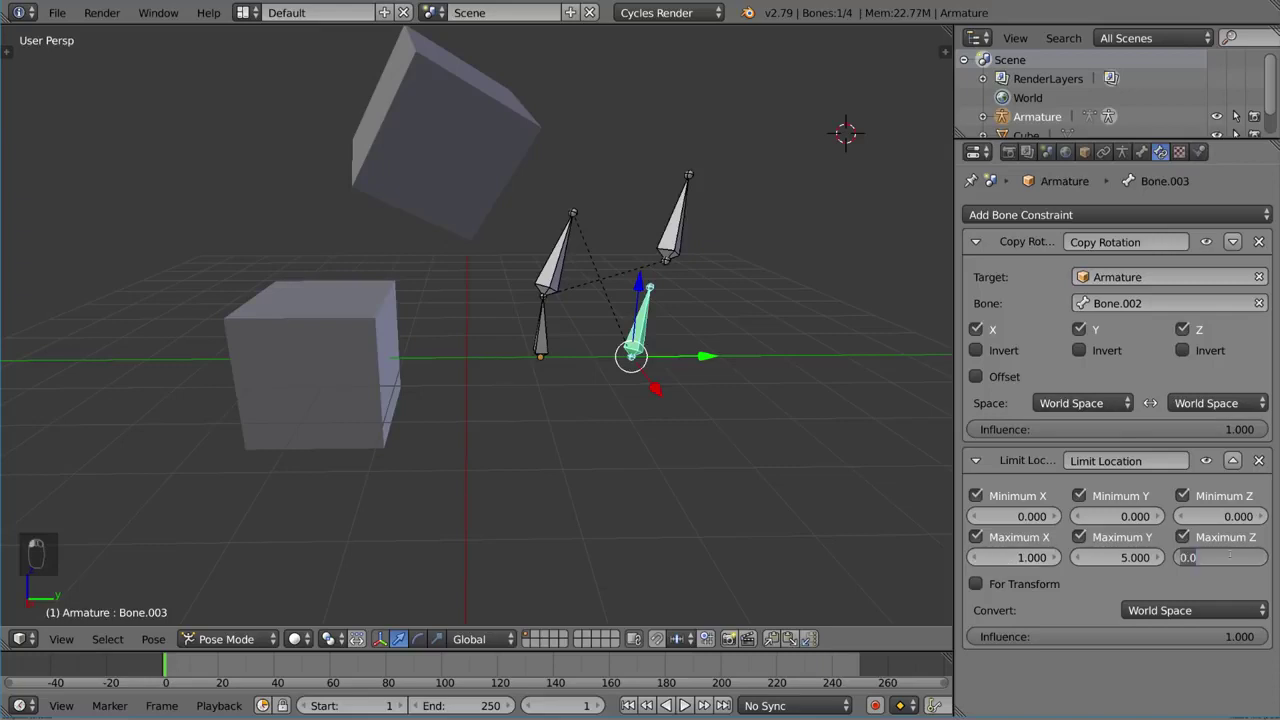
text(1)
key(Return)
right_click(565, 255)
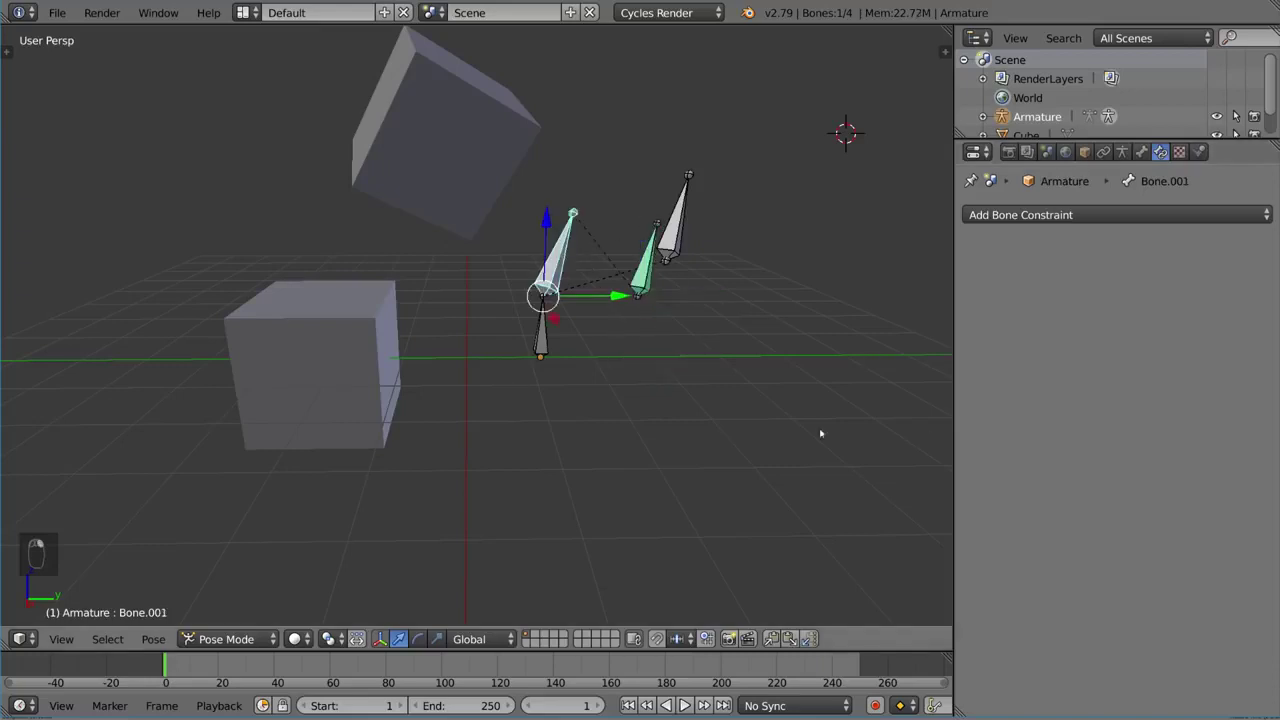
key(r)
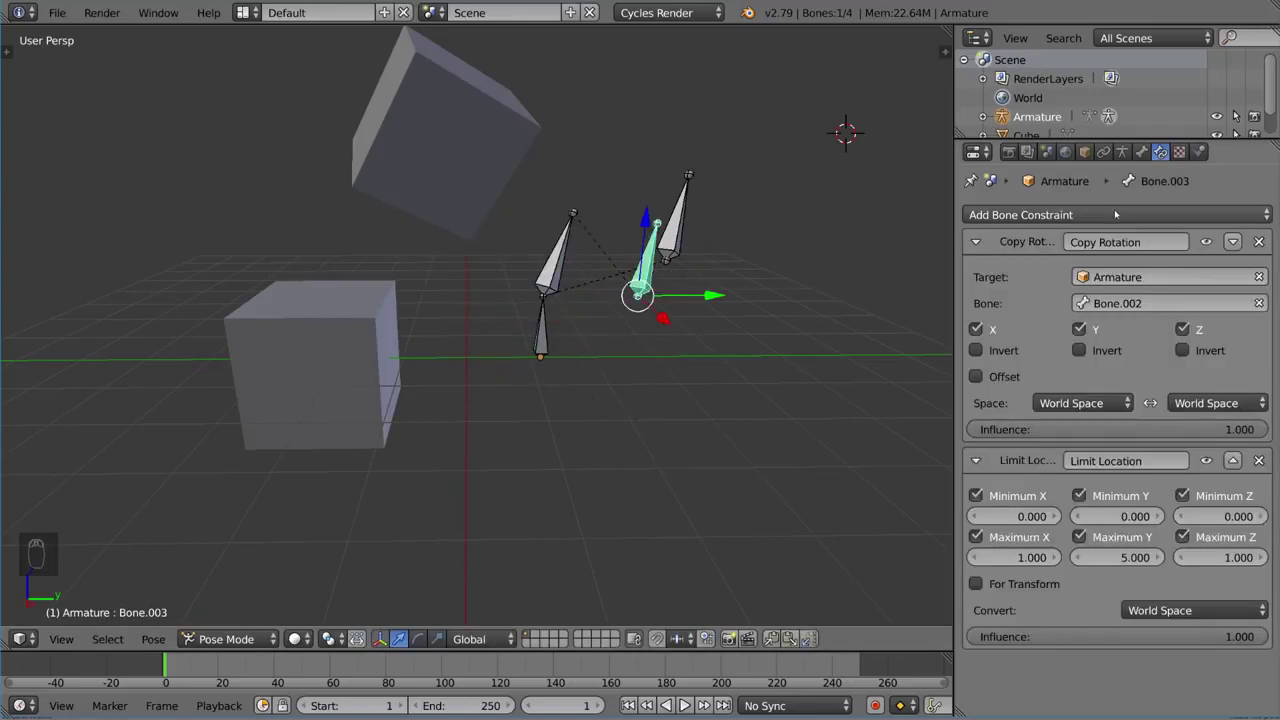
Replace Bone.003's Limit Location with a Limit Rotation constraint limiting the X axis
click(1115, 214)
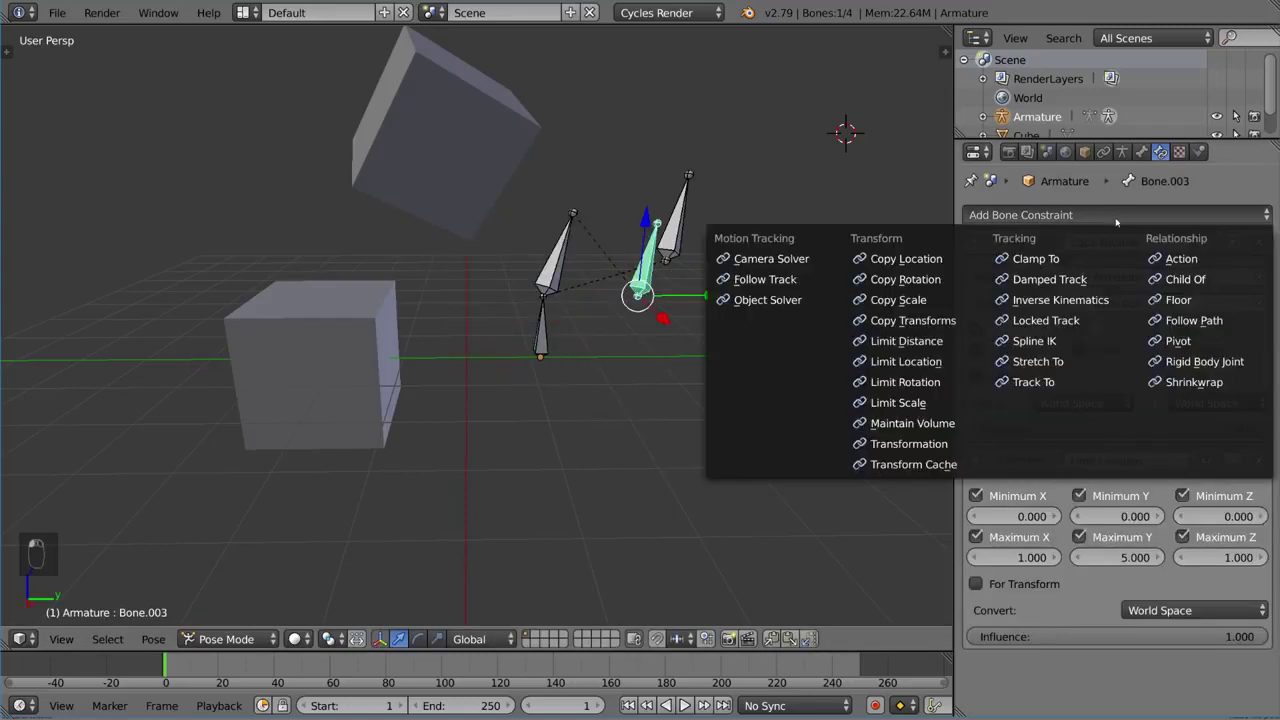
click(947, 384)
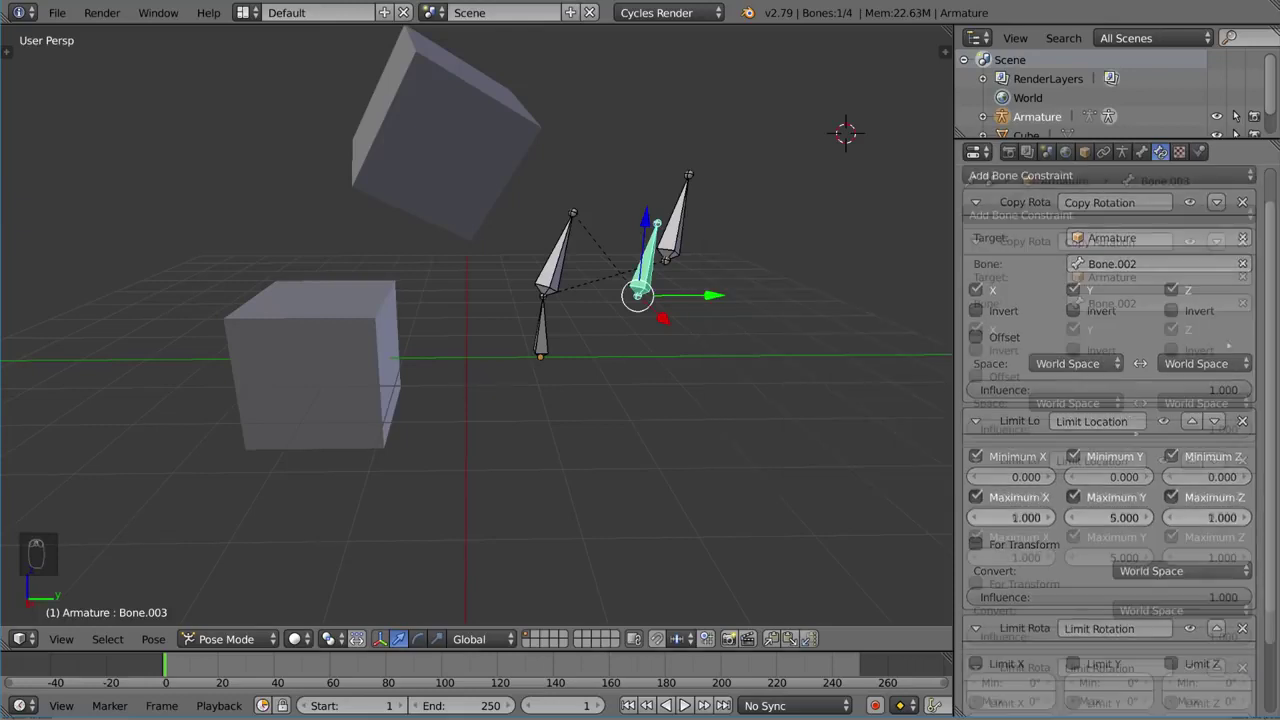
click(1243, 421)
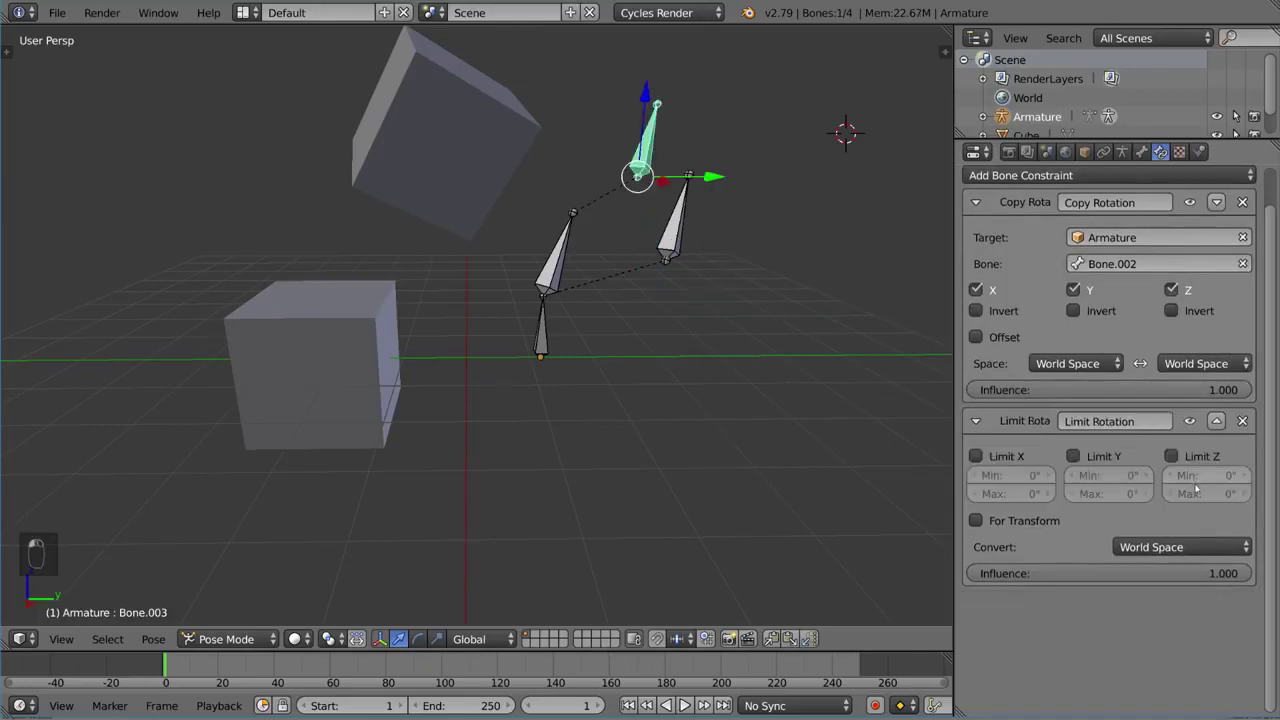
scroll(1196, 488, up, 2)
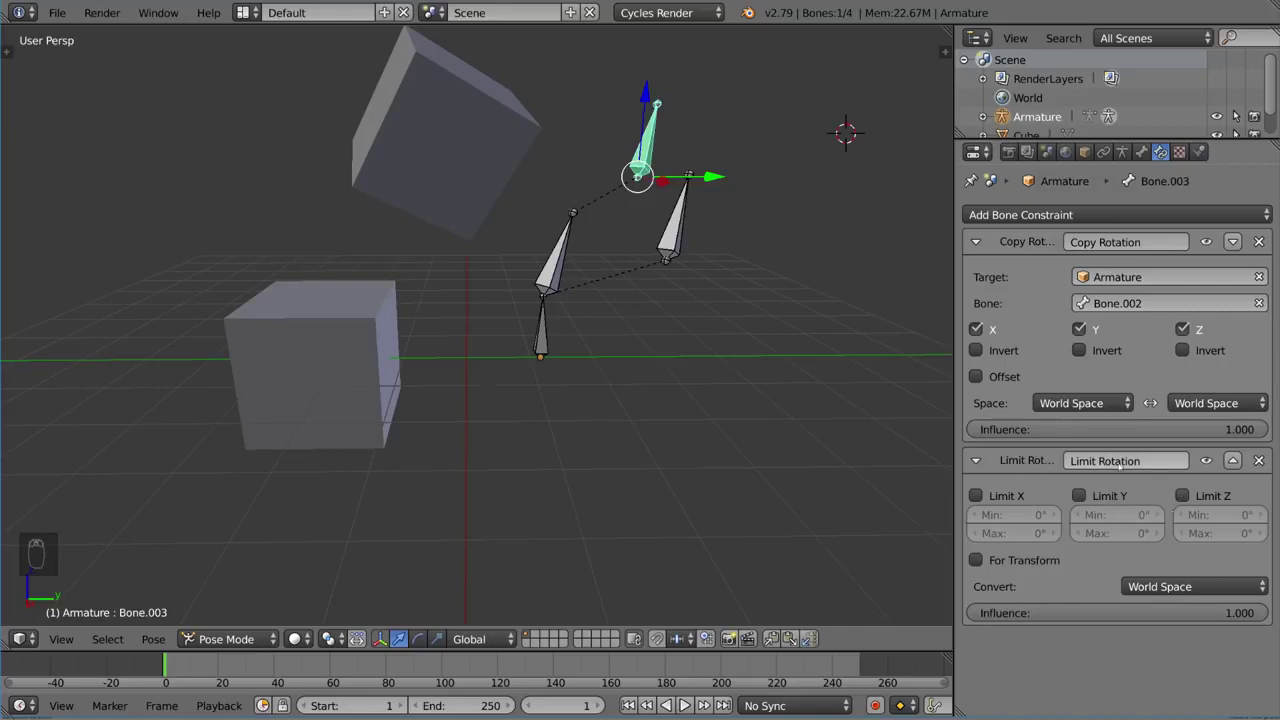
click(976, 496)
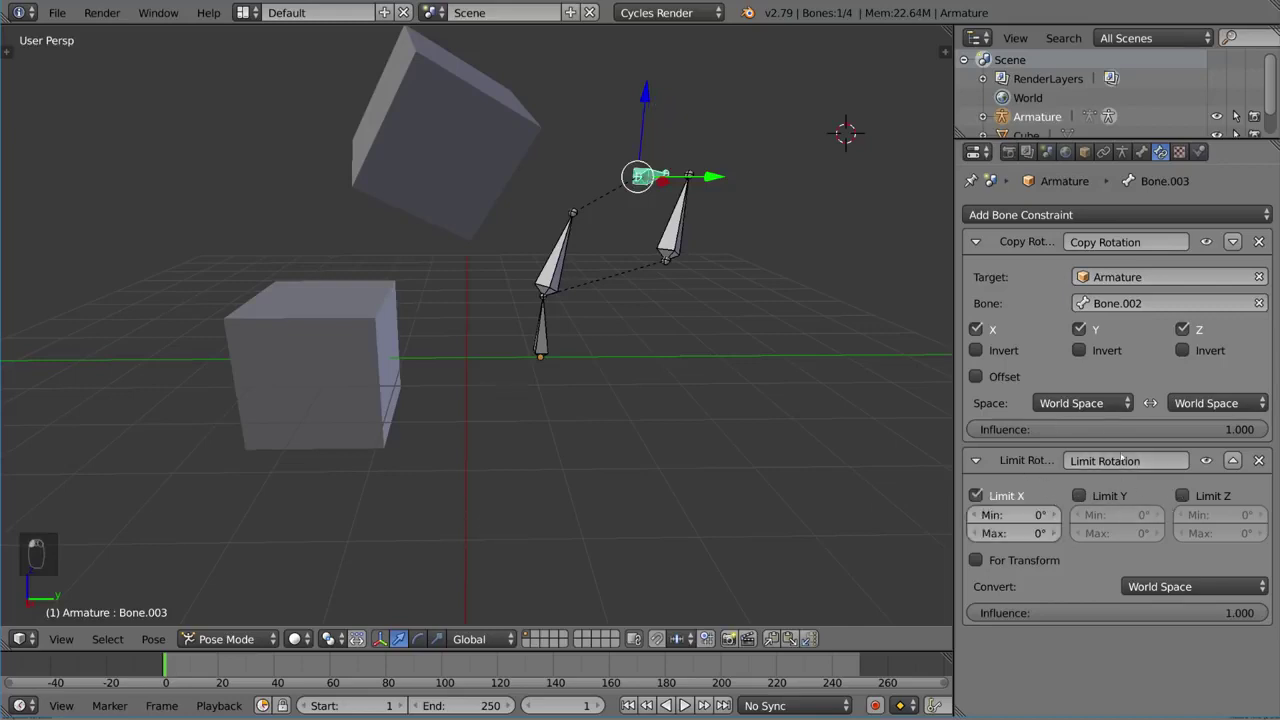
Trackball-rotate Bone.002 to test the stack, then reselect Bone.003
right_click(668, 232)
key(r)
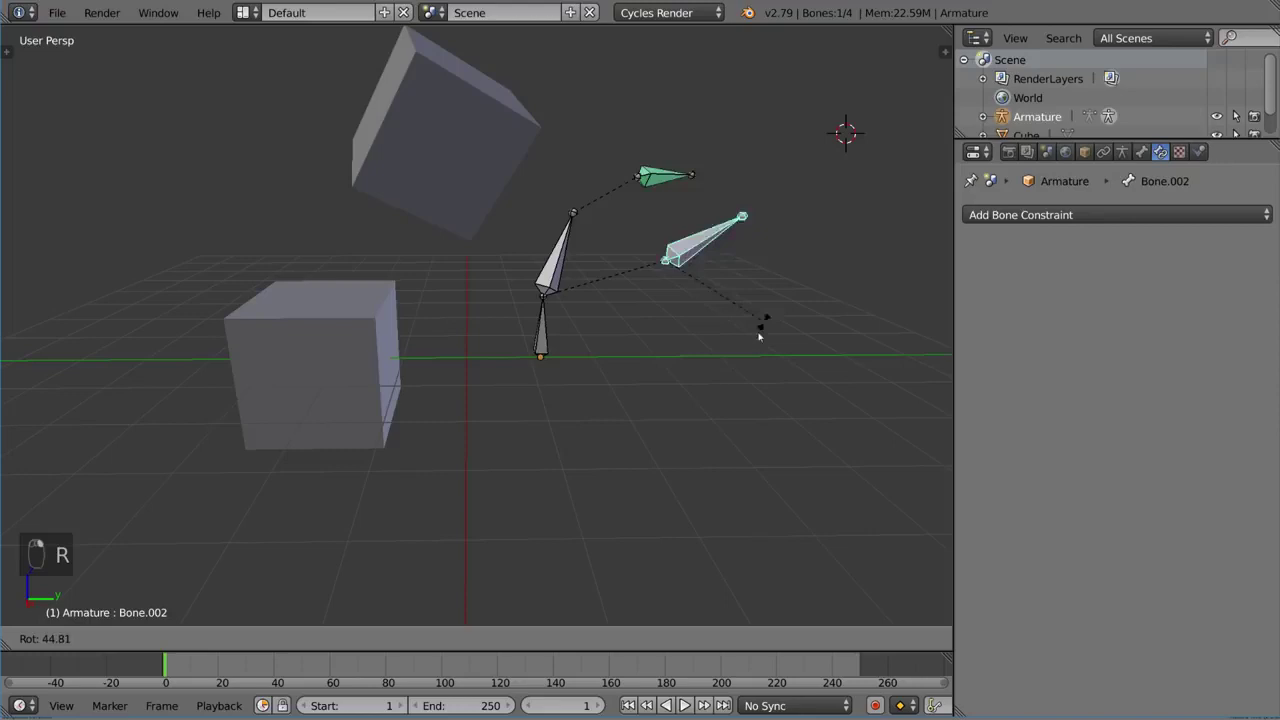
key(r)
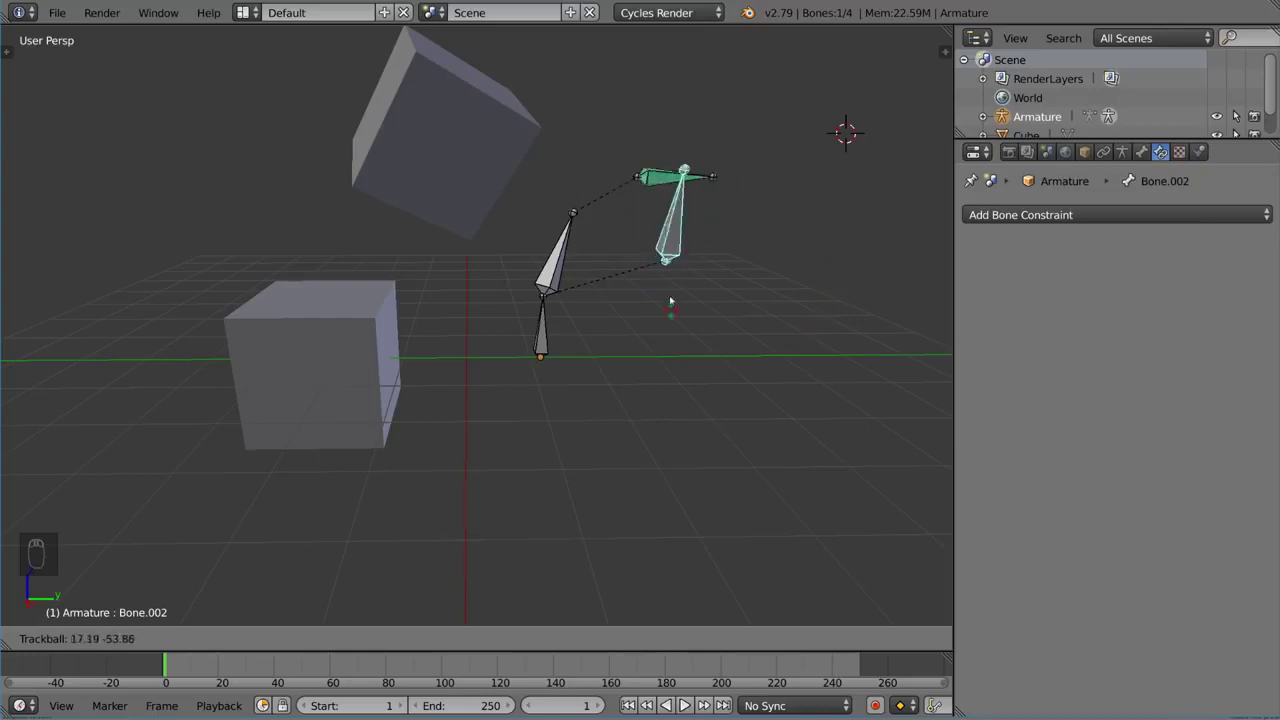
click(776, 362)
right_click(640, 177)
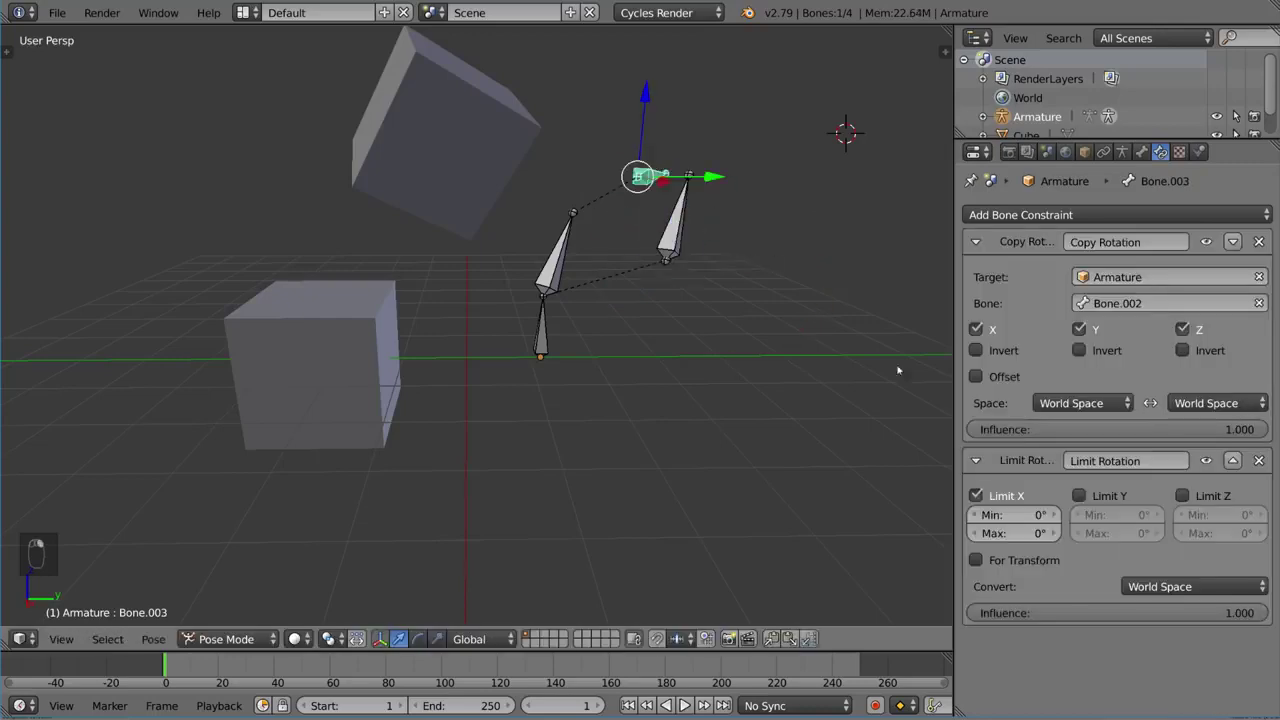
Set Bone.003's Limit Rotation X maximum to 30° and trackball-rotate Bone.002 to test it
click(1012, 533)
text(30)
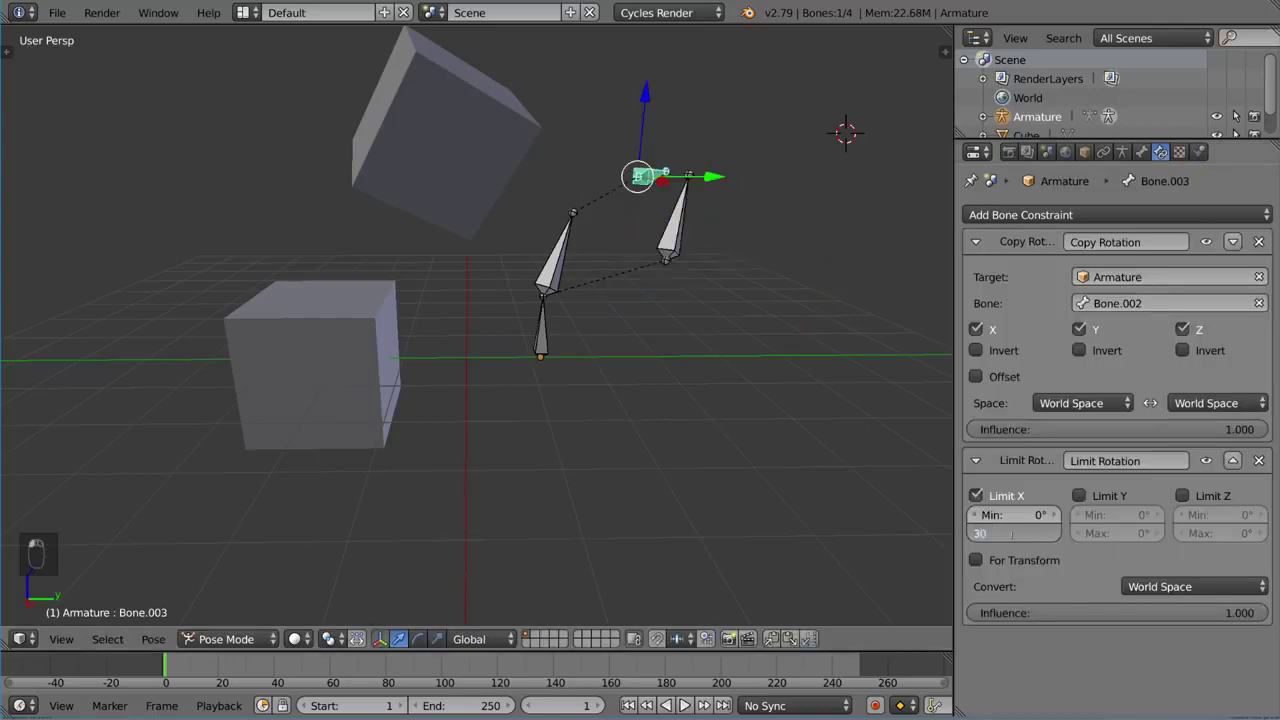
key(Return)
right_click(684, 236)
key(r)
key(r)
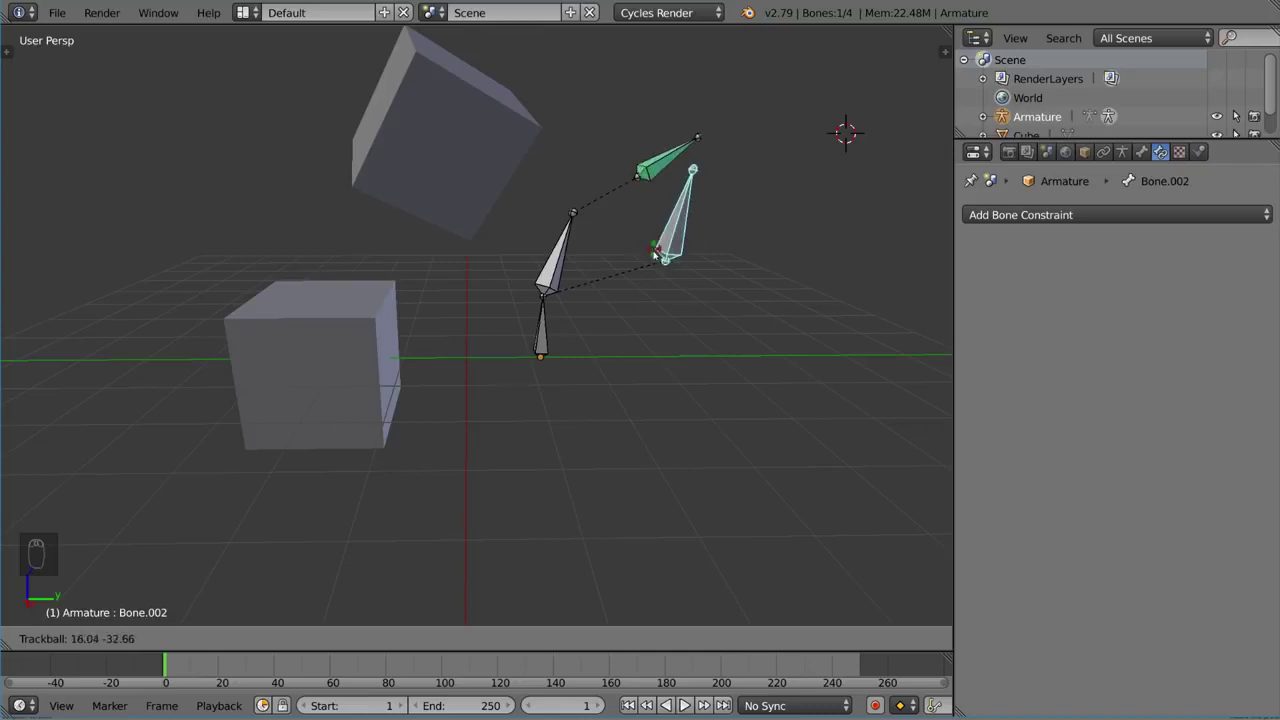
click(650, 170)
Change Bone.003's Limit Rotation Convert space to Local Space and test-rotate Bone.002
right_click(648, 158)
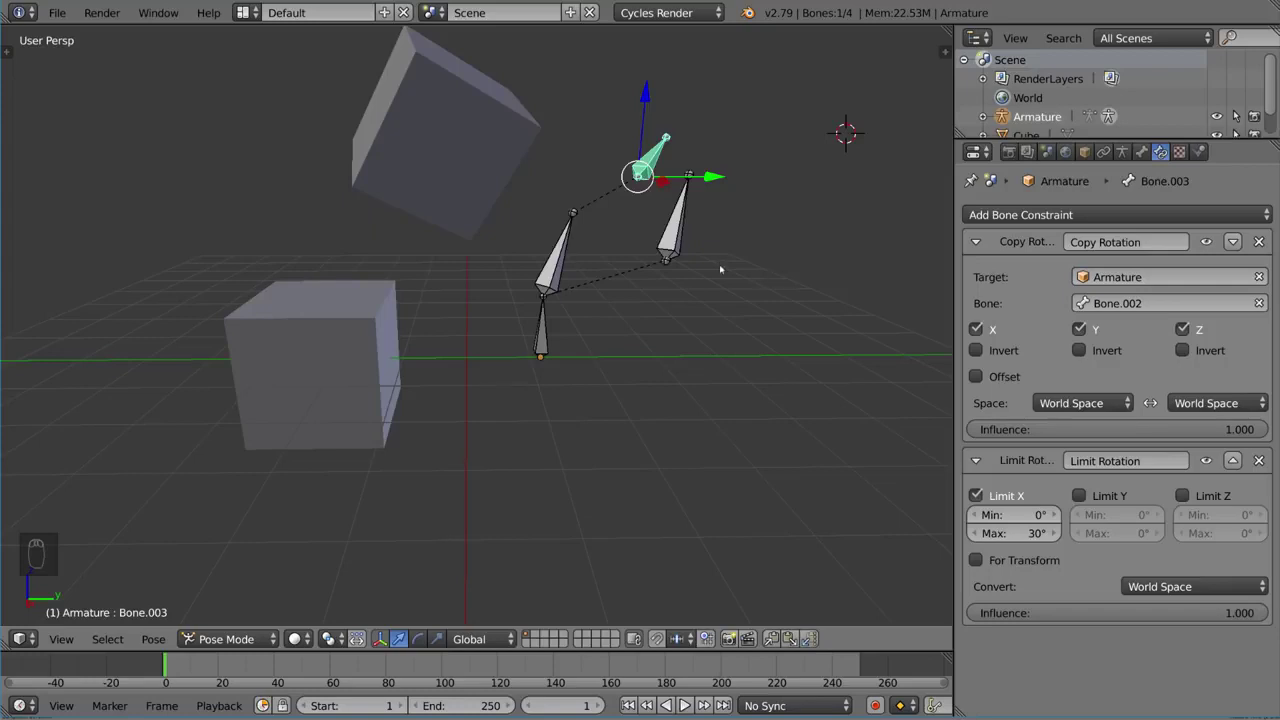
click(1195, 586)
click(1165, 494)
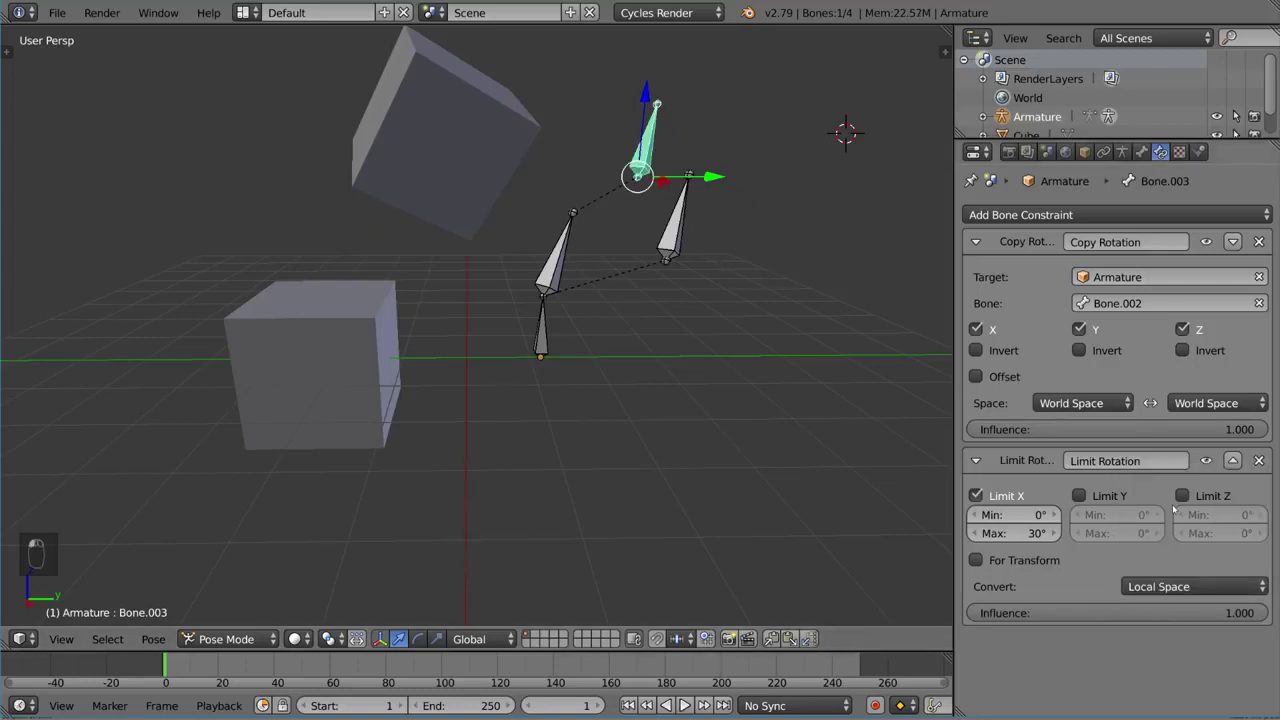
right_click(677, 236)
key(r)
key(r)
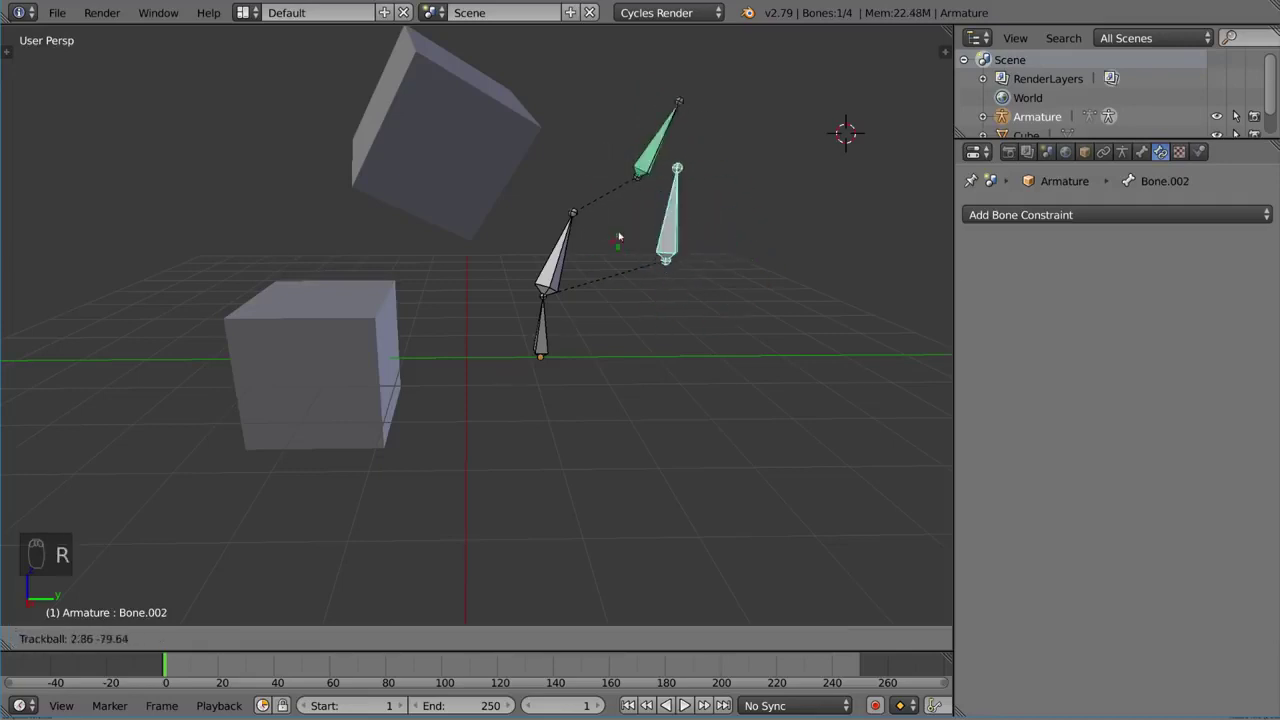
click(655, 176)
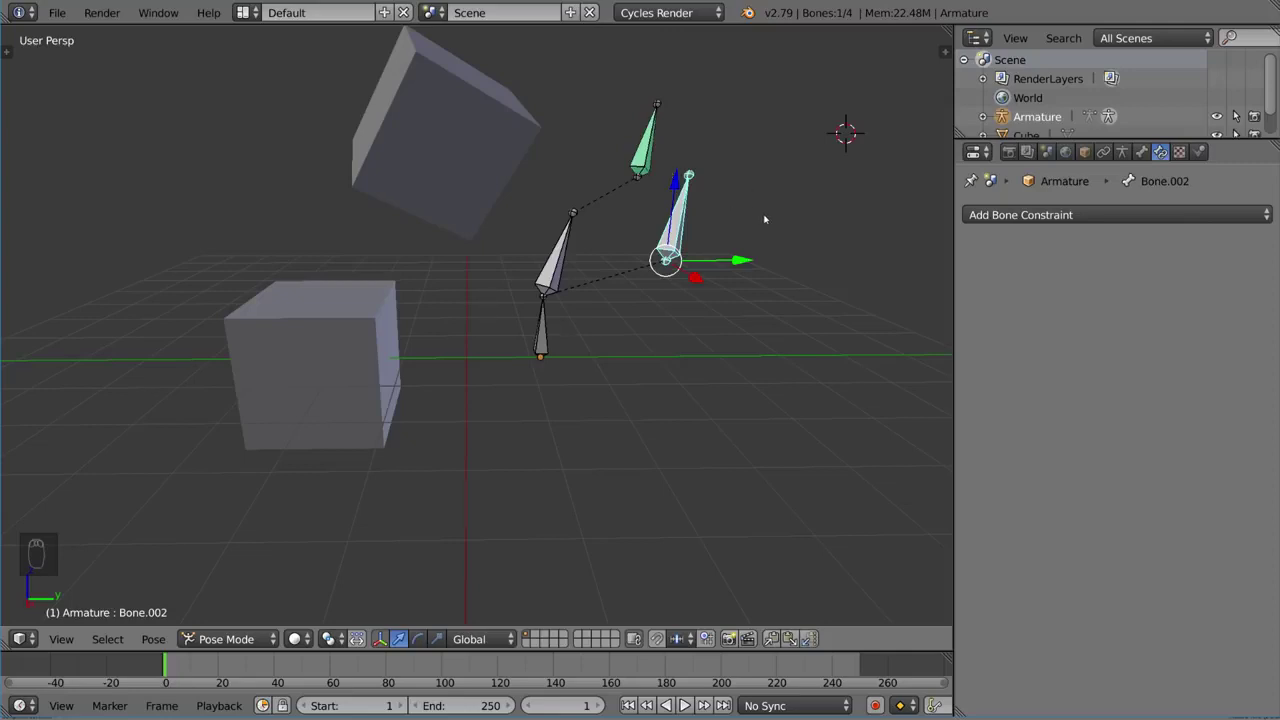
Rotate Bone.002 twice around the X axis to check the 0–30° limit
key(r)
key(x)
key(x)
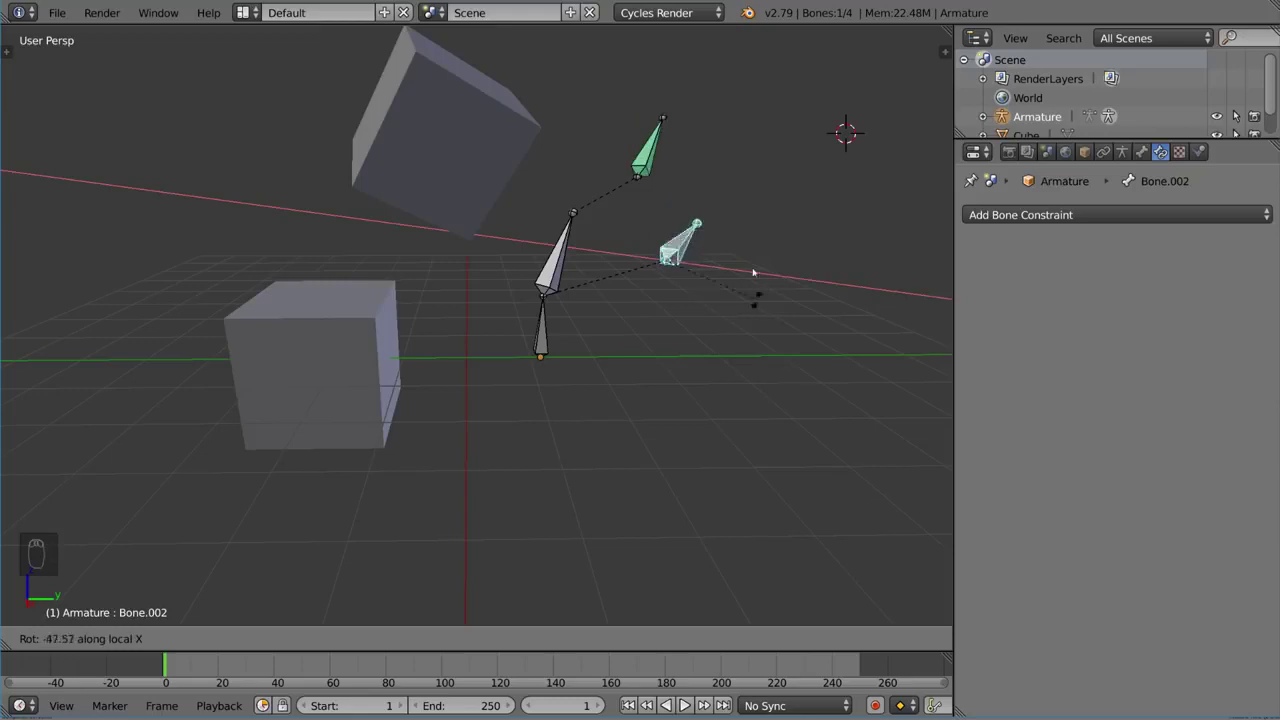
click(757, 274)
middle_drag(757, 274, 590, 298)
key(r)
key(x)
key(x)
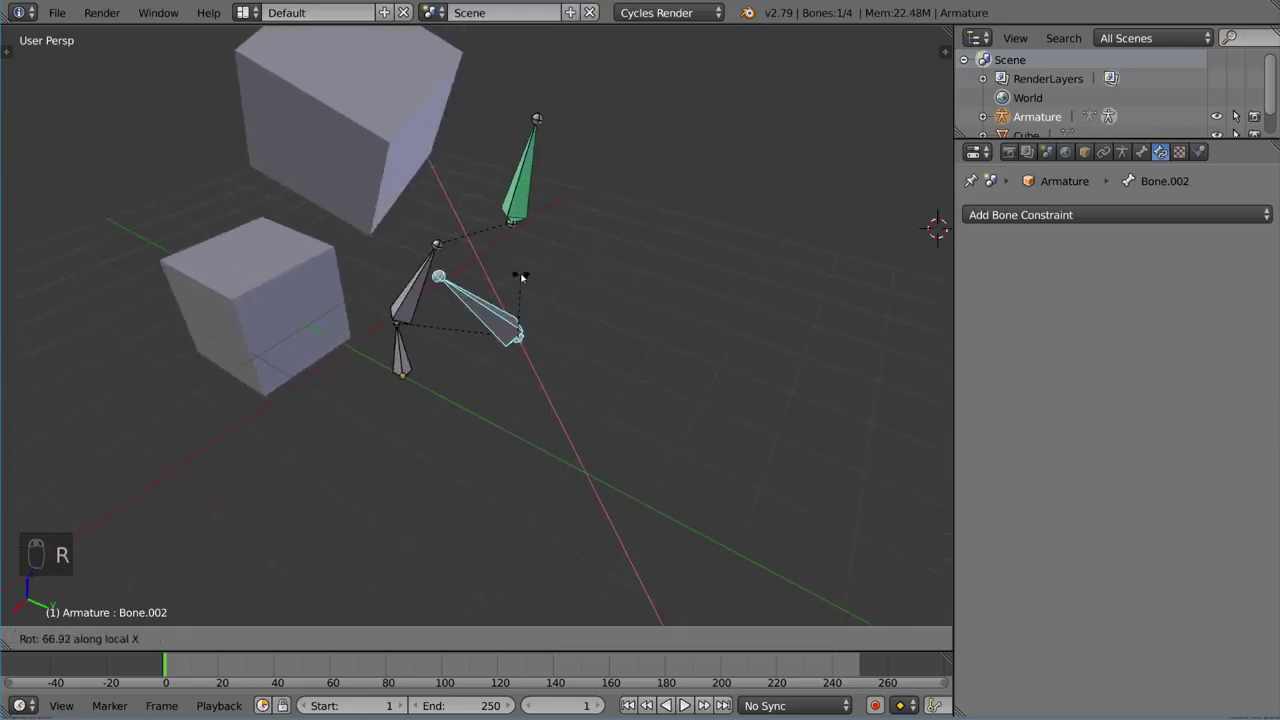
click(655, 375)
Switch the transform orientation to Local, then trial-rotate Bone.002, cancel, and select Bone.003
click(475, 638)
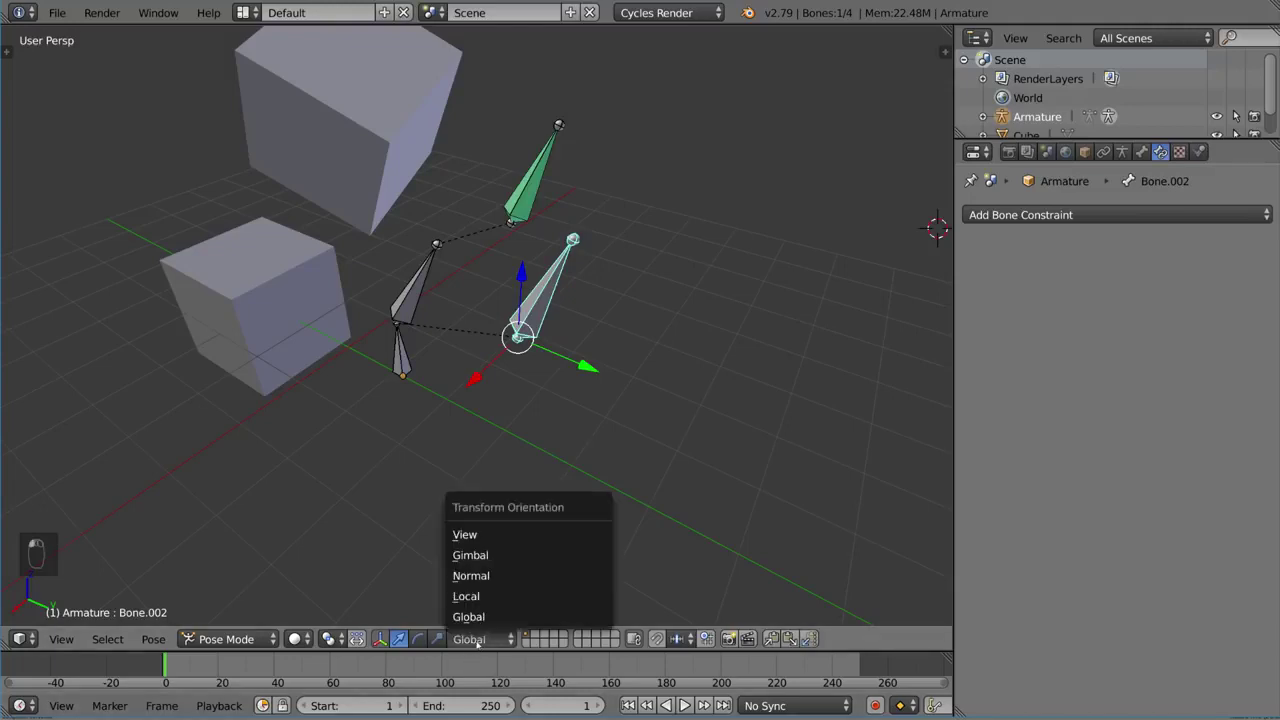
click(472, 595)
mouse_move(480, 603)
middle_down()
mouse_move(580, 434)
mouse_move(583, 466)
mouse_move(560, 358)
middle_up()
key(r)
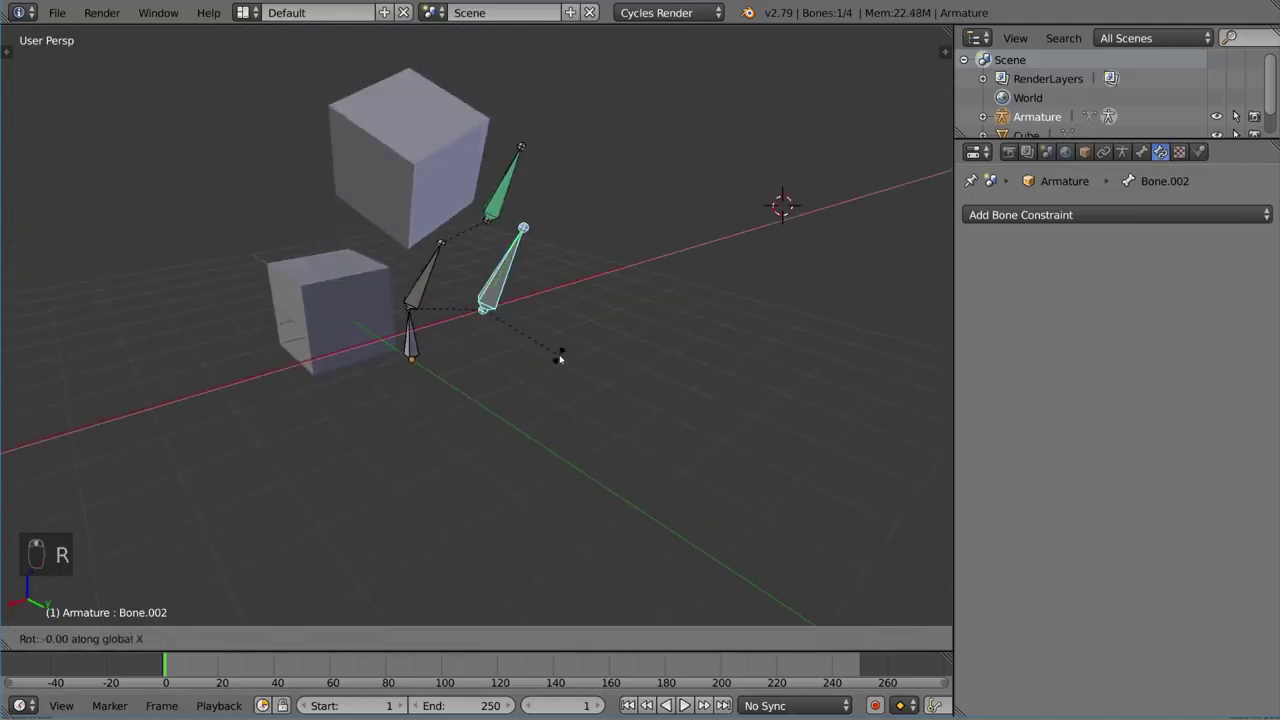
right_click(551, 275)
right_click(505, 185)
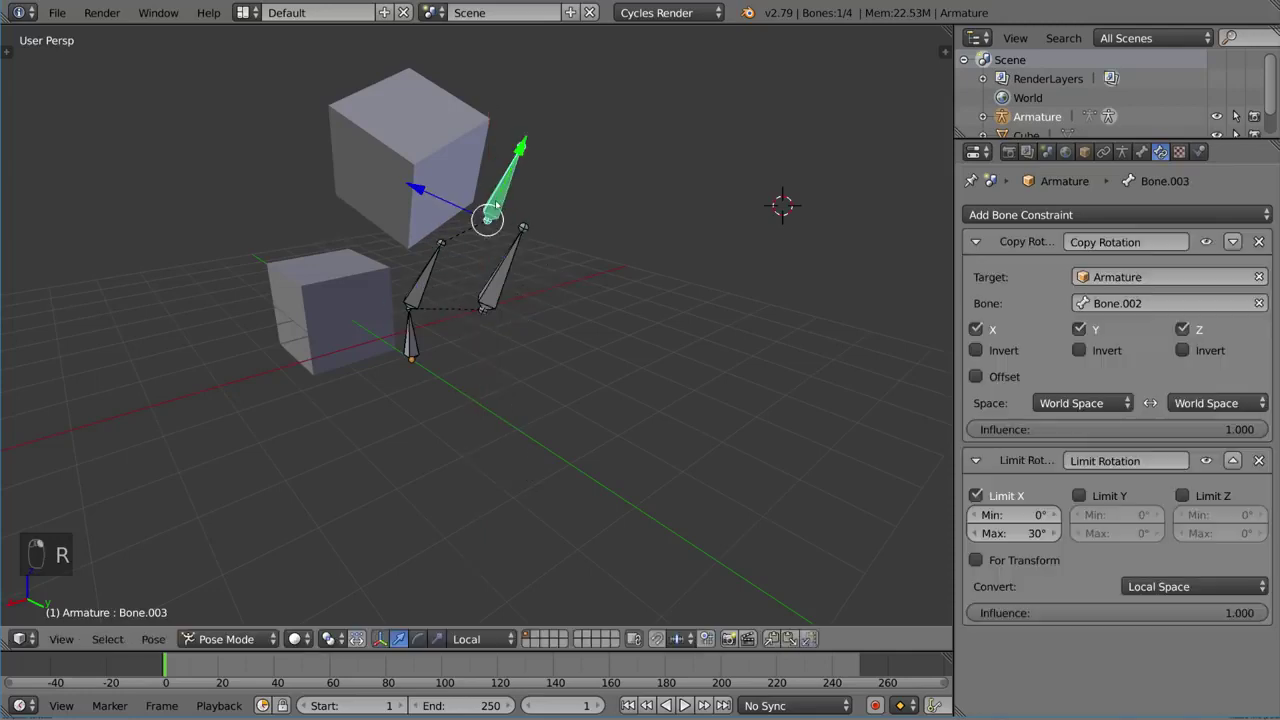
middle_drag(505, 190, 650, 210)
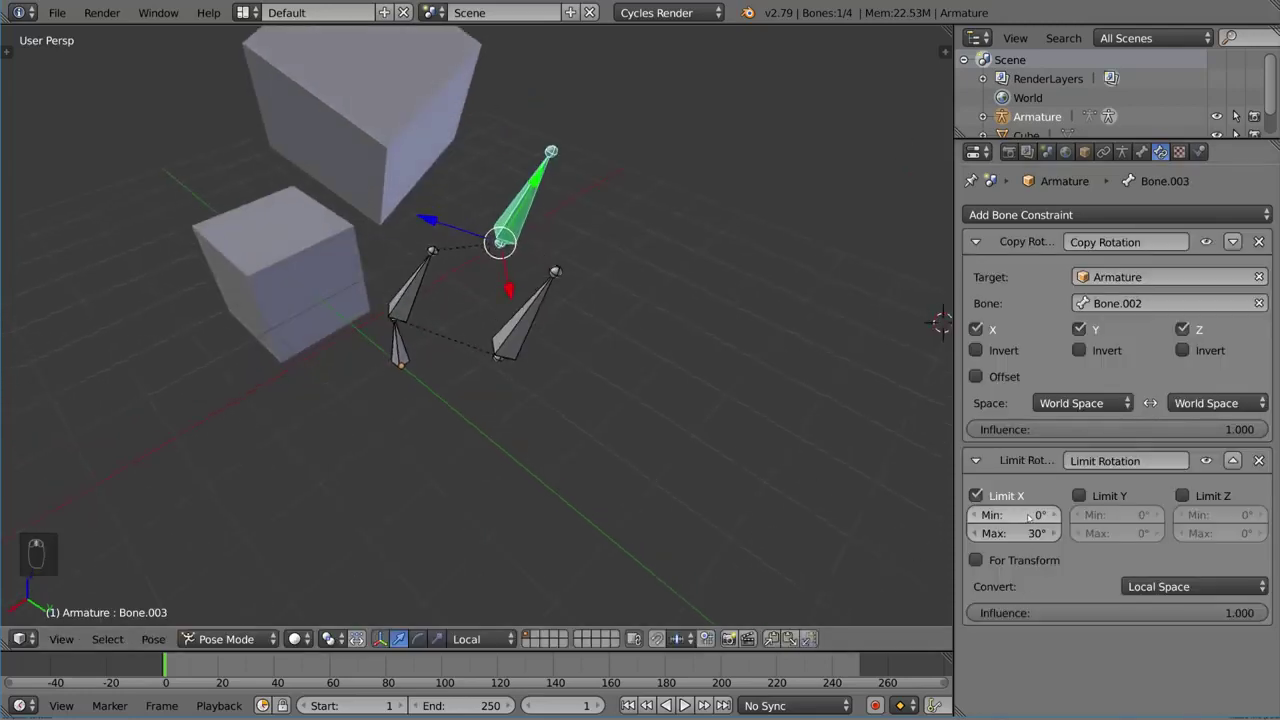
Rotate Bone.002 about its local X axis, then give it a trackball rotation
right_click(534, 318)
middle_drag(534, 318, 597, 309)
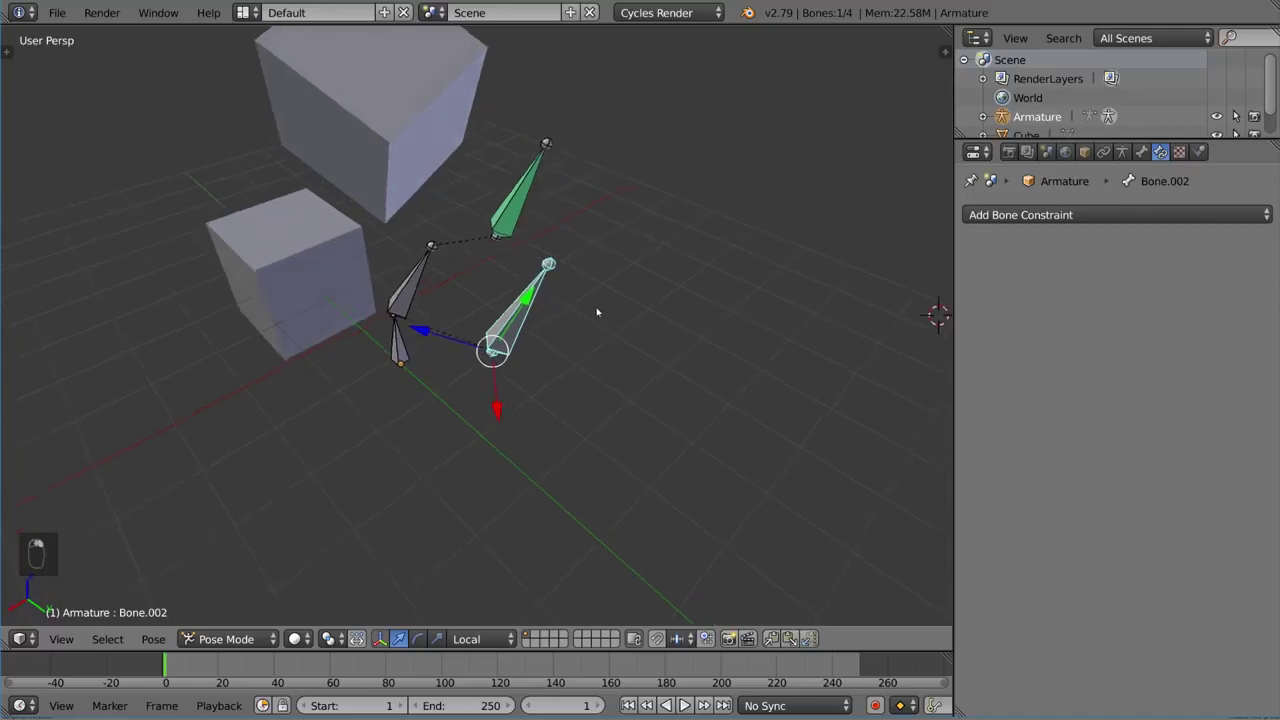
key(r)
key(x)
key(x)
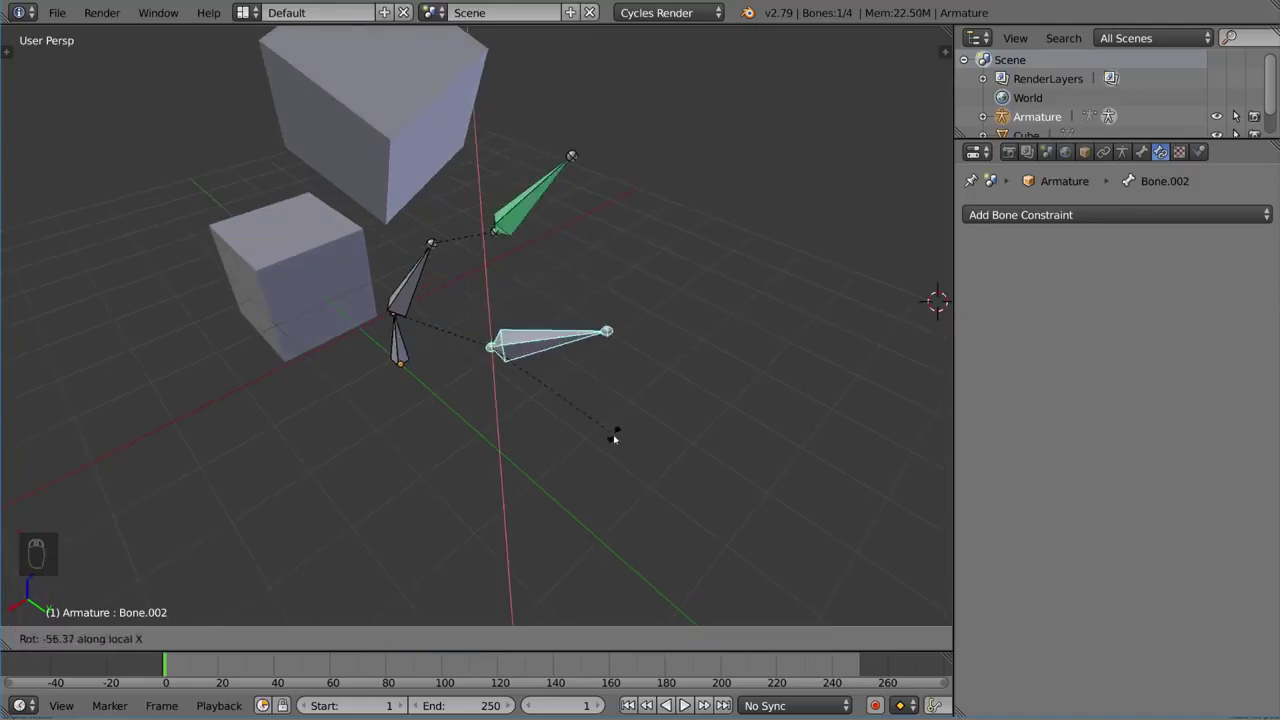
click(612, 432)
key(r)
Make further trackball rotations of Bone.002 and reselect Bone.003 to review the result
key(r)
click(659, 336)
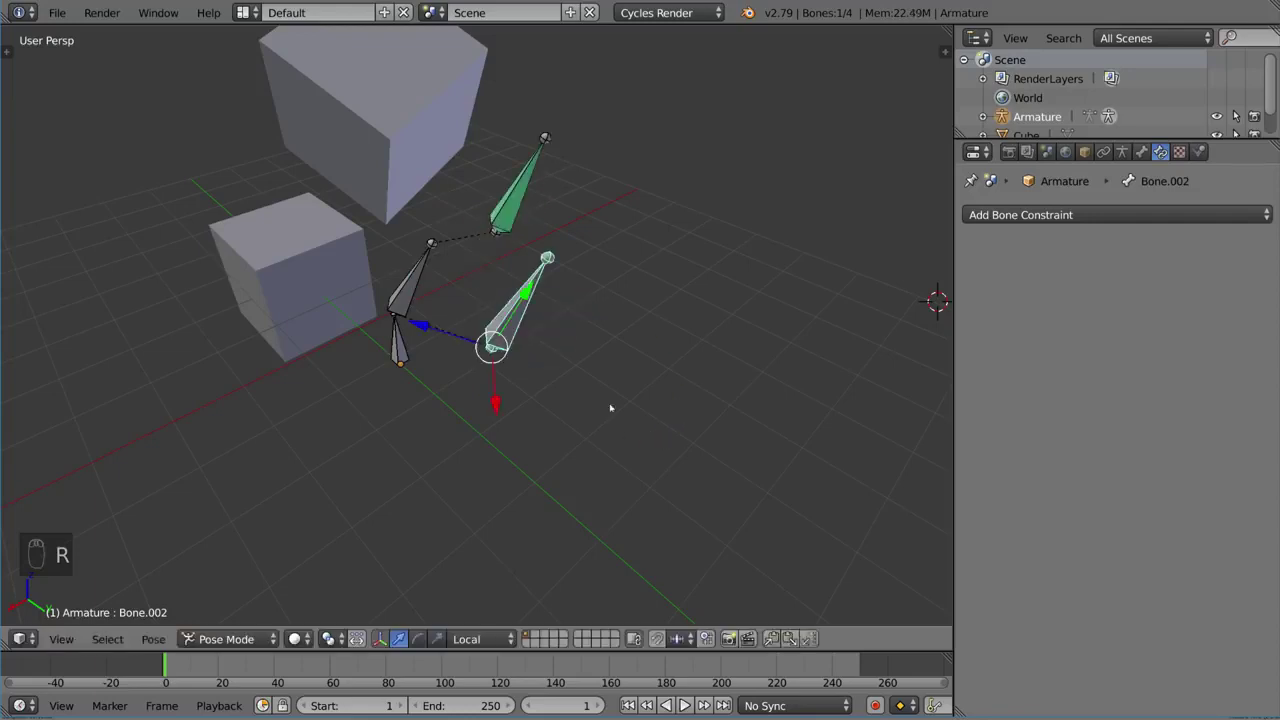
key(r)
key(r)
mouse_move(608, 408)
middle_down()
mouse_move(734, 371)
mouse_move(600, 363)
middle_up()
click(730, 399)
key(r)
click(588, 367)
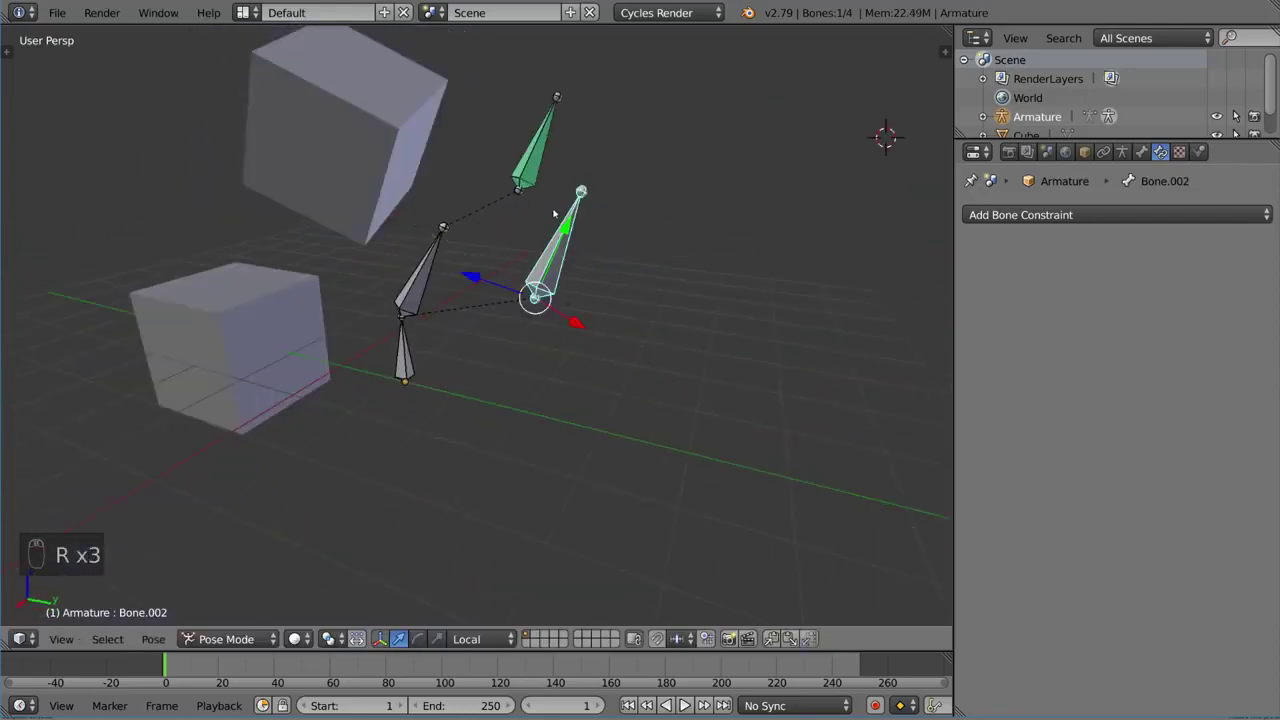
middle_drag(620, 246, 631, 244)
right_click(547, 158)
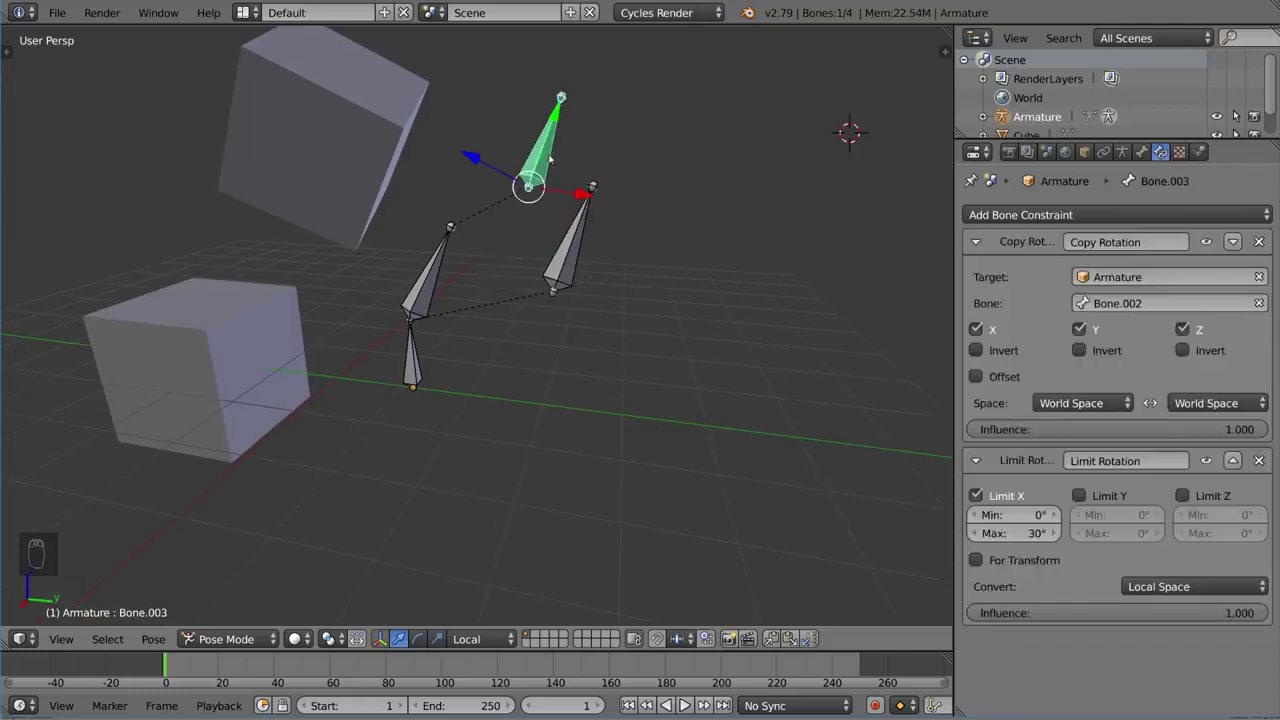
mouse_move(840, 434)
middle_down()
mouse_move(492, 299)
mouse_move(452, 390)
mouse_move(414, 403)
middle_up()
right_click(452, 390)
key(r)
key(r)
right_click(410, 425)
right_click(437, 340)
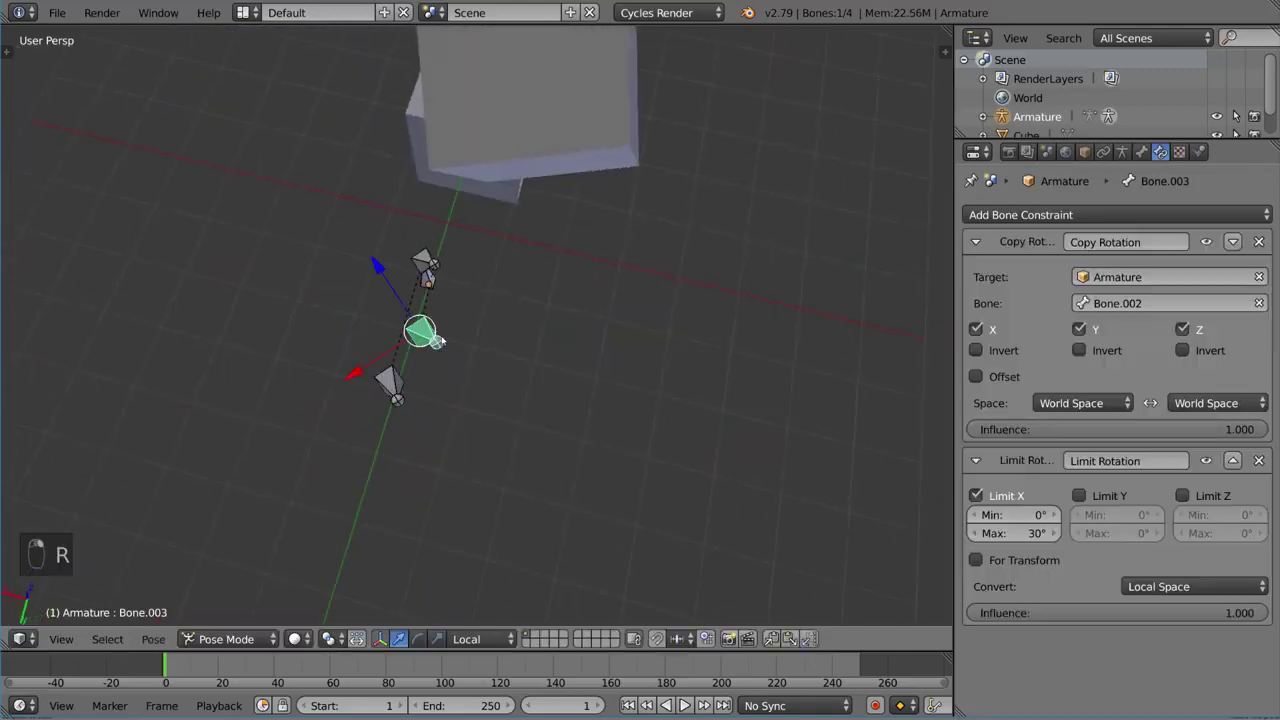
middle_drag(481, 402, 797, 331)
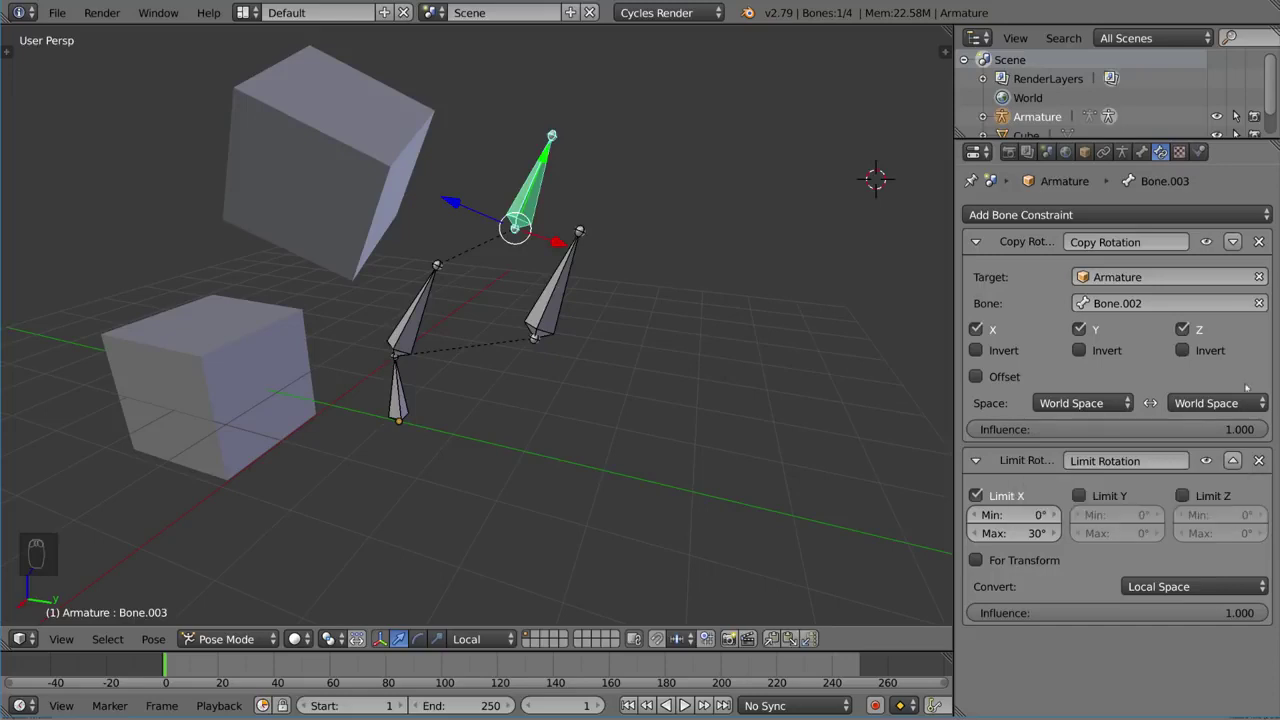
click(1233, 461)
right_click(540, 320)
middle_drag(531, 340, 586, 278)
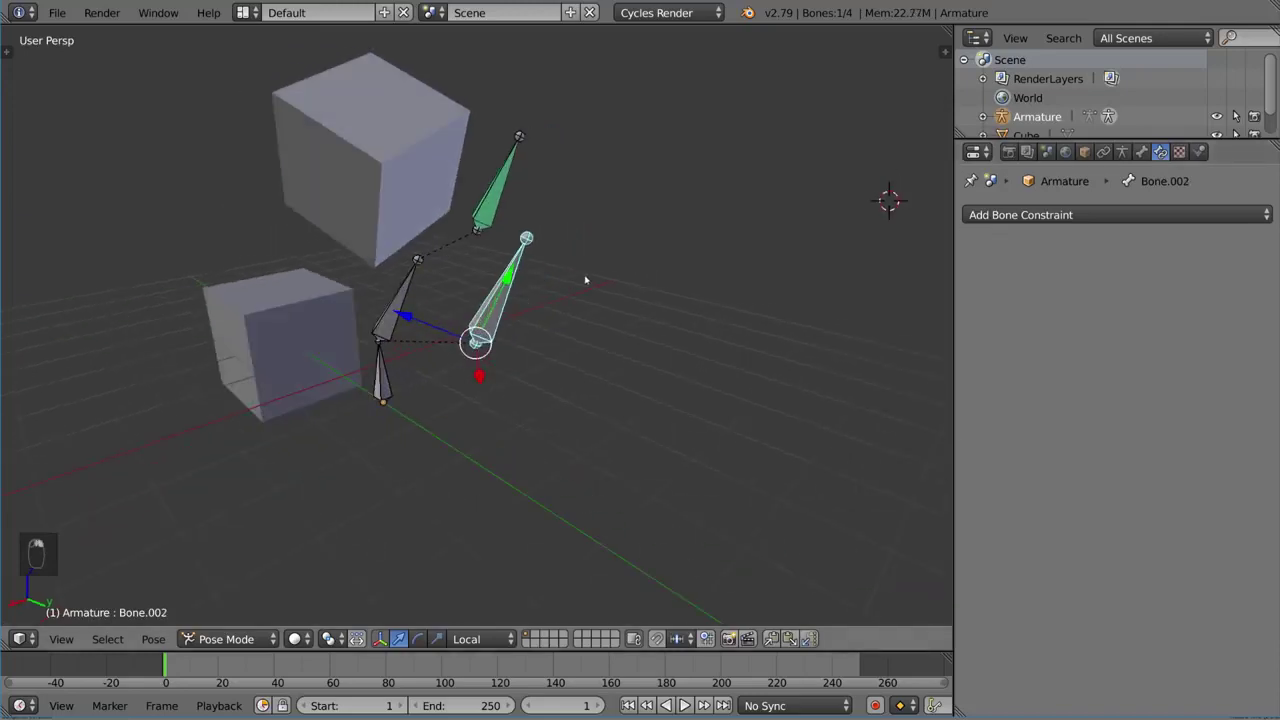
key(r)
key(x)
key(x)
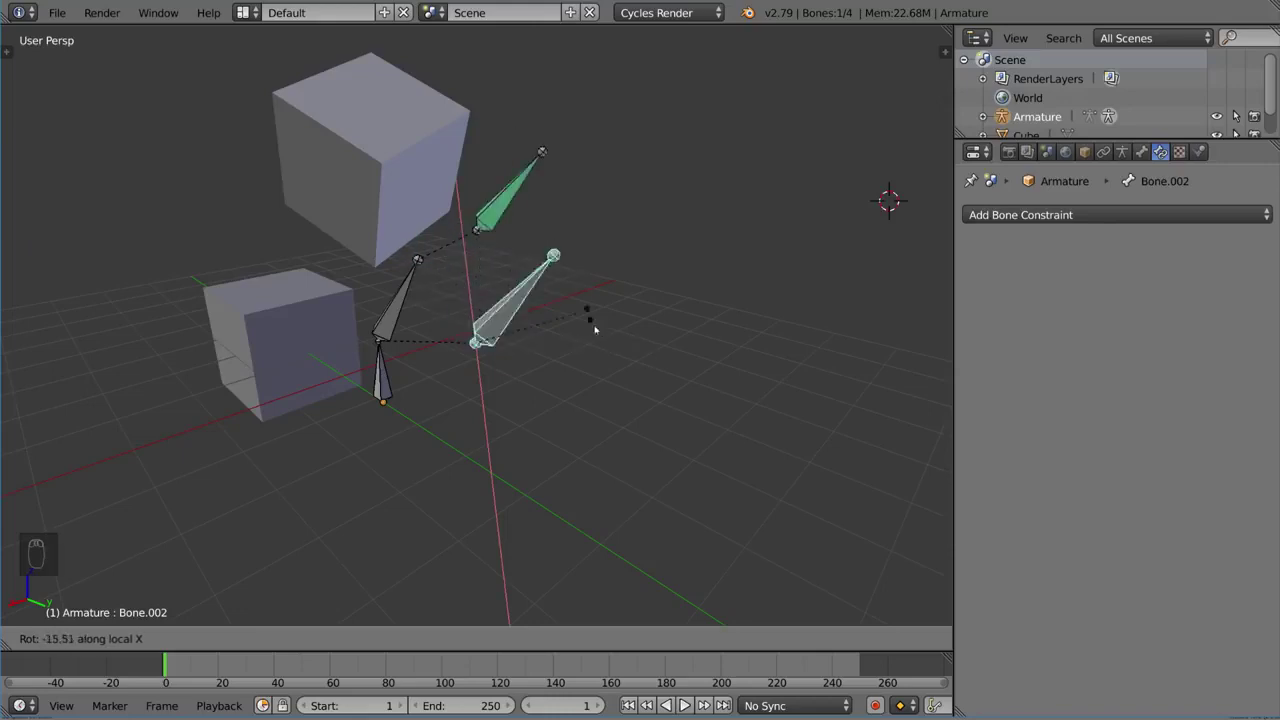
click(591, 320)
mouse_move(591, 320)
middle_down()
mouse_move(588, 278)
mouse_move(560, 250)
middle_up()
right_click(516, 205)
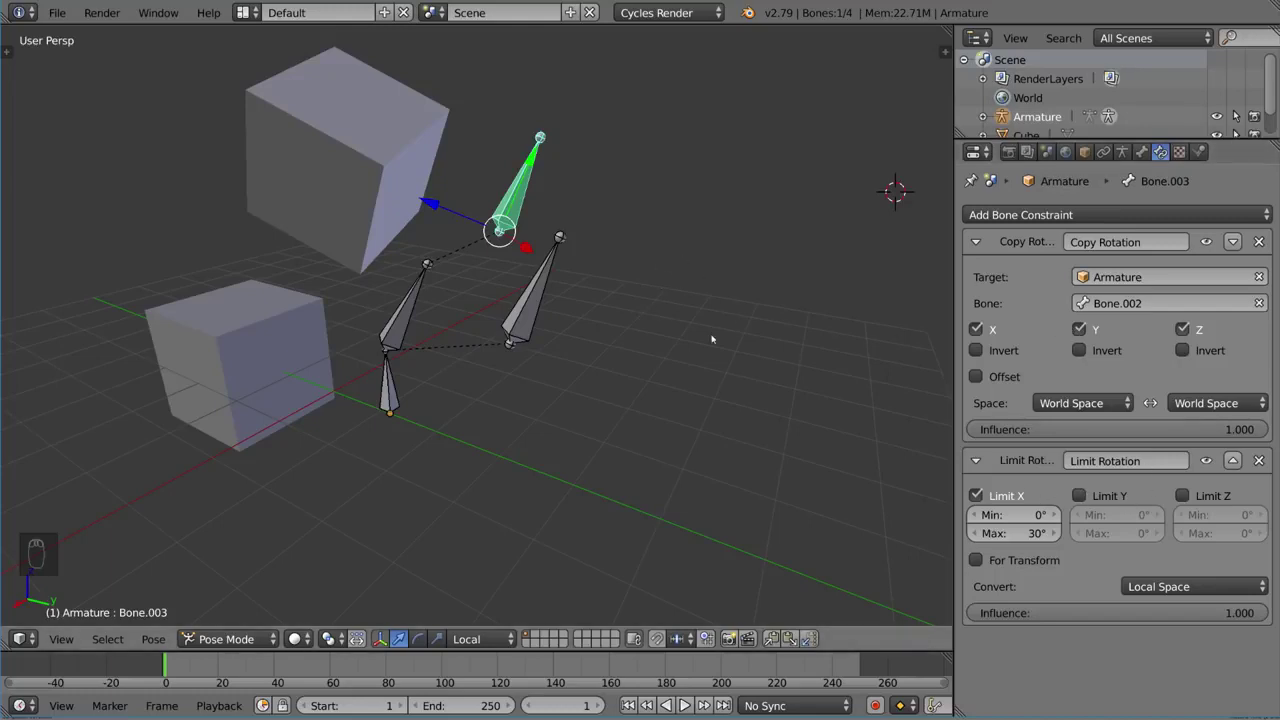
click(1233, 461)
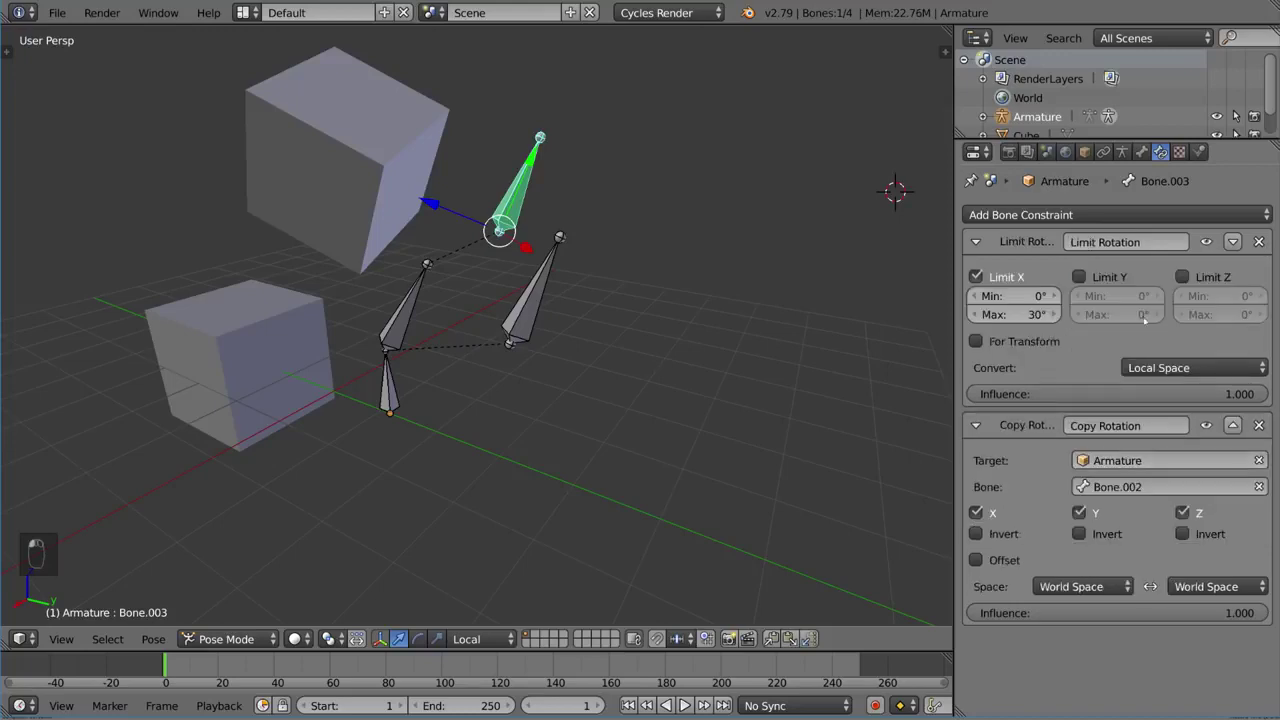
right_click(543, 289)
key(r)
key(r)
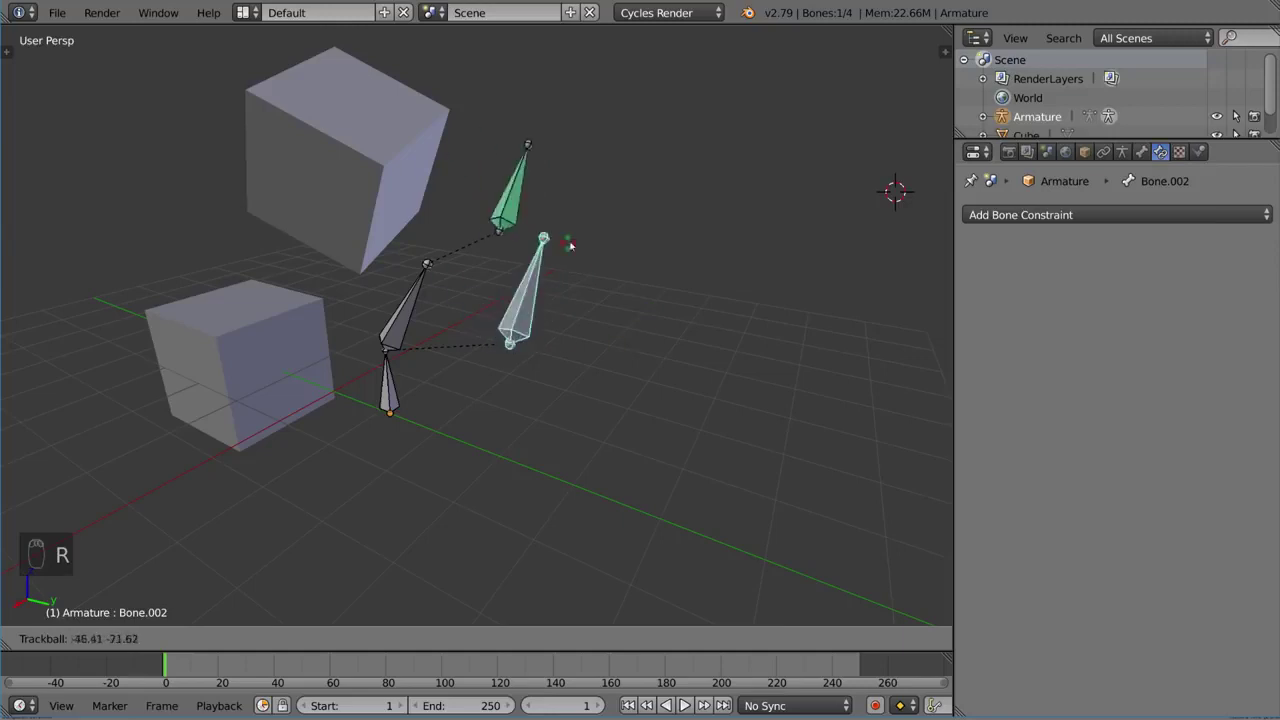
right_click(570, 245)
middle_drag(580, 250, 626, 254)
key(r)
middle_click(626, 254)
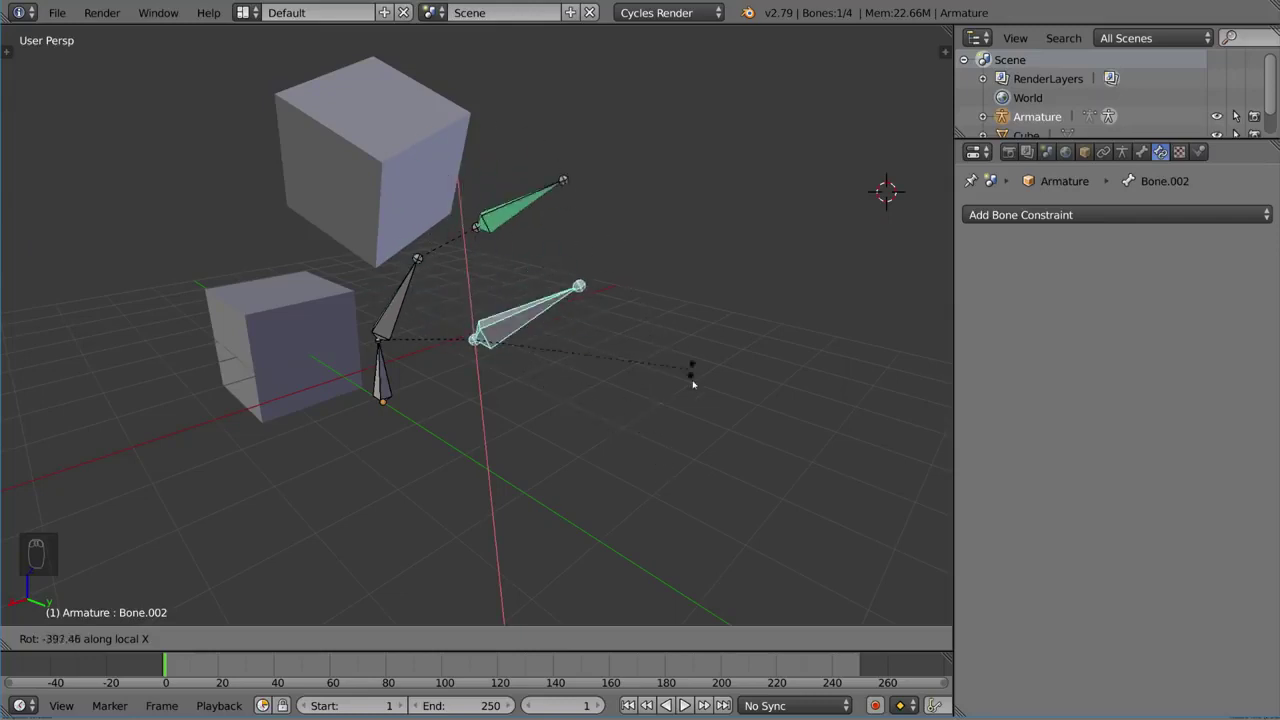
click(690, 378)
right_click(509, 187)
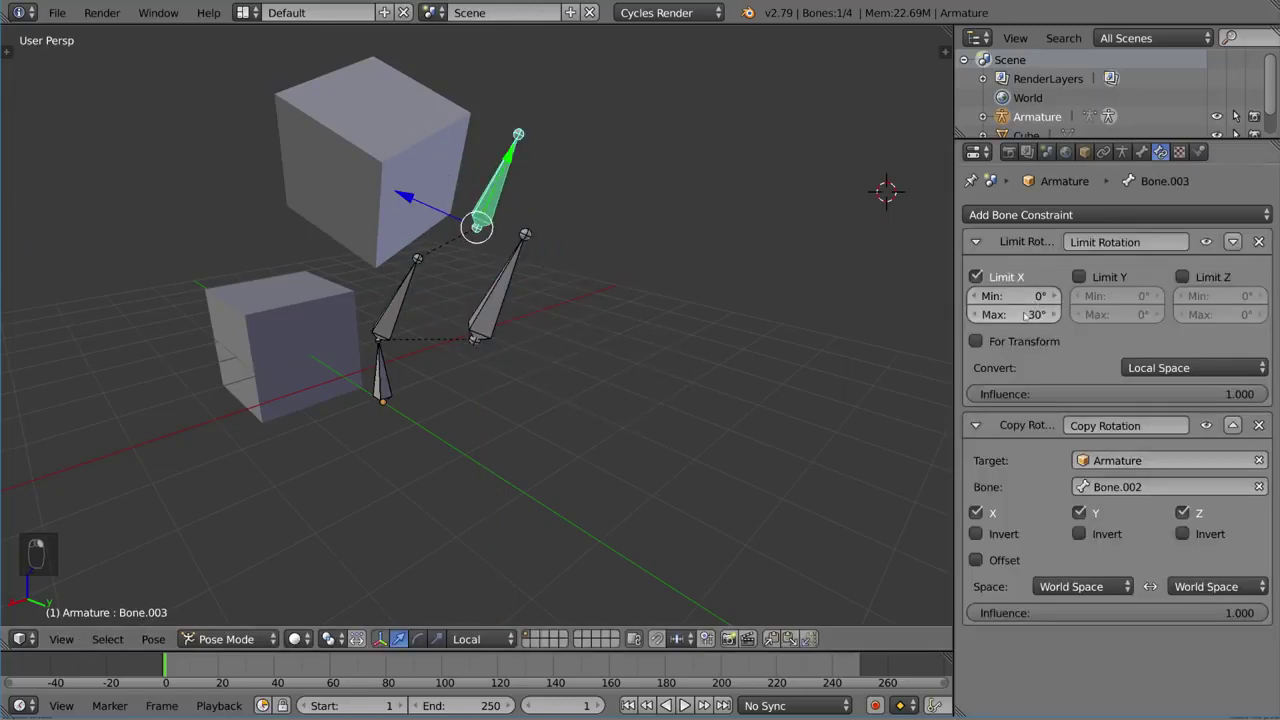
middle_drag(595, 292, 616, 294)
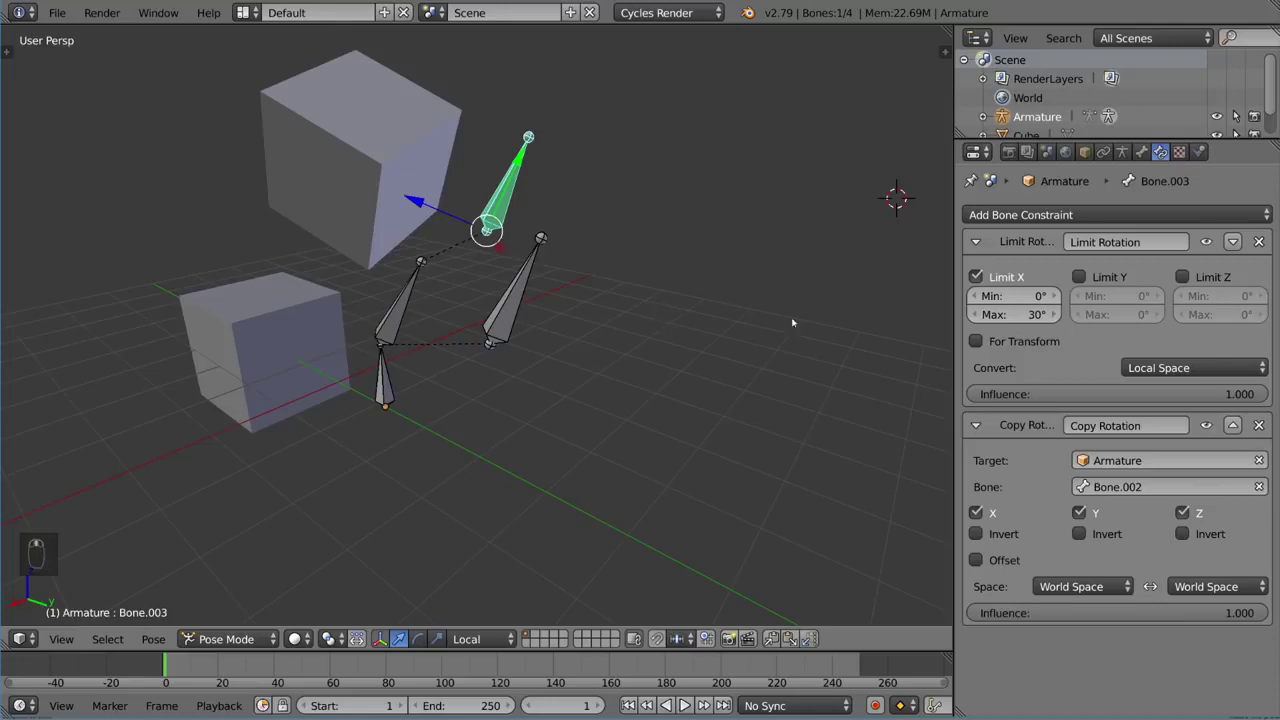
middle_drag(792, 322, 830, 324)
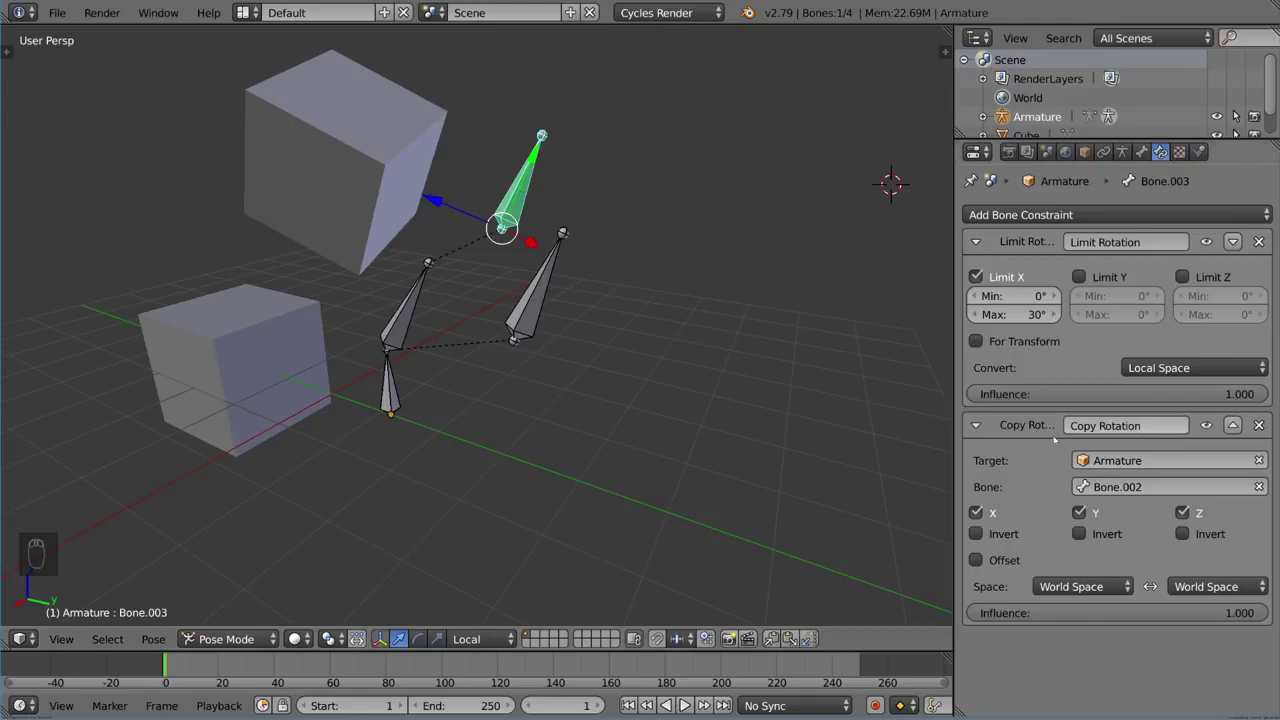
right_click(546, 308)
key(r)
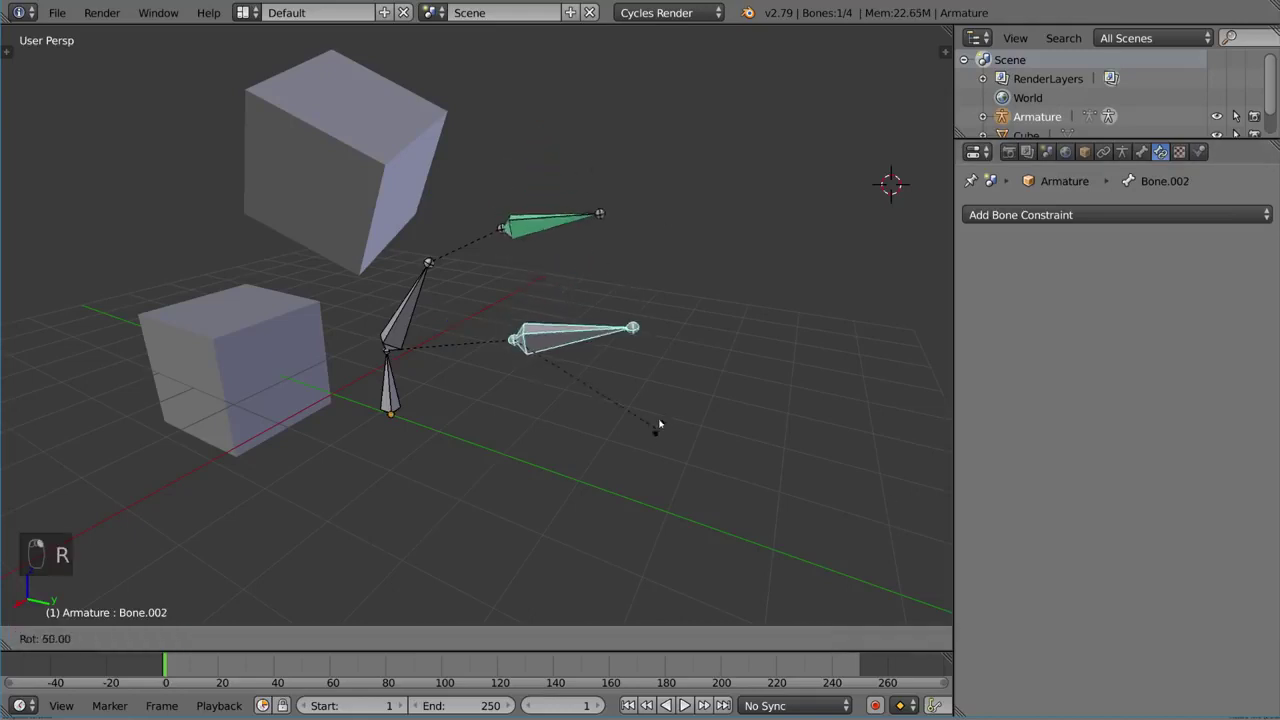
right_click(531, 178)
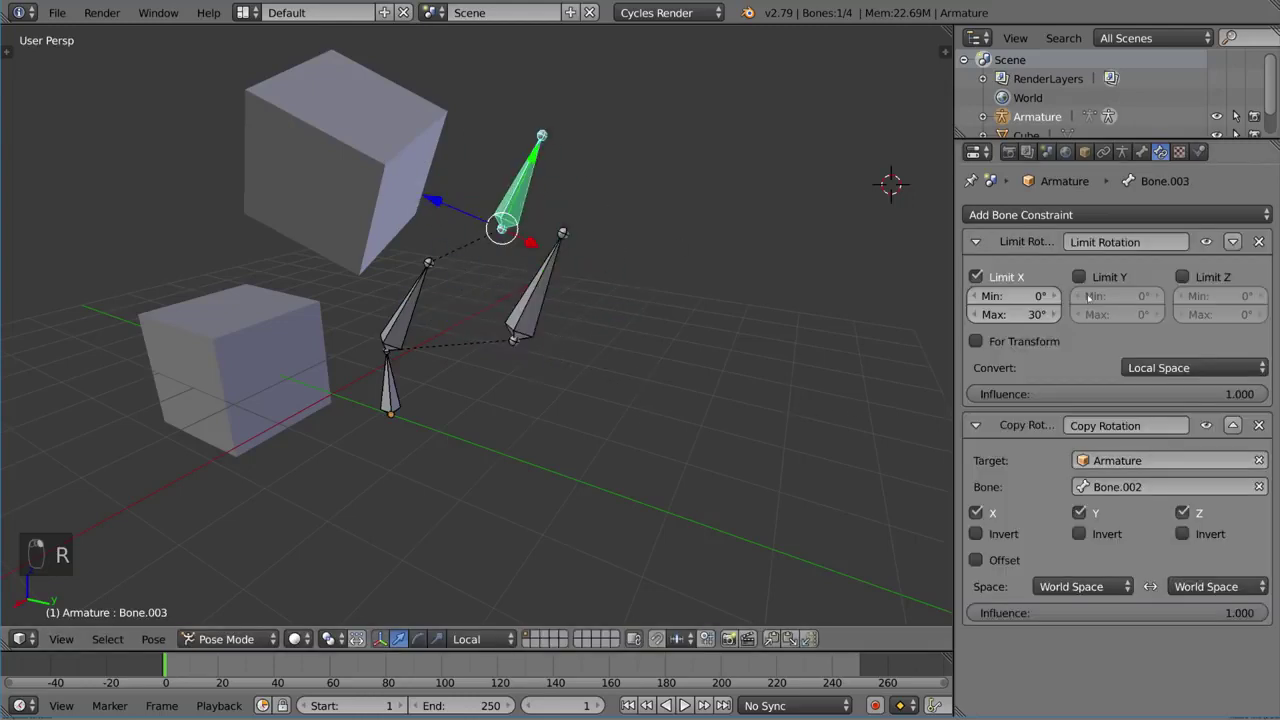
click(1234, 242)
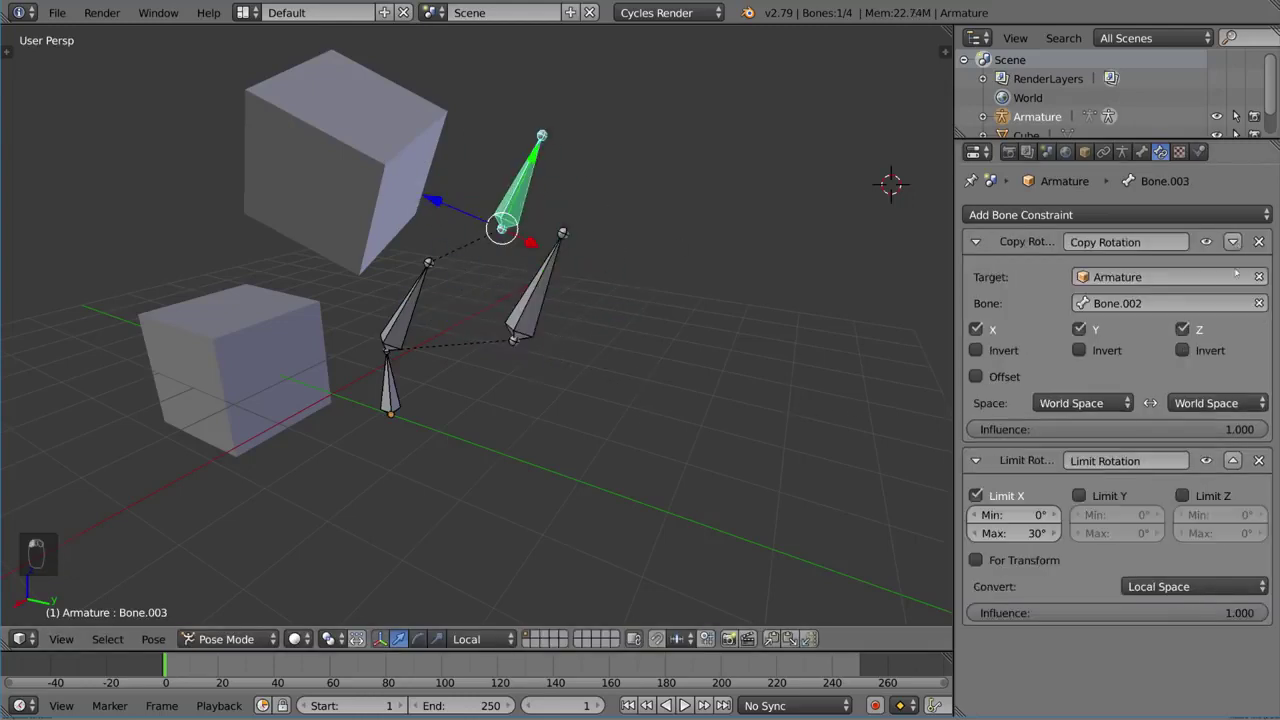
right_click(545, 300)
key(r)
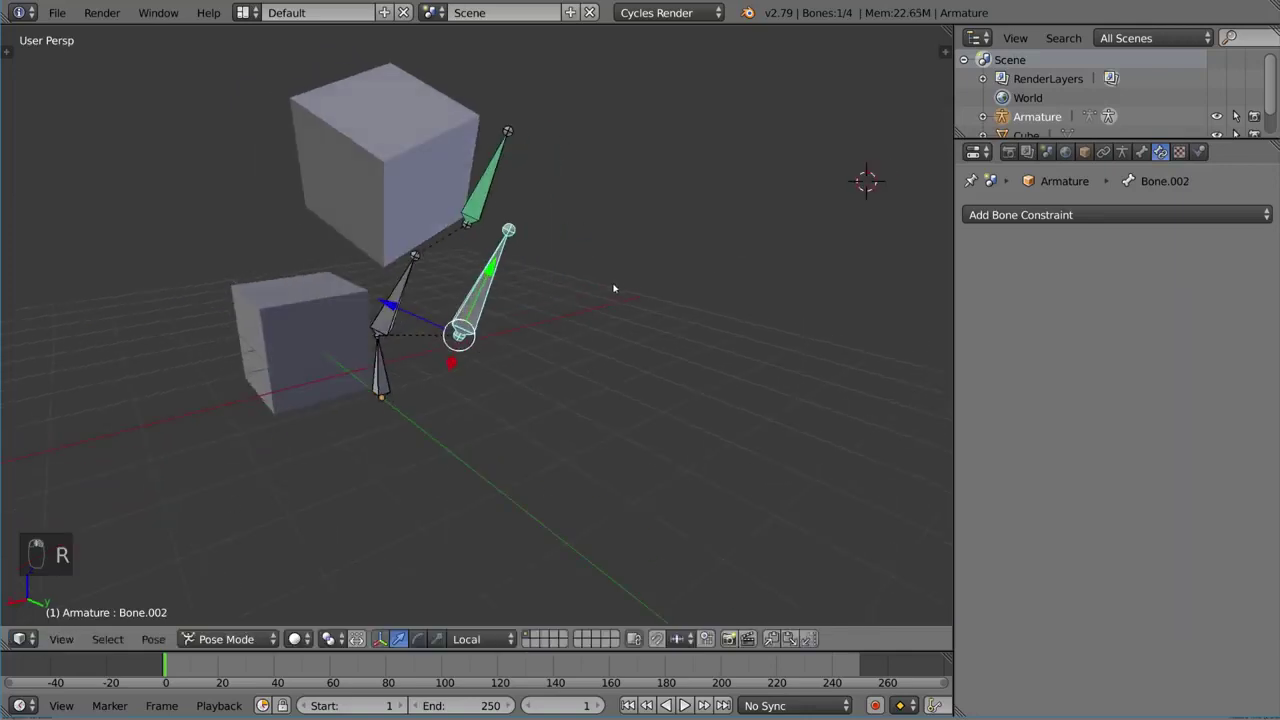
Add a Copy Rotation constraint to Cube.001 with Cube as its target
key(r)
key(r)
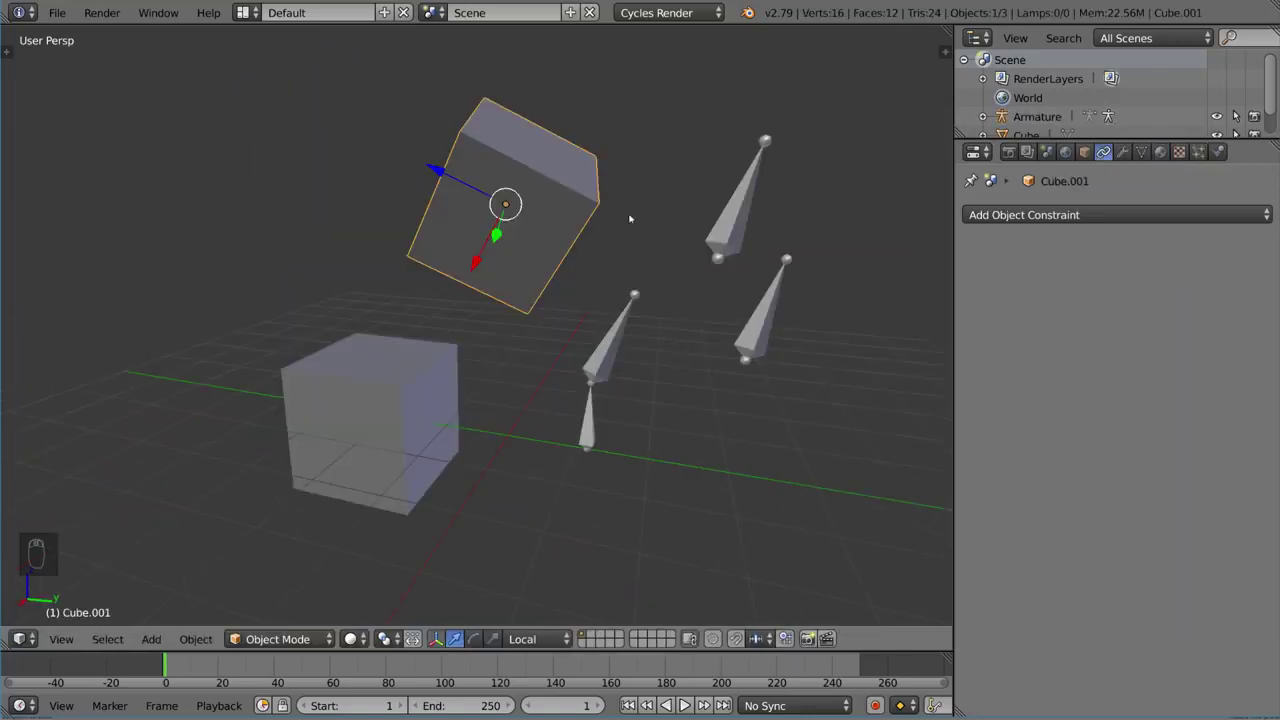
click(1108, 218)
click(870, 283)
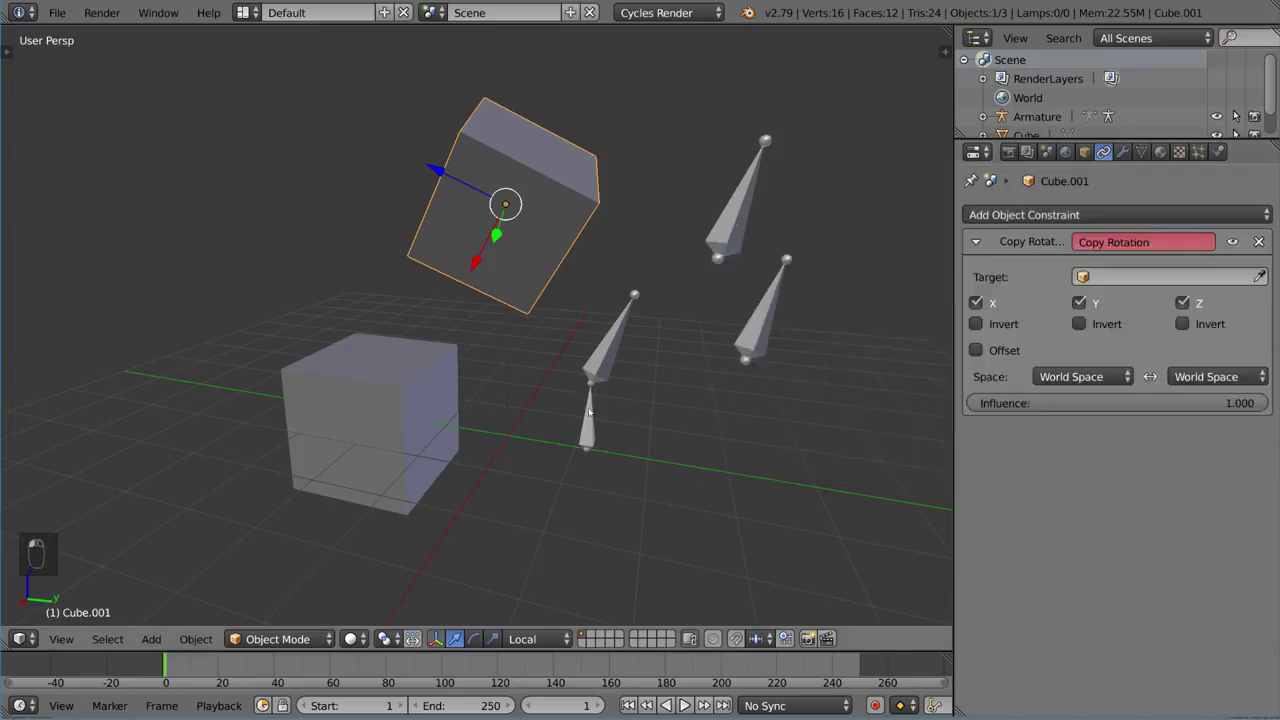
click(1259, 277)
click(443, 388)
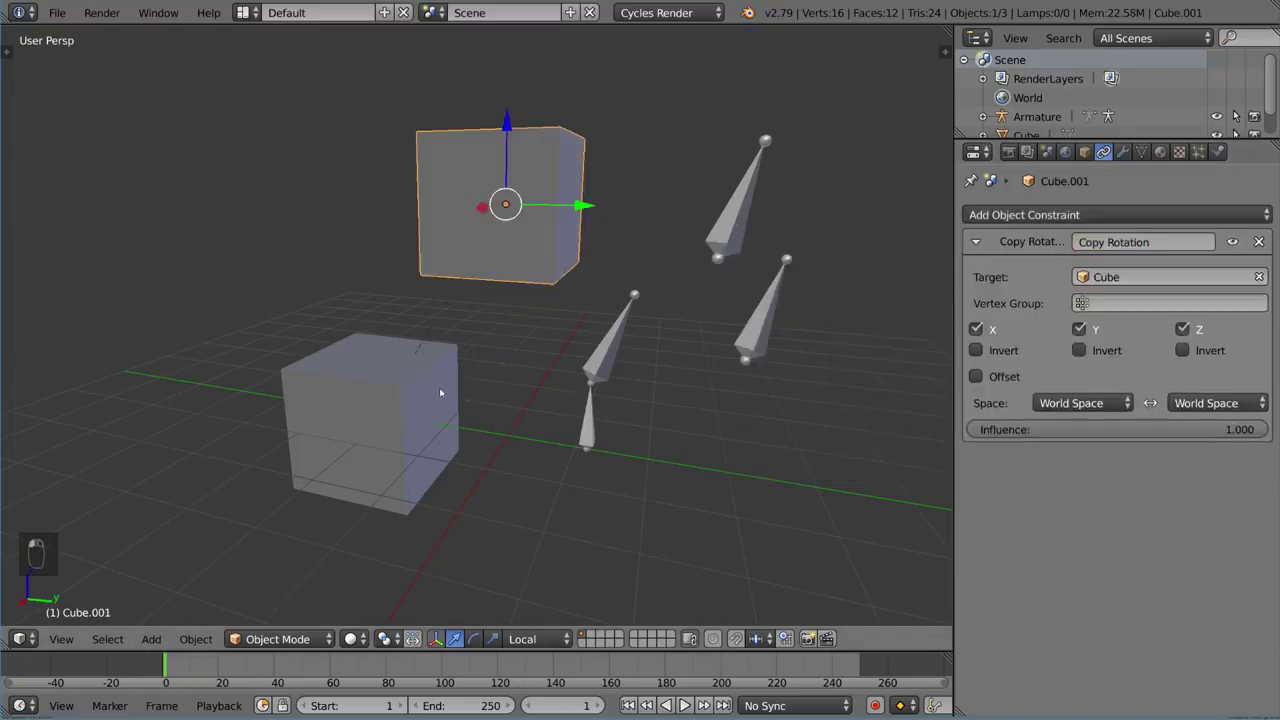
Add a Limit Rotation with Limit X enabled to Cube.001, then start rotating Cube
click(1100, 215)
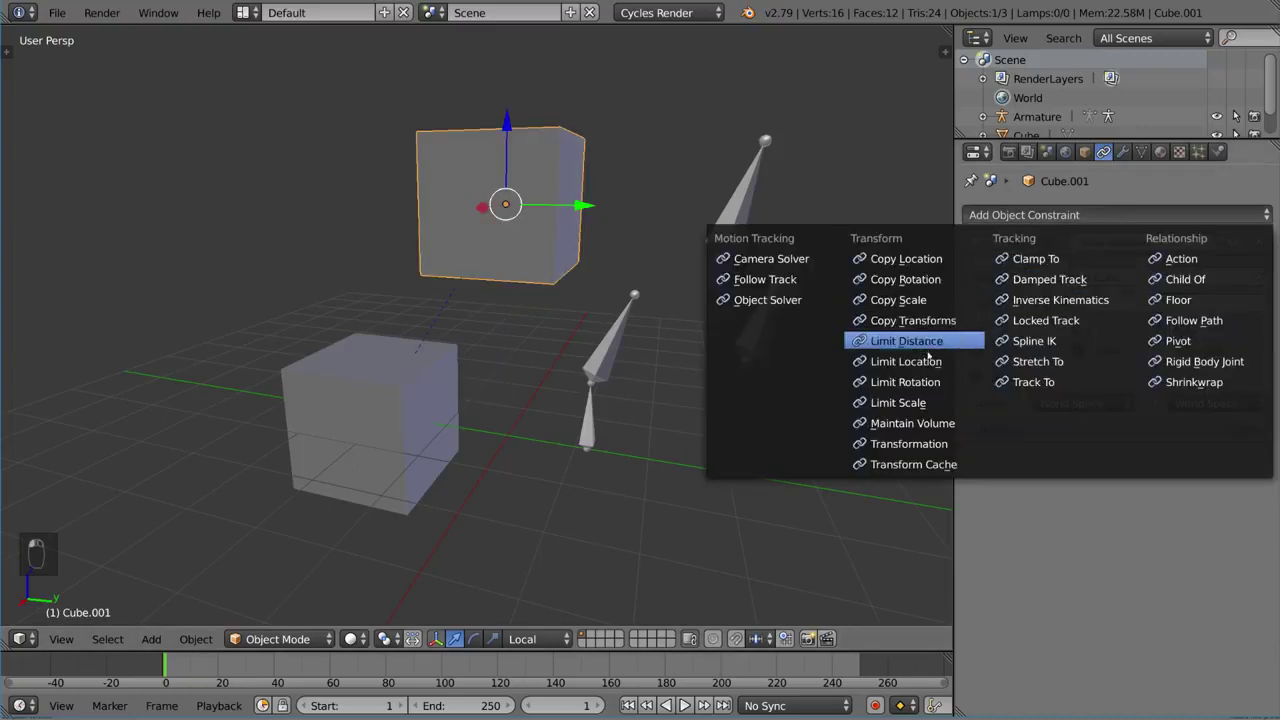
click(905, 382)
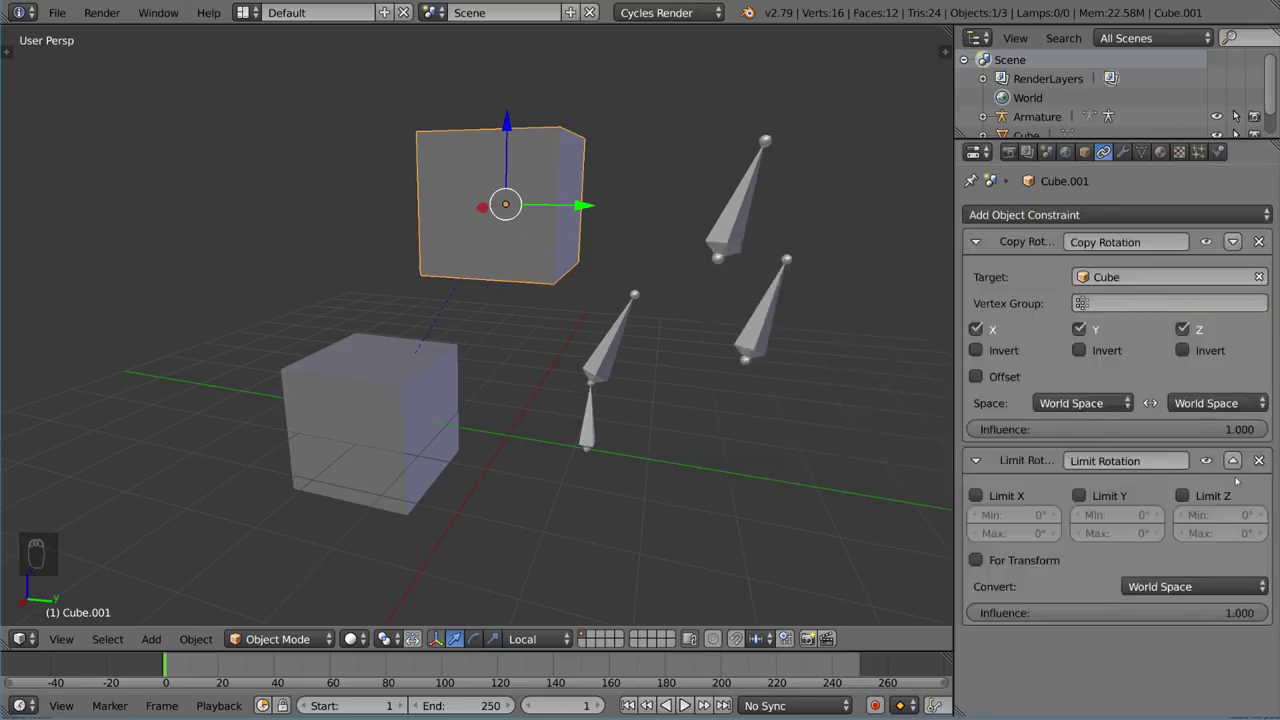
click(1018, 497)
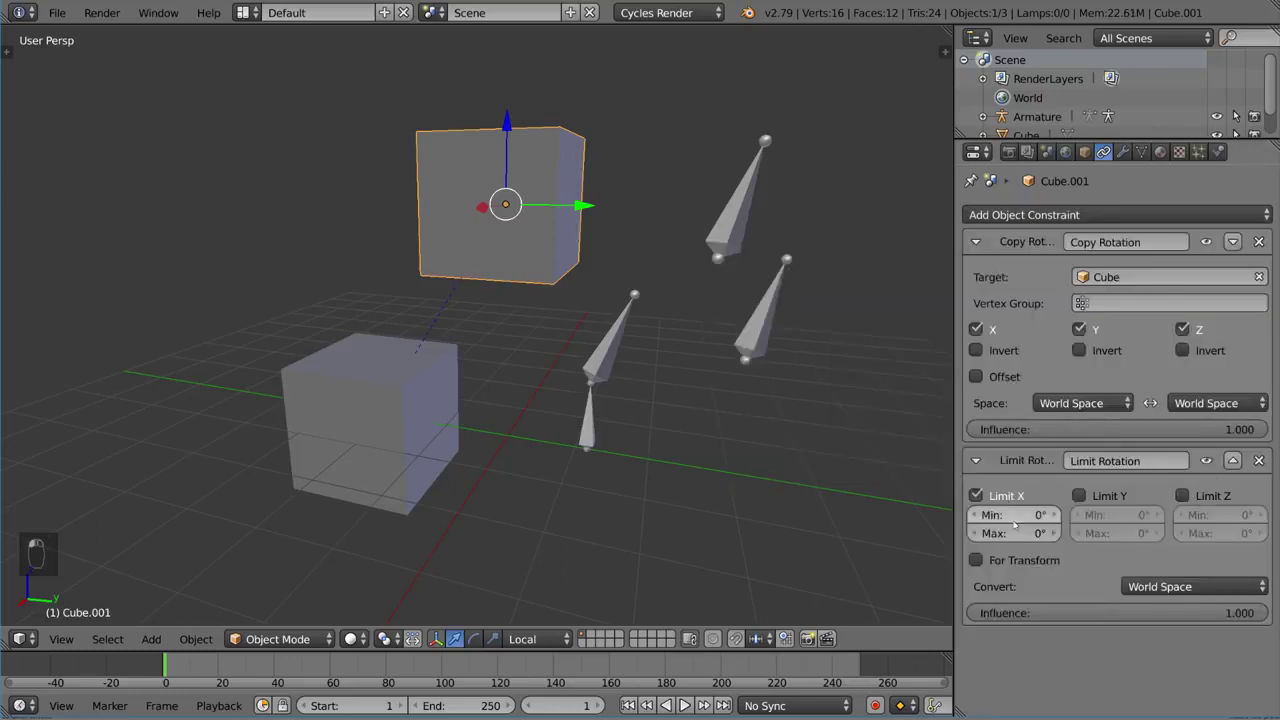
right_click(417, 366)
key(r)
key(r)
Rotate the lower Cube repeatedly, checking how Cube.001 follows with its constraints
key(r)
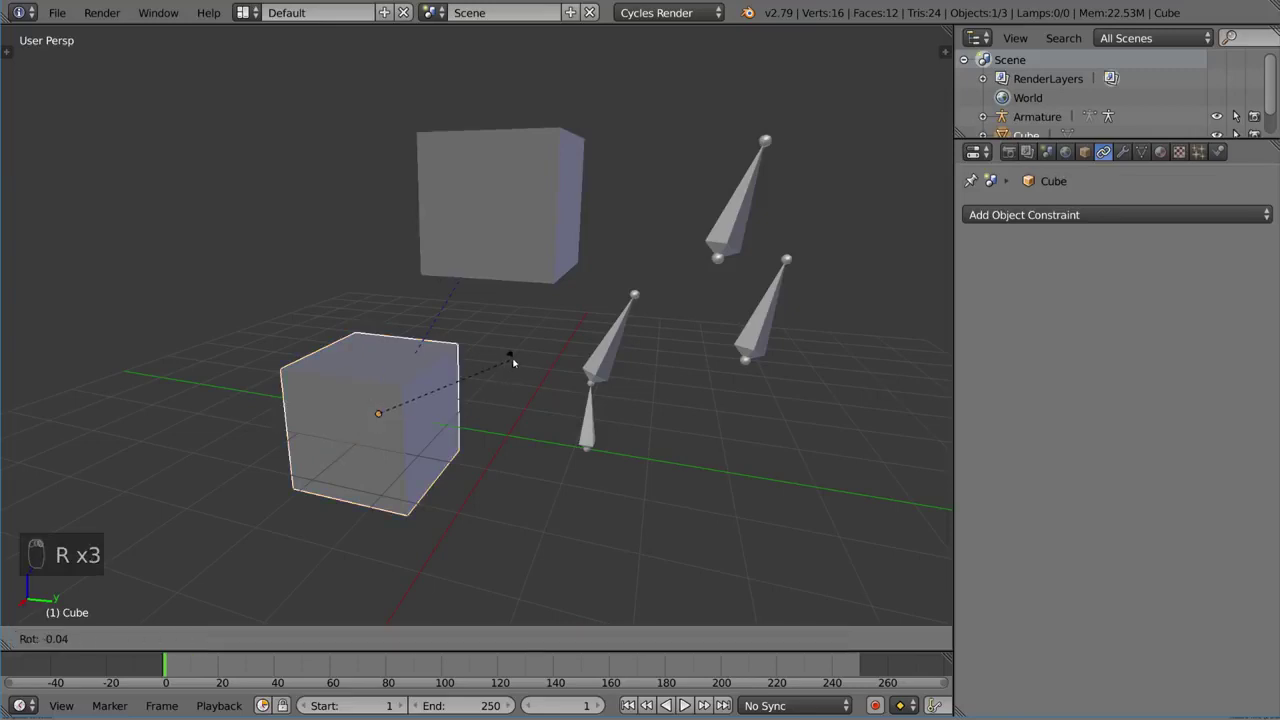
click(520, 366)
right_click(473, 251)
right_click(374, 397)
key(r)
right_click(386, 320)
key(r)
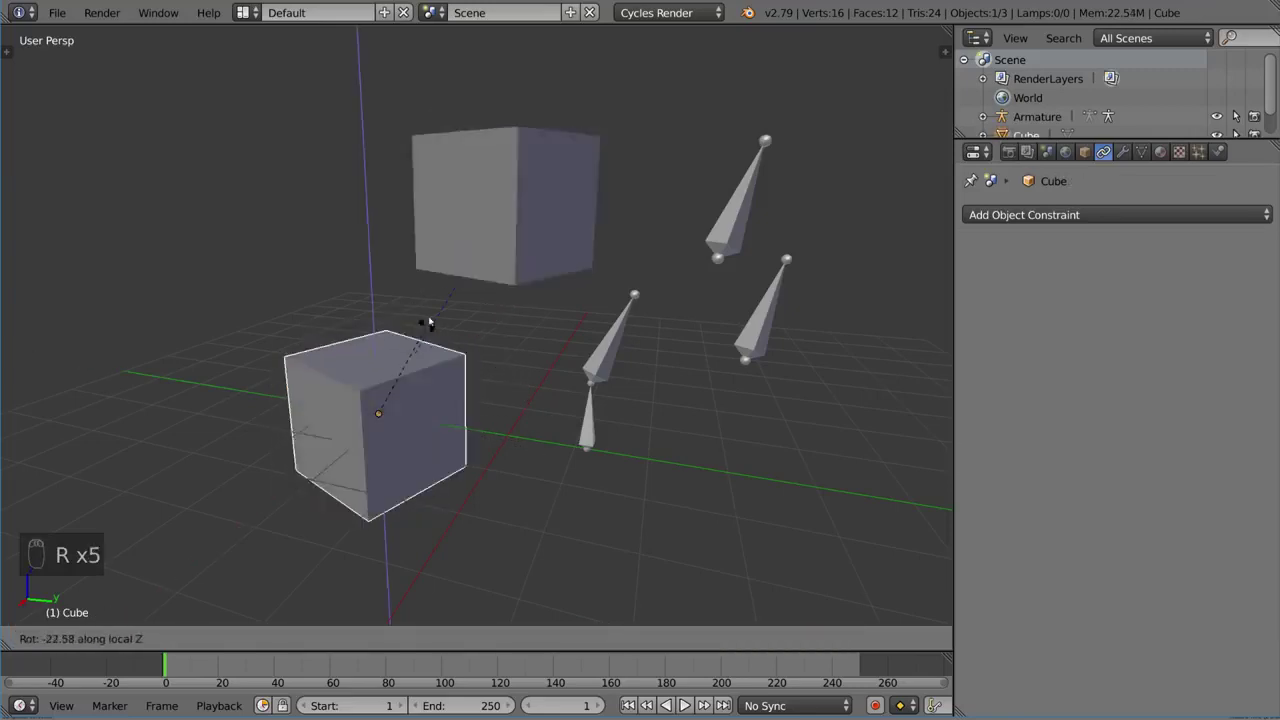
right_click(428, 323)
right_click(500, 205)
right_click(371, 400)
Move Cube.001's Limit Rotation above Copy Rotation, test-rotate Cube, cancel, and select the armature
key(r)
right_click(413, 326)
right_click(500, 205)
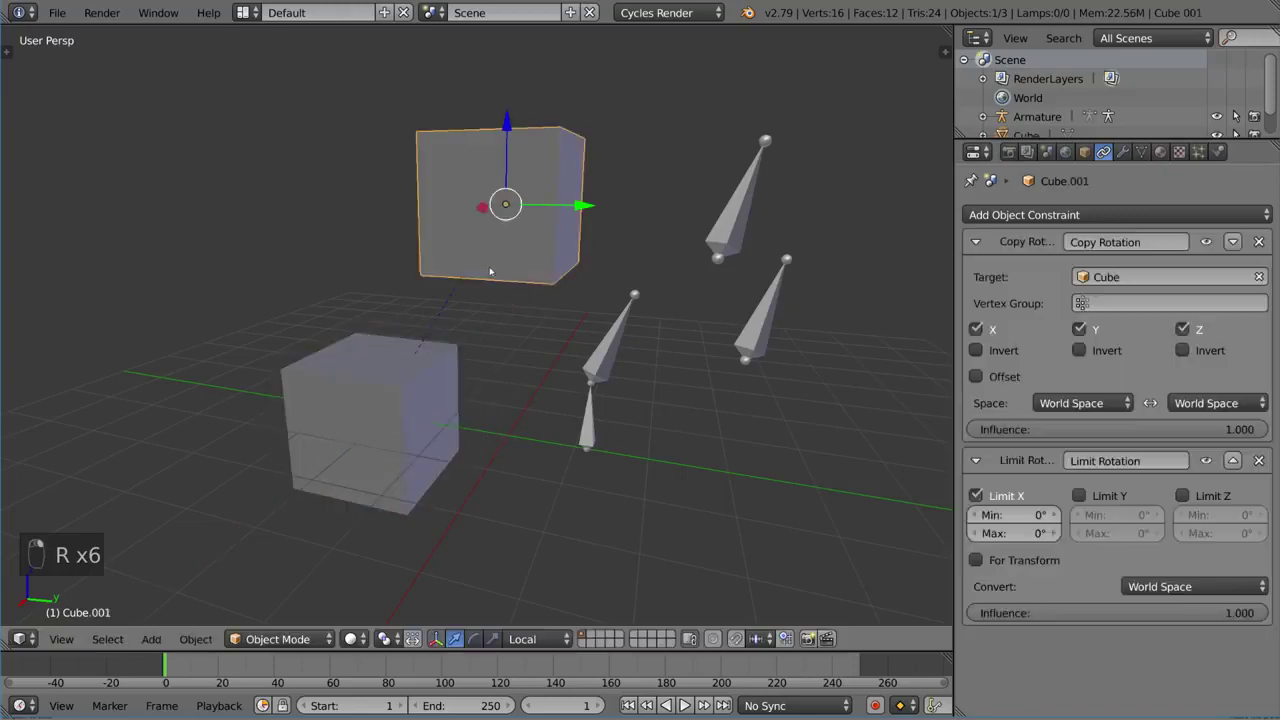
click(1233, 461)
right_click(400, 408)
key(r)
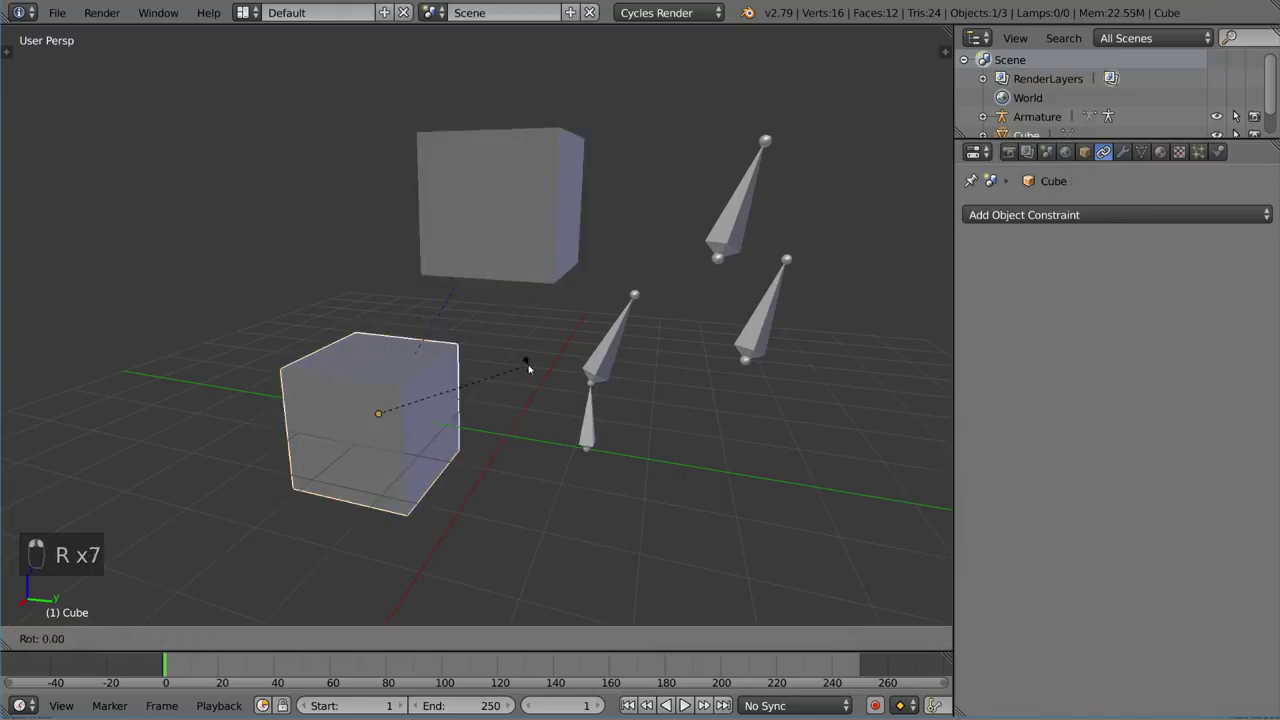
right_click(586, 251)
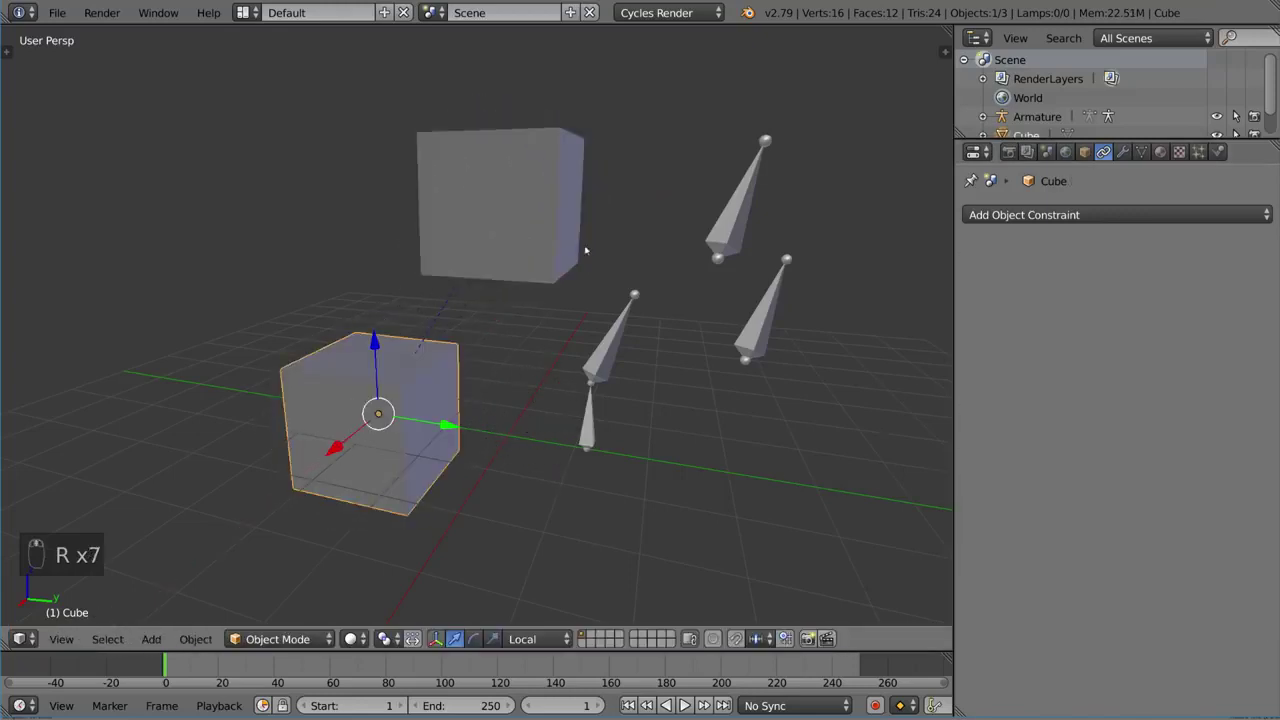
mouse_move(586, 251)
middle_down()
mouse_move(651, 254)
mouse_move(638, 263)
mouse_move(687, 228)
middle_up()
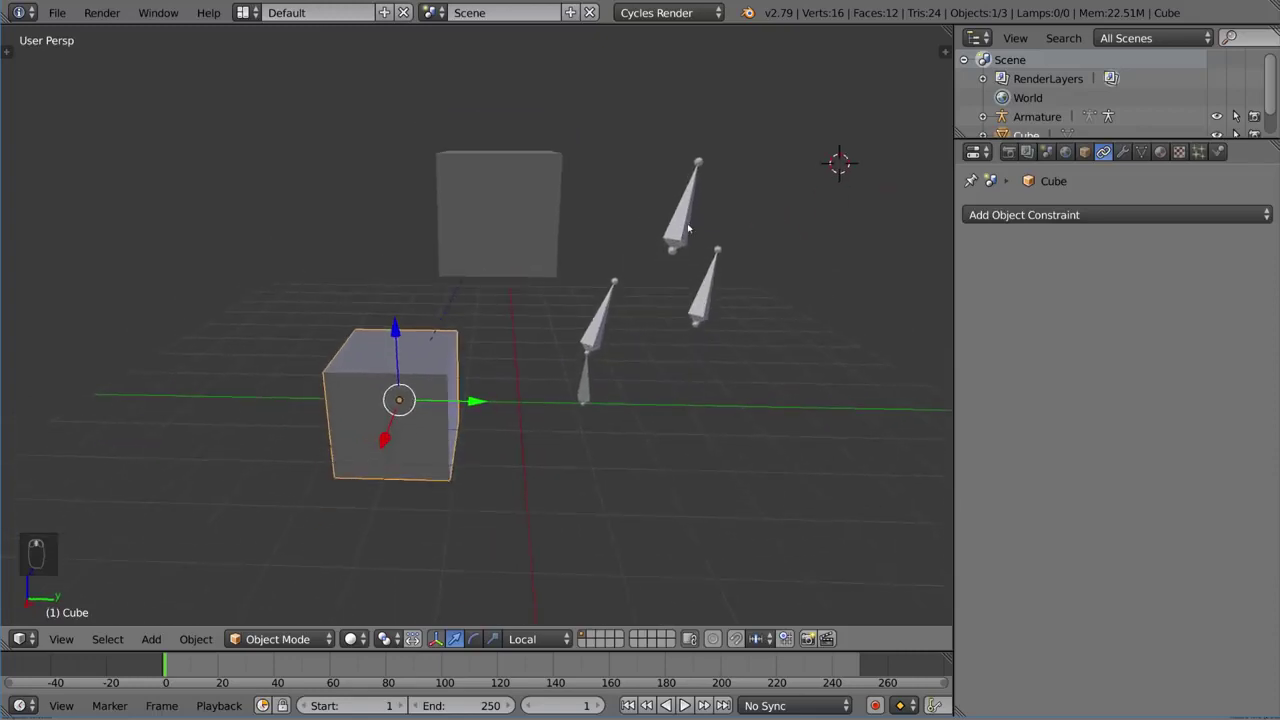
right_click(590, 322)
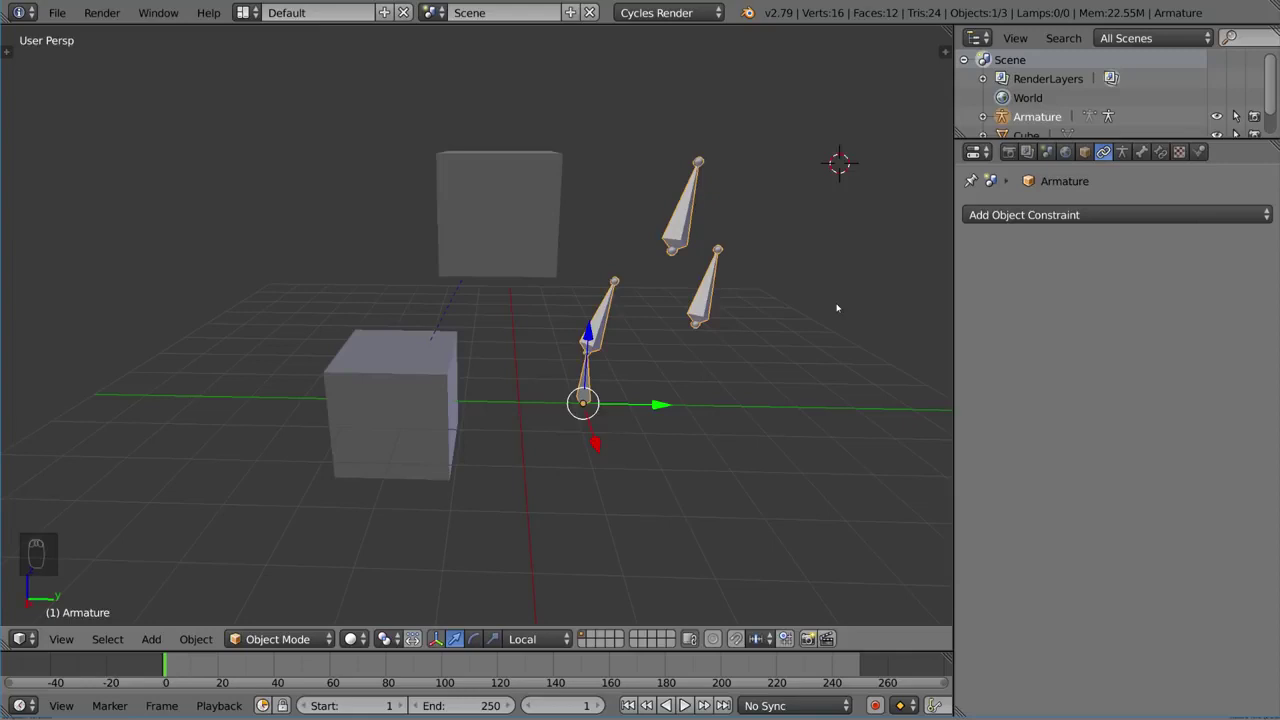